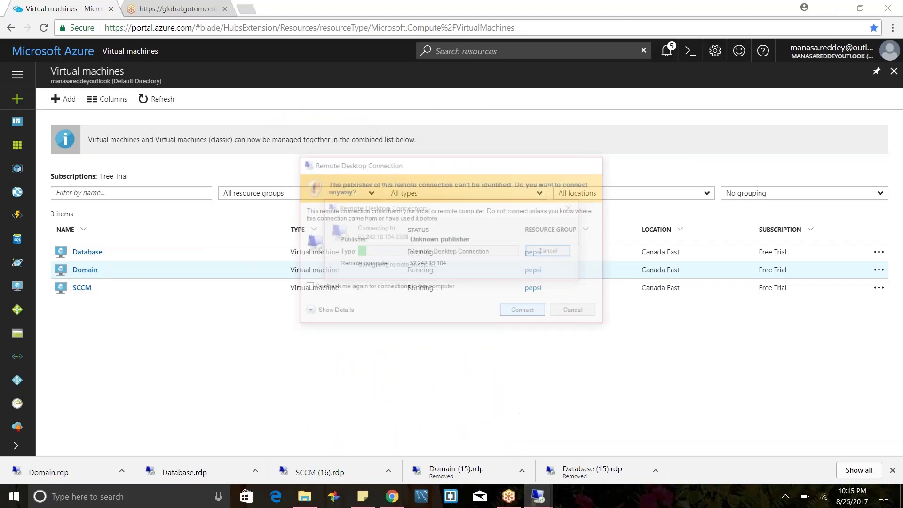
- Sign in to the remote desktop connection with the domain user name and the account password
text(com\manasa)
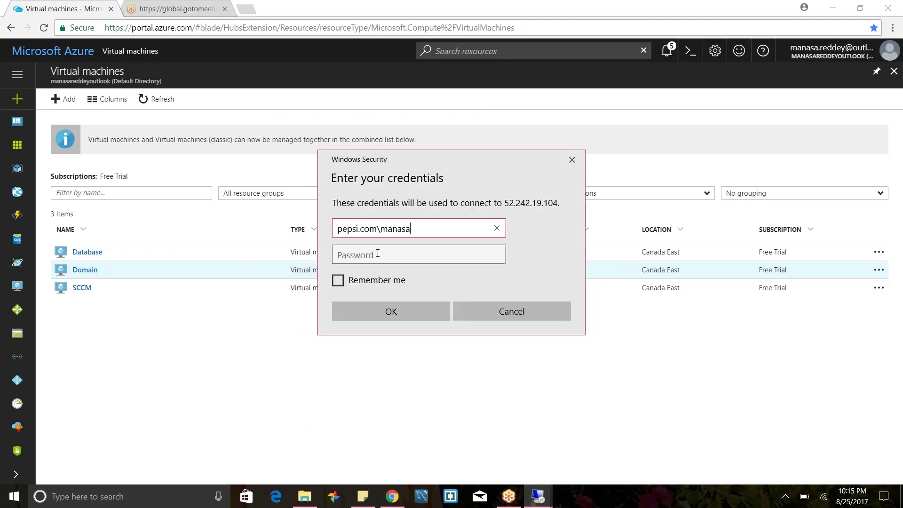
key(Tab)
key(ctrl+v)
click(413, 312)
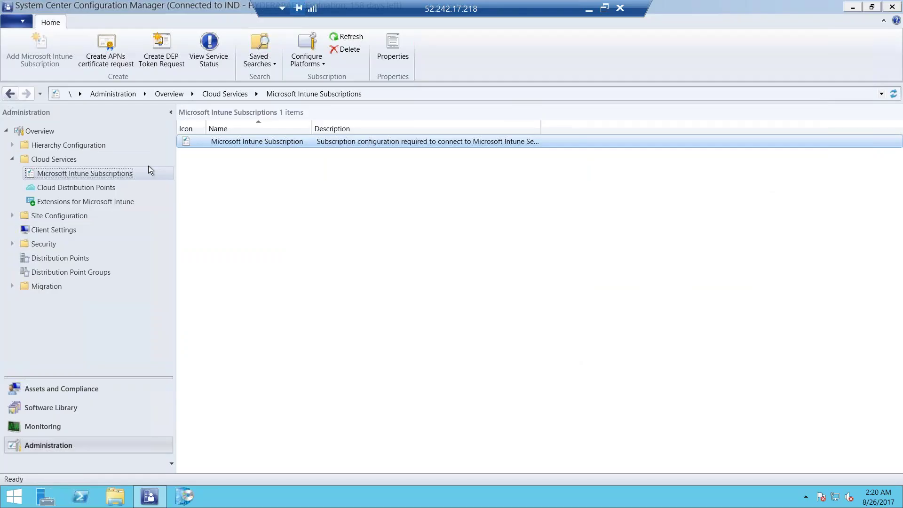
- Open the iOS platform configuration of the existing Microsoft Intune subscription
right_click(112, 173)
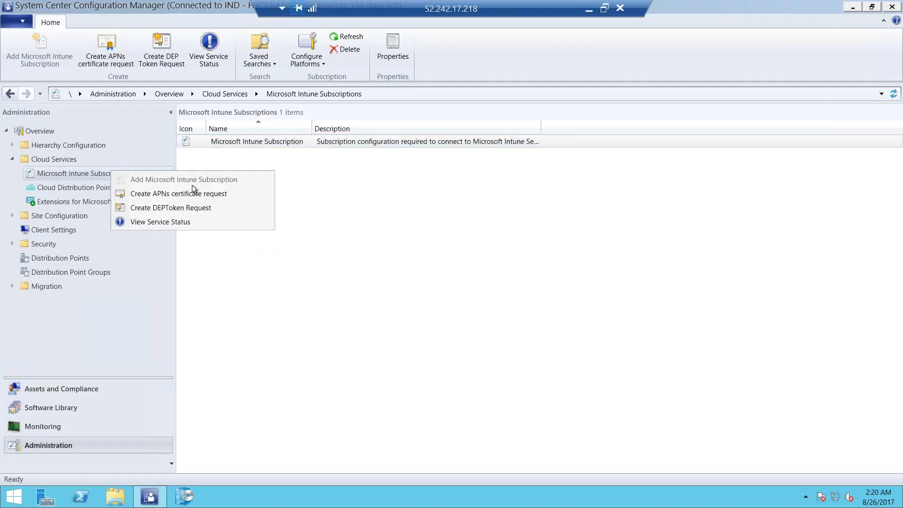
click(278, 141)
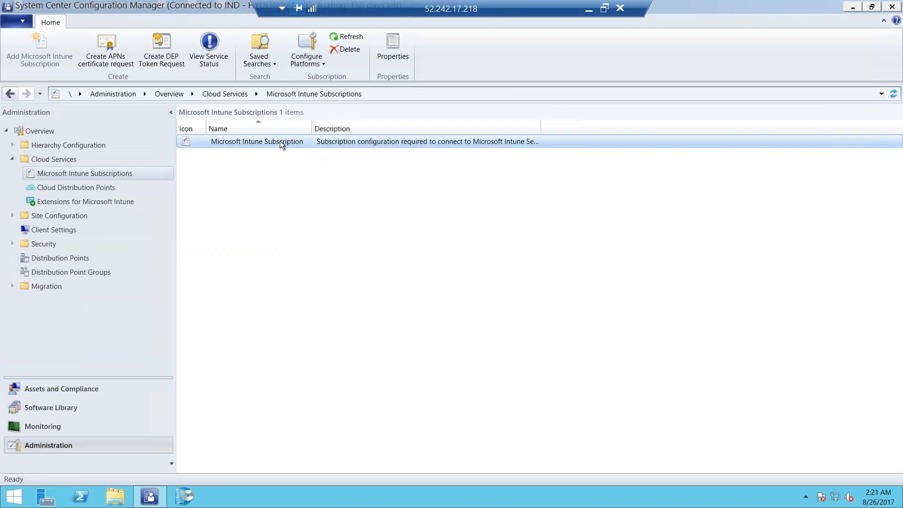
right_click(279, 142)
mouse_move(210, 151)
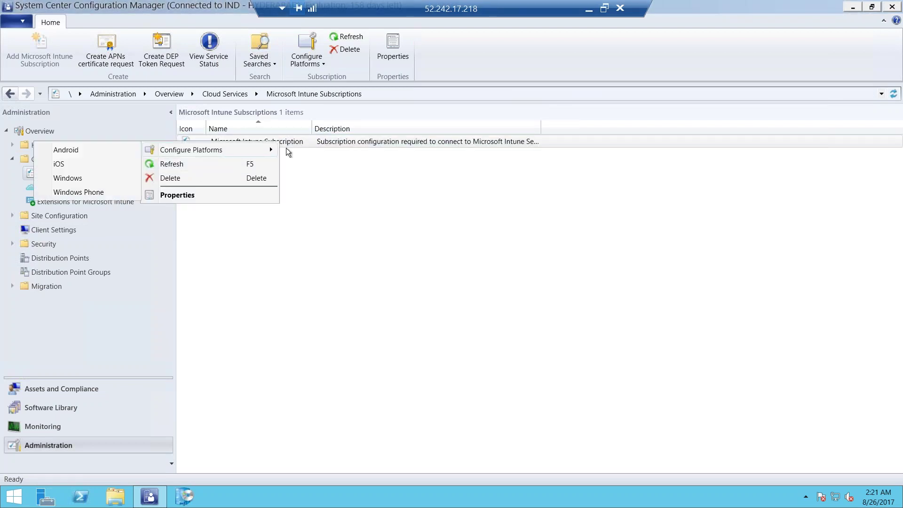
click(97, 161)
click(366, 153)
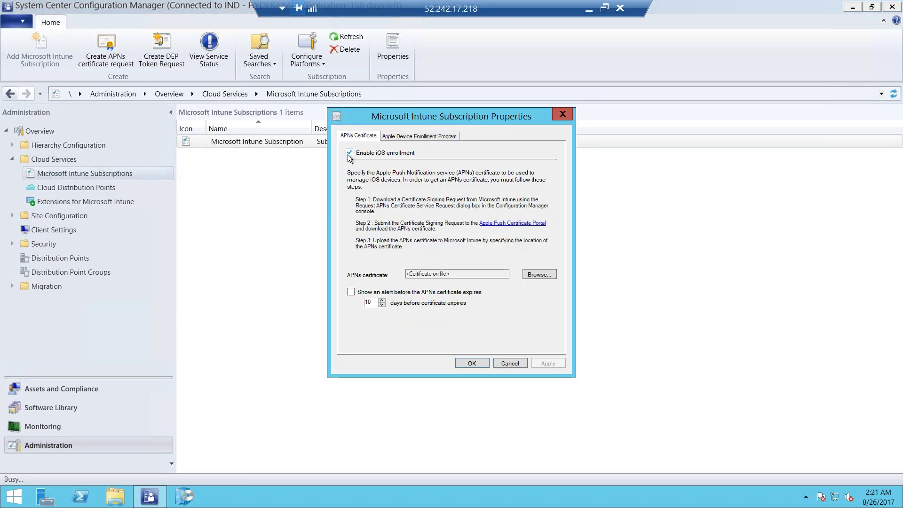
- Set MDM_ Microsoft Corporation_Certificate.pem from the Desktop as the APNs certificate and save the subscription properties
click(532, 276)
click(538, 274)
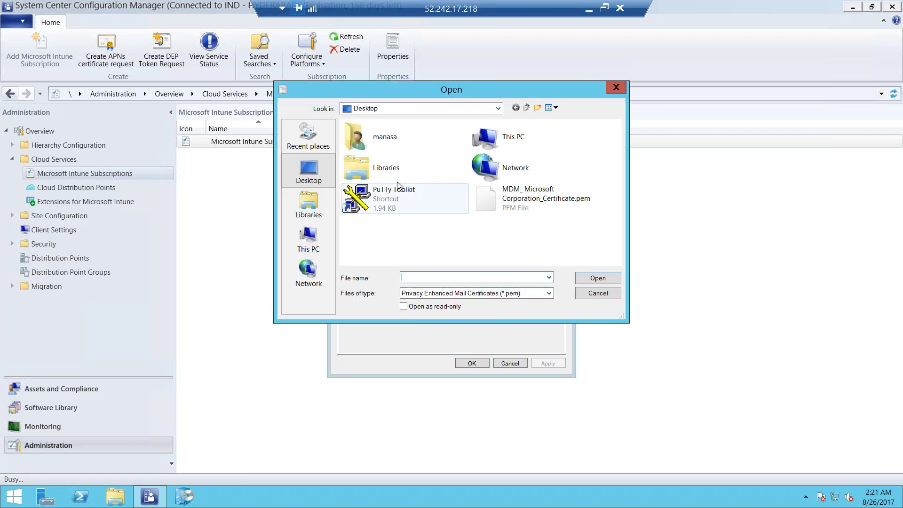
click(538, 201)
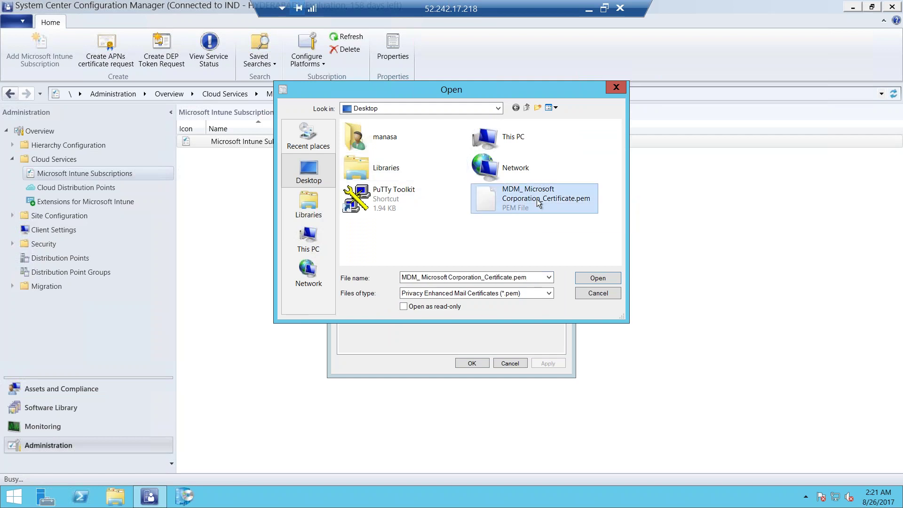
click(593, 279)
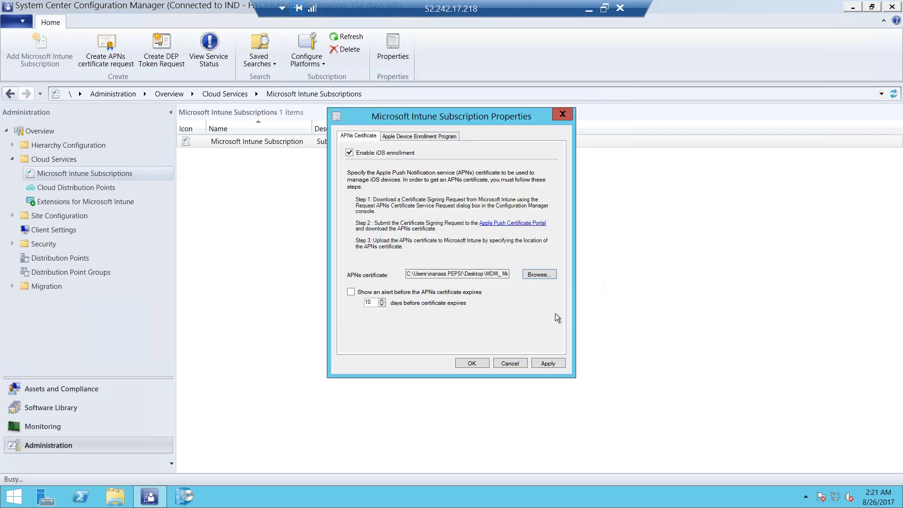
click(548, 364)
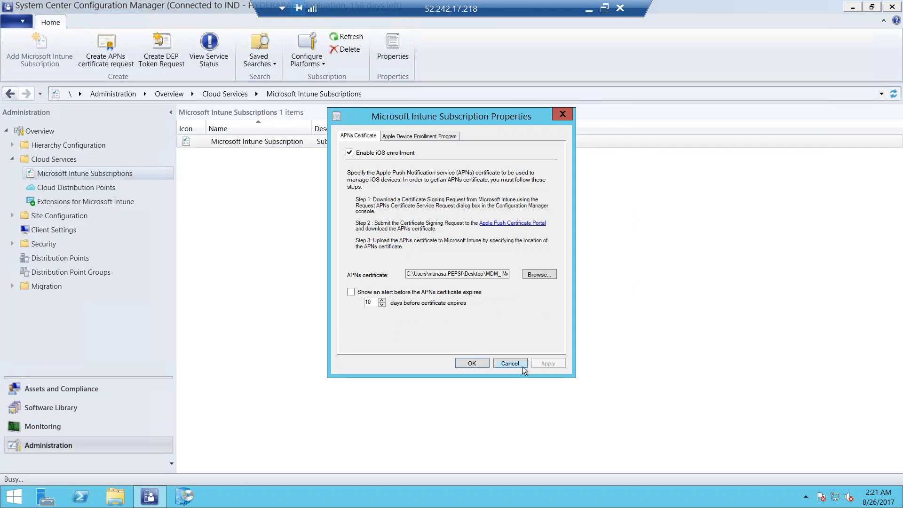
click(473, 363)
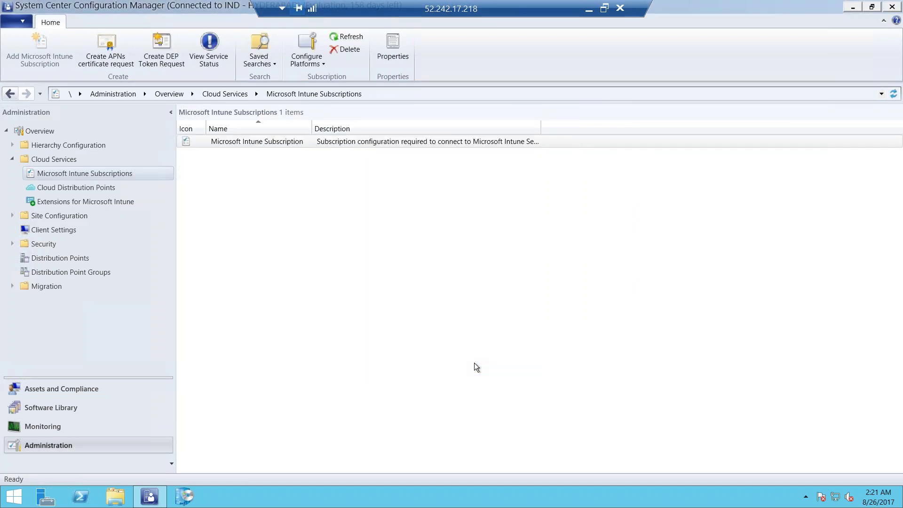
- Check the APNs certificate entry in the Intune subscription's iOS platform settings, and close them without changes
right_click(288, 142)
mouse_move(267, 152)
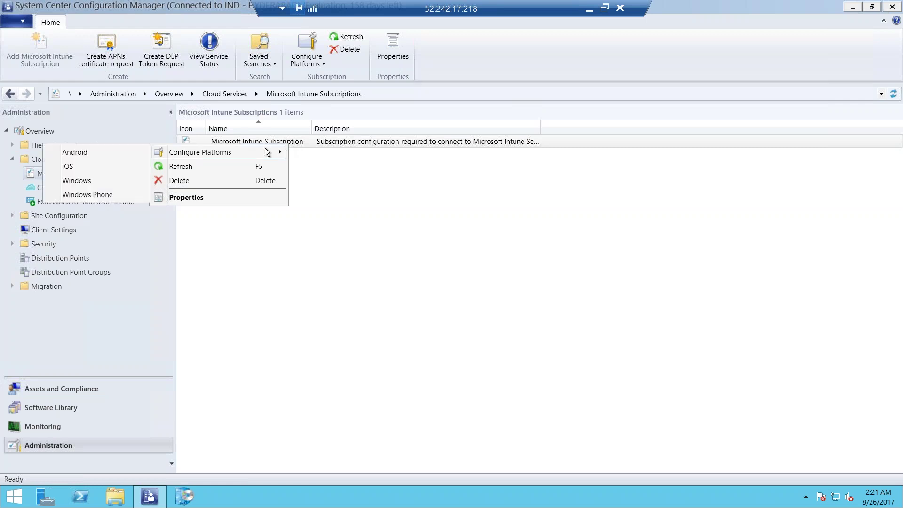
click(80, 168)
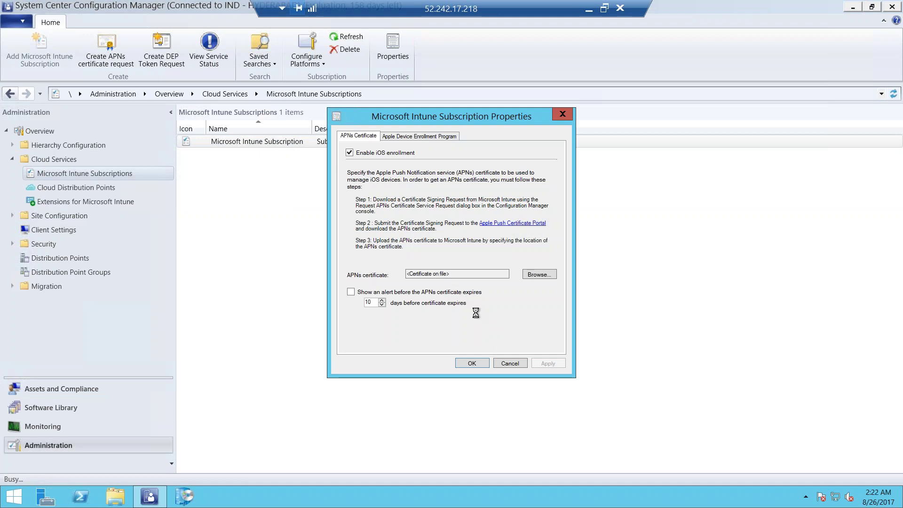
click(510, 363)
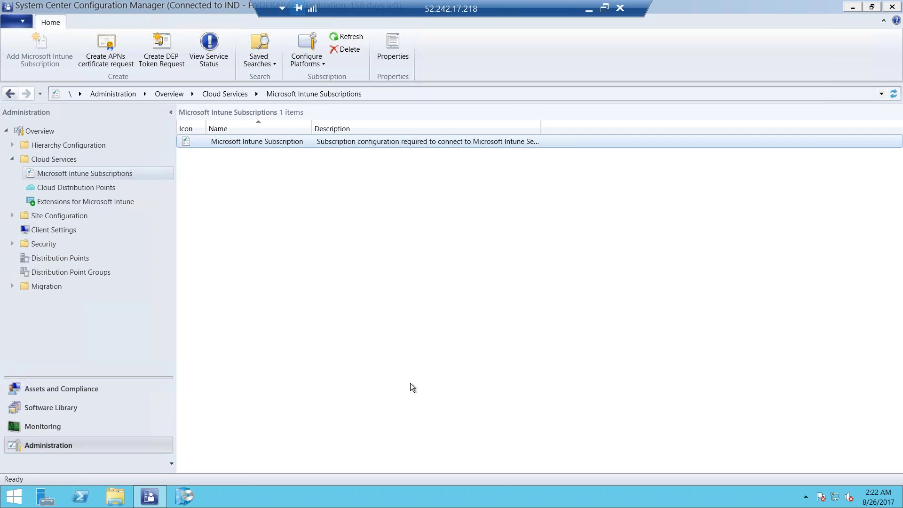
- Review the devices and users under Assets and Compliance, and select the PEPSI\mobile.user account
click(41, 387)
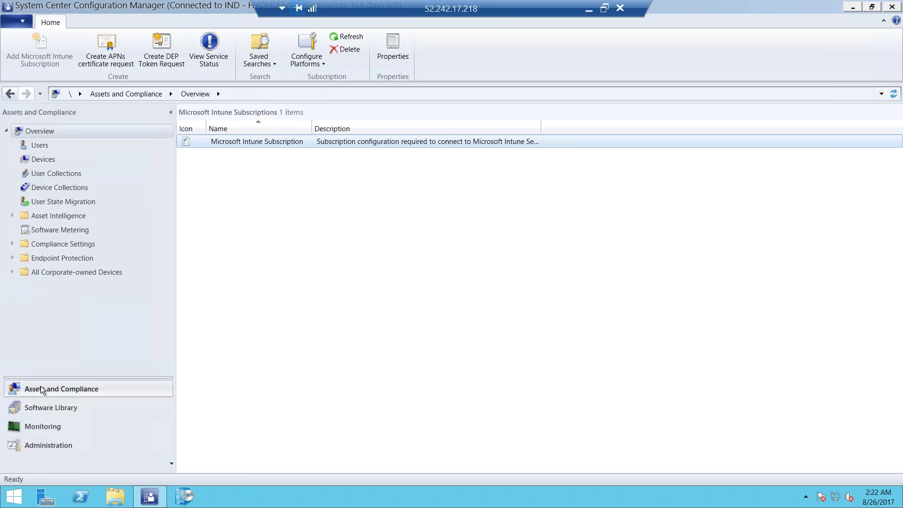
click(46, 159)
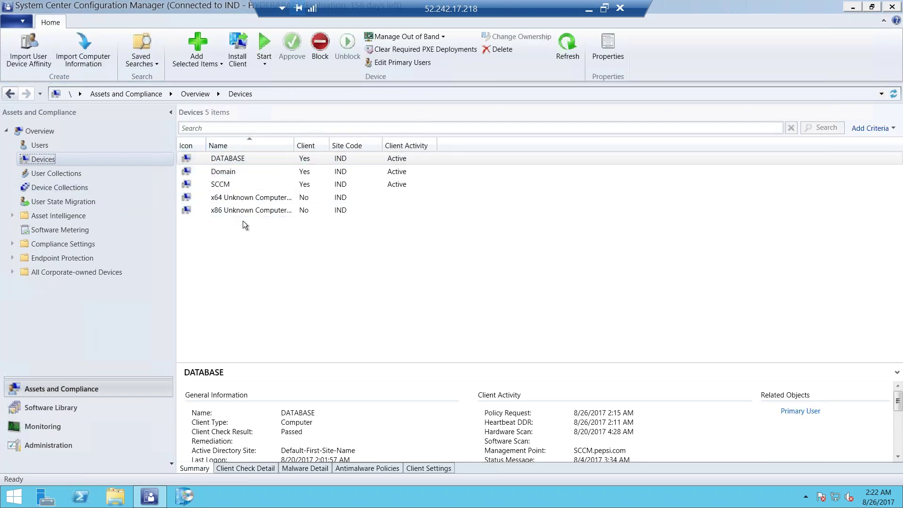
click(50, 147)
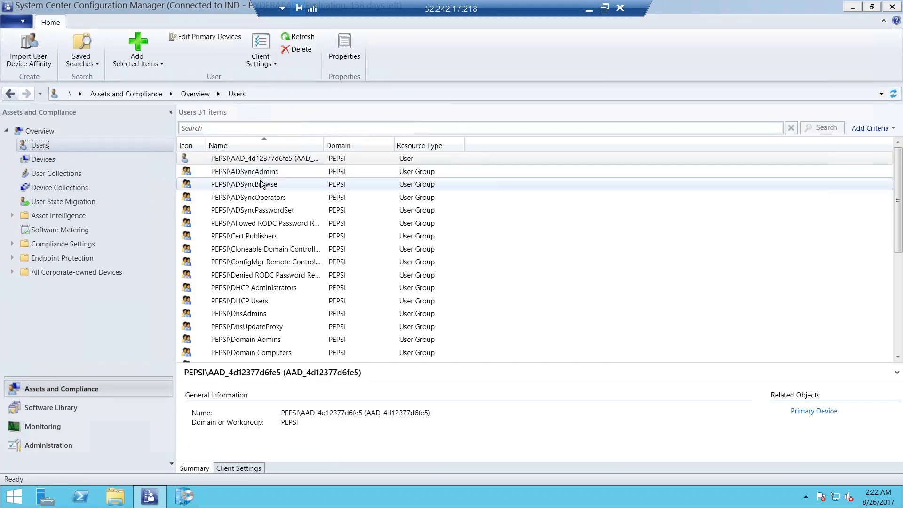
scroll(262, 184, down, 5)
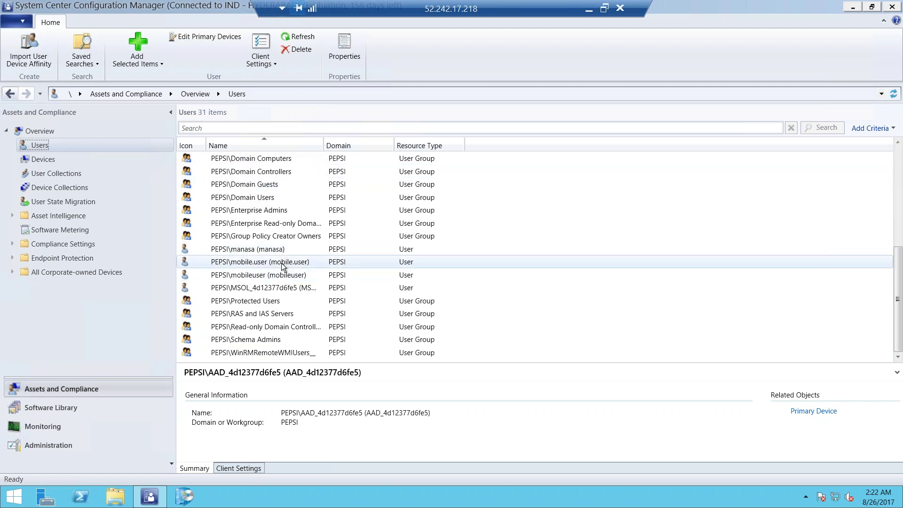
click(281, 263)
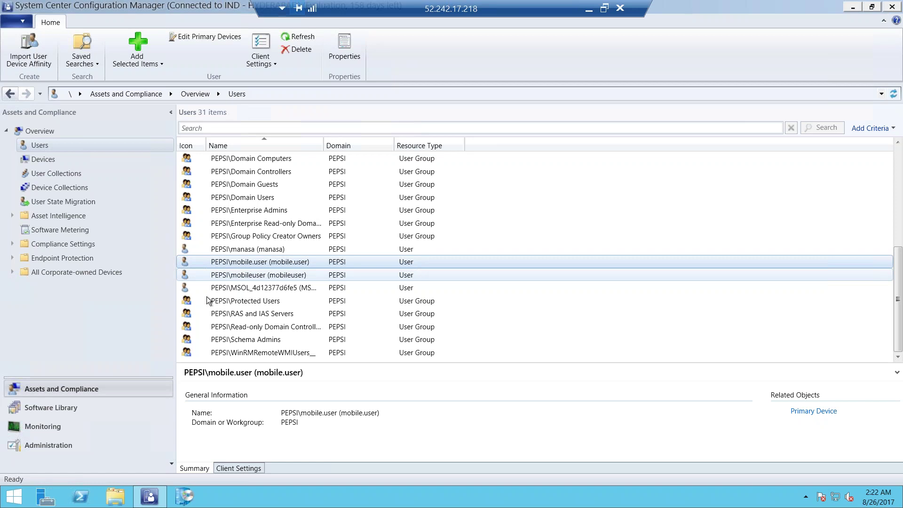
- Examine the Cloud Services section of the Default Client Settings, and close the settings without changes
click(53, 448)
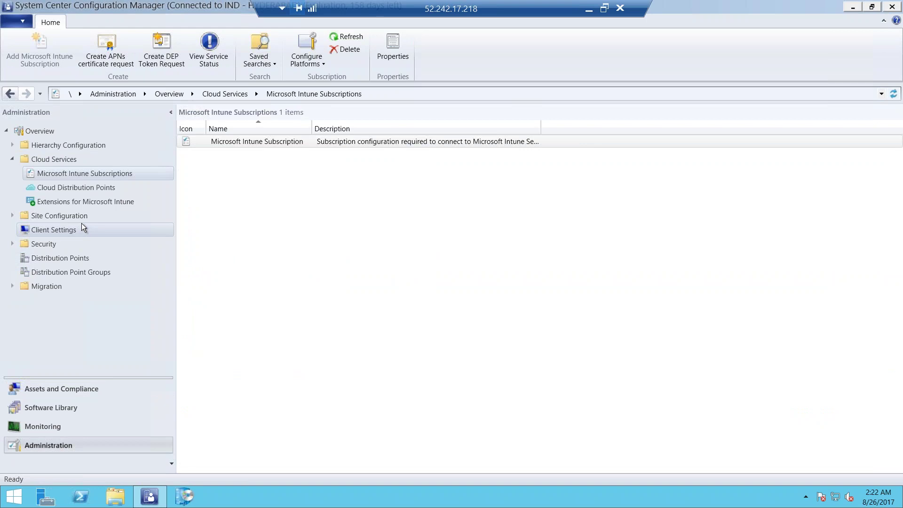
click(35, 230)
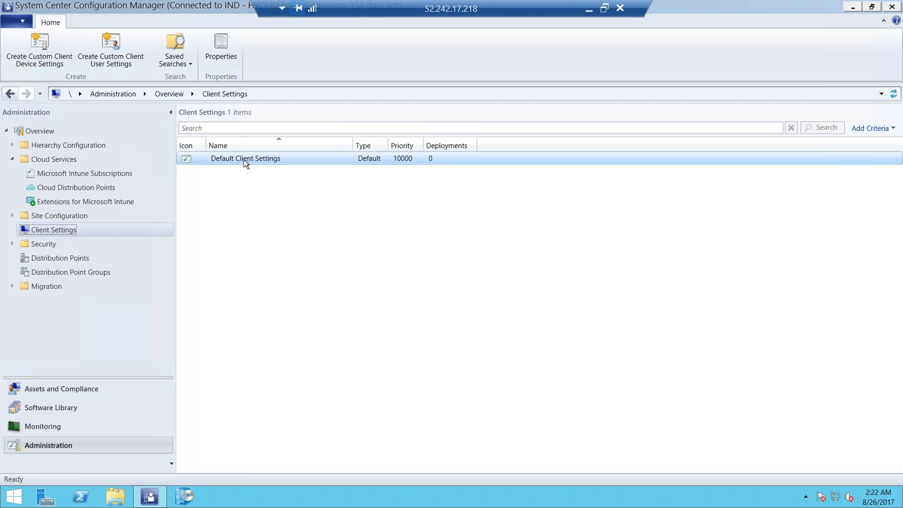
right_click(244, 159)
click(228, 168)
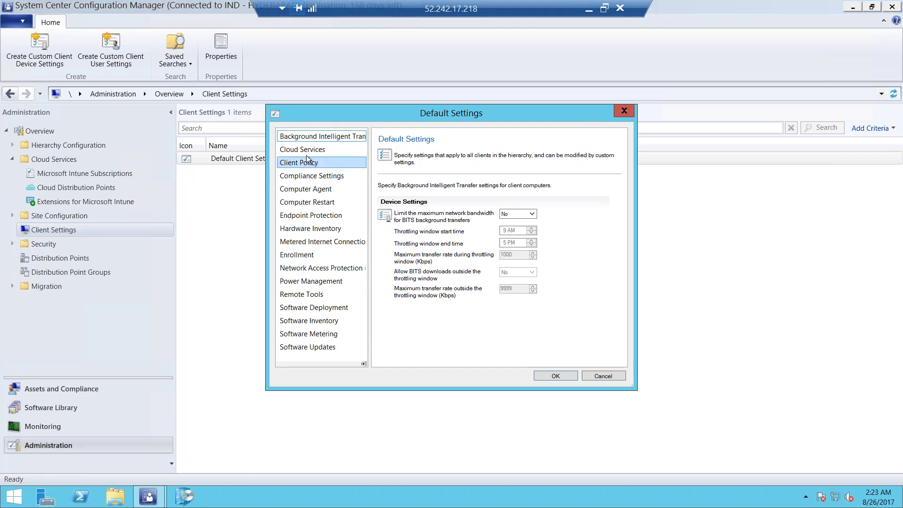
click(306, 148)
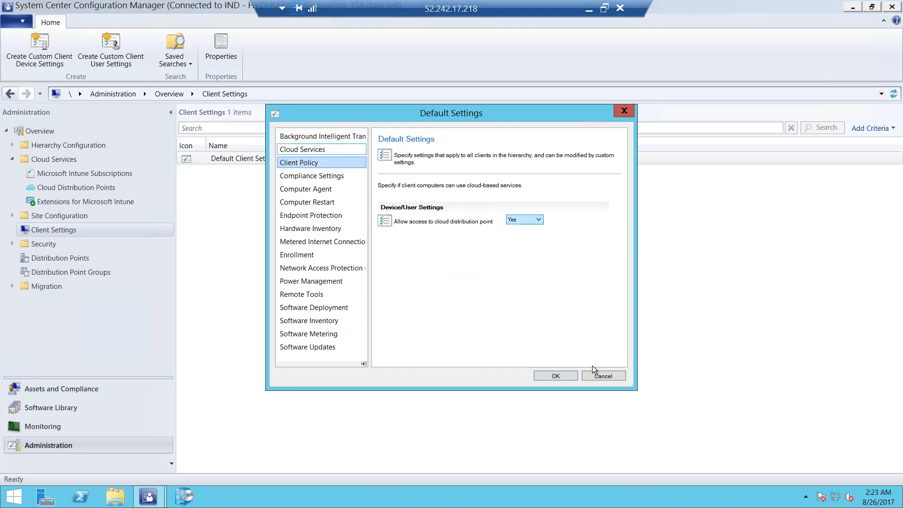
click(602, 378)
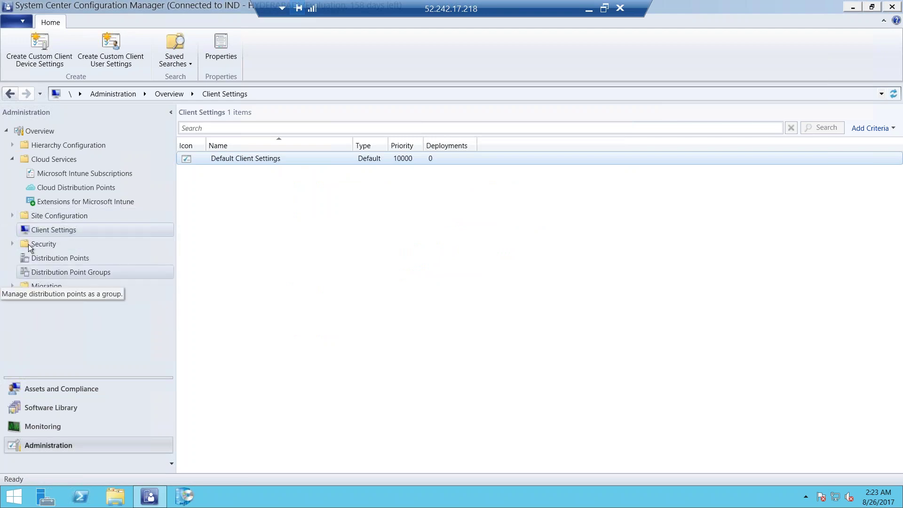
- Review the site system roles of SCCM.pepsi.com, including the Microsoft Intune Connector, and those of manage.microsoft.com and database.pepsi.com
click(13, 215)
click(50, 230)
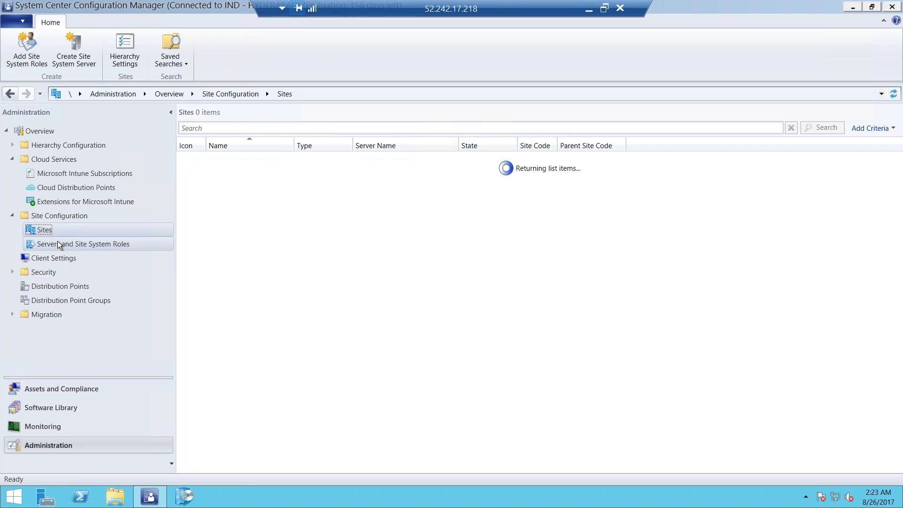
click(58, 243)
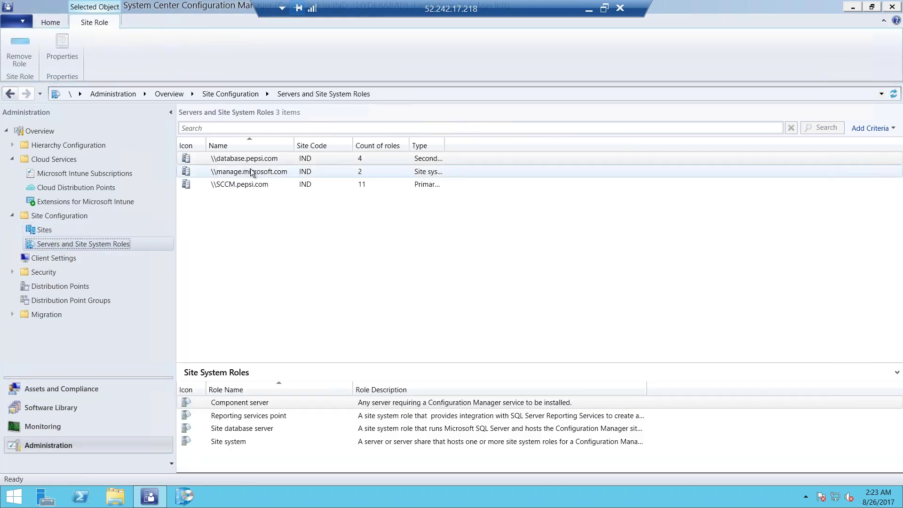
click(243, 185)
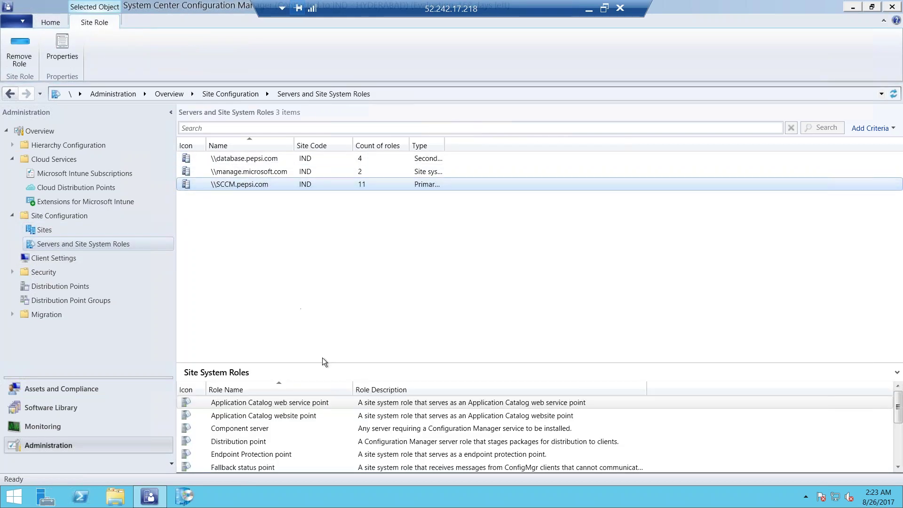
drag(322, 363, 318, 253)
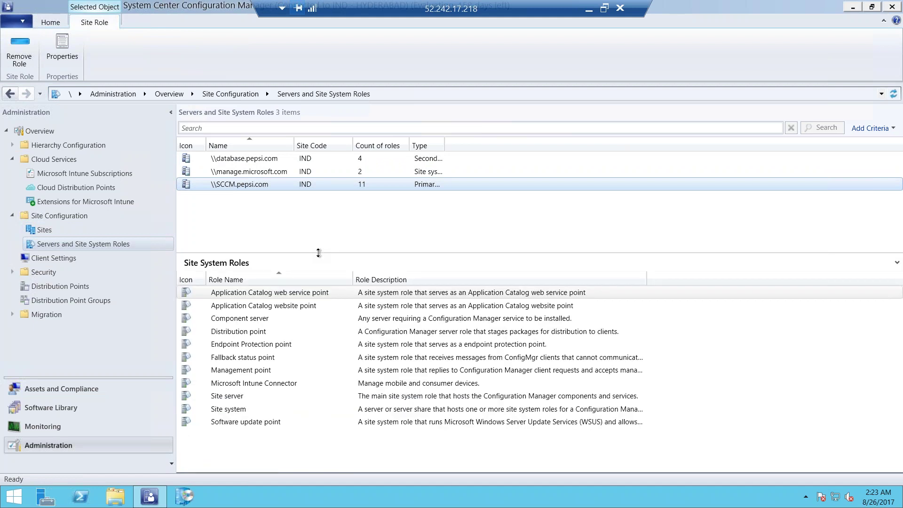
click(284, 383)
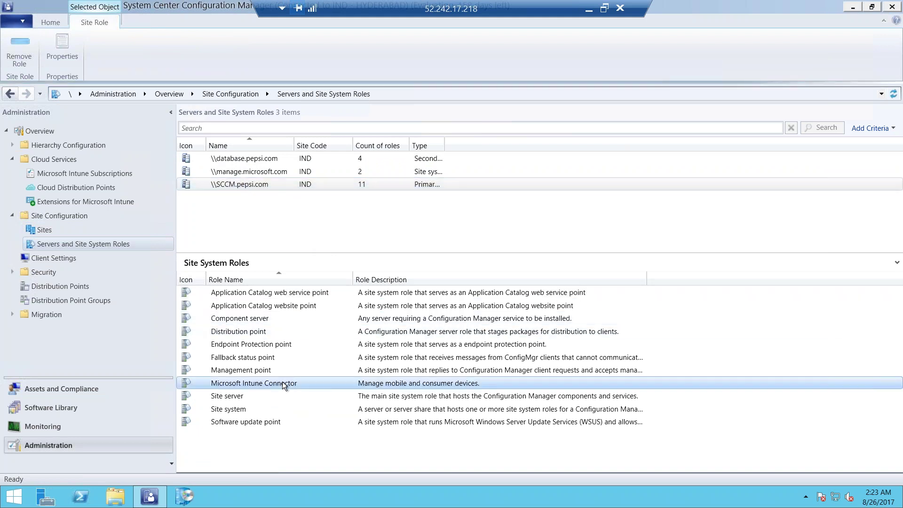
right_click(284, 383)
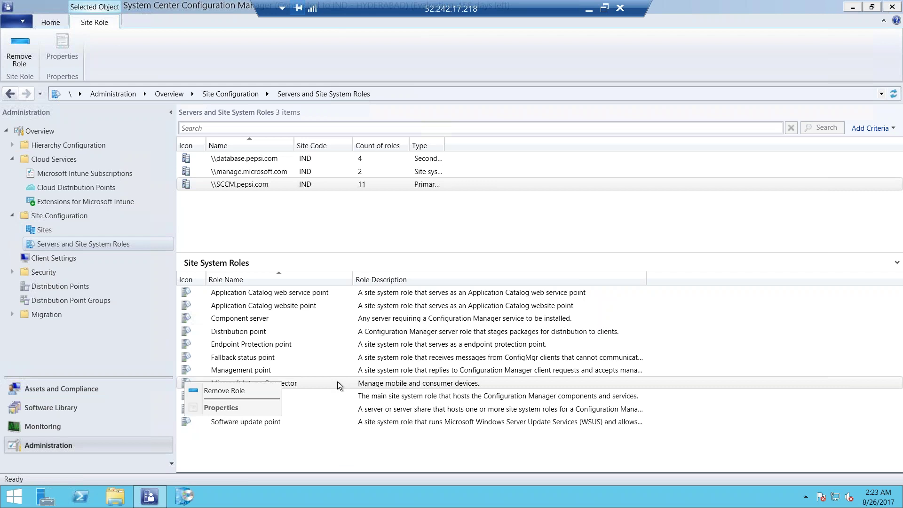
key(Escape)
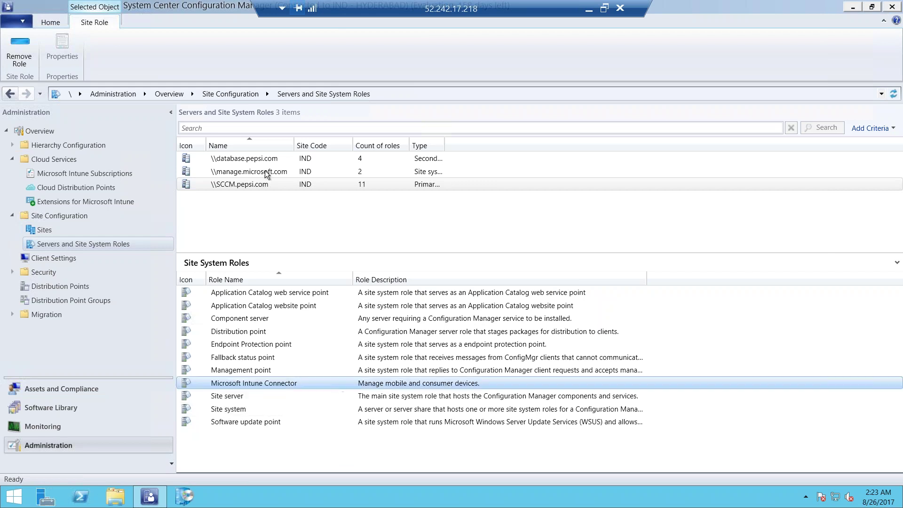
click(266, 174)
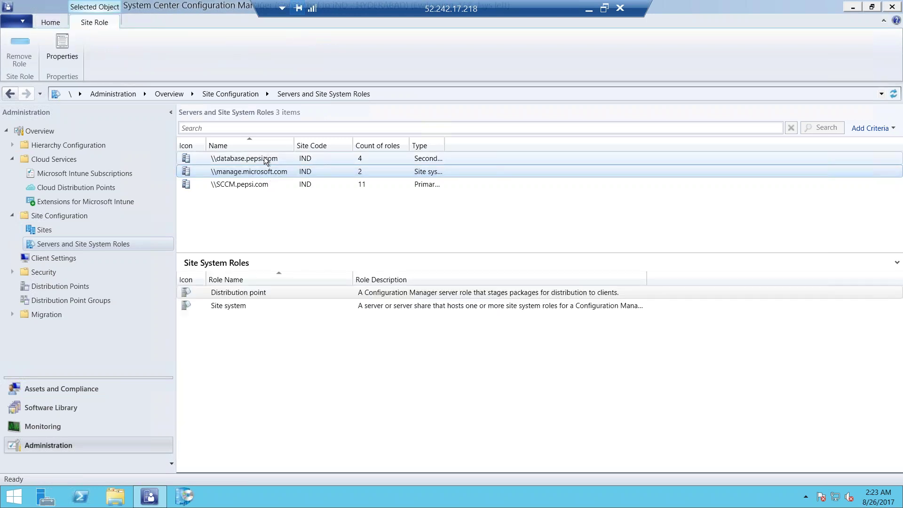
click(266, 160)
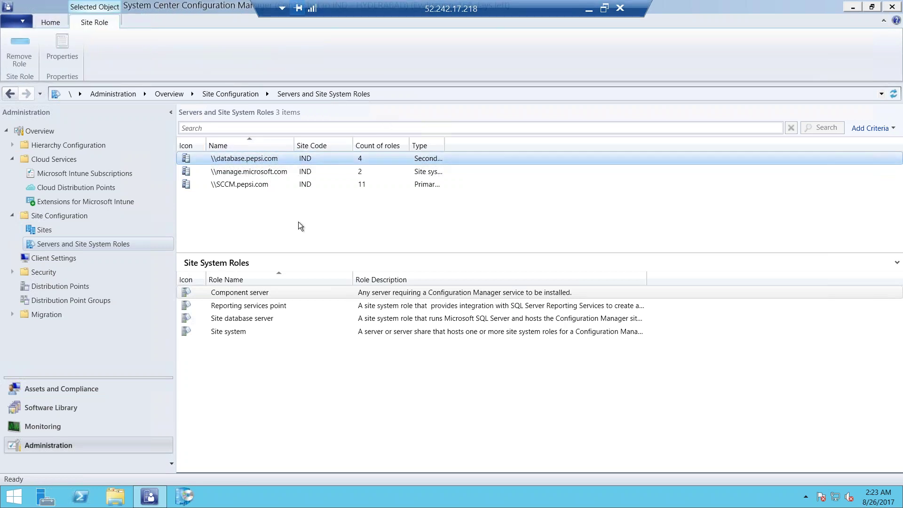
- Locate the PEPSI\mobile.user account in the Users list of Assets and Compliance and select it
click(48, 389)
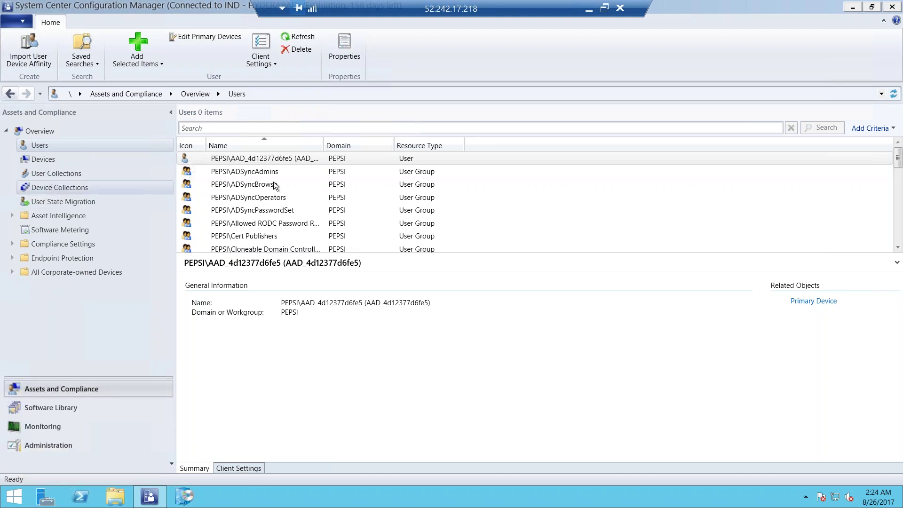
drag(308, 257, 307, 324)
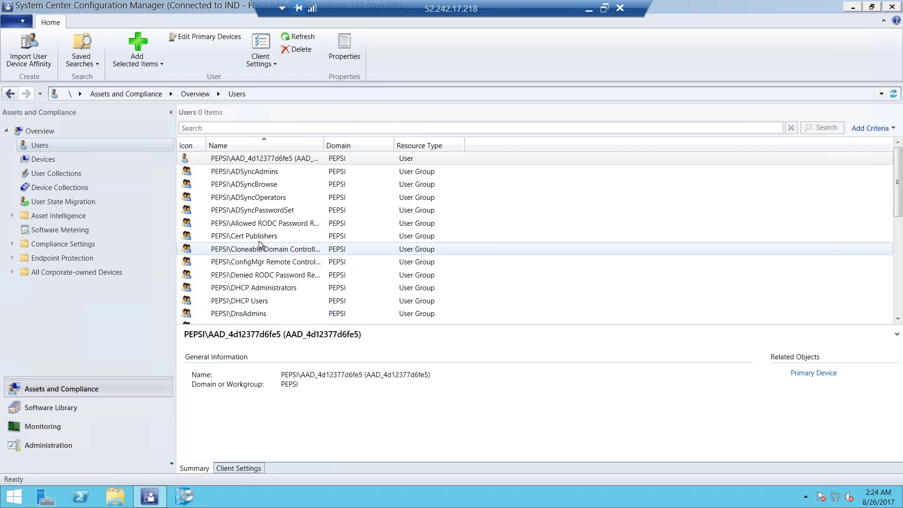
scroll(259, 283, down, 6)
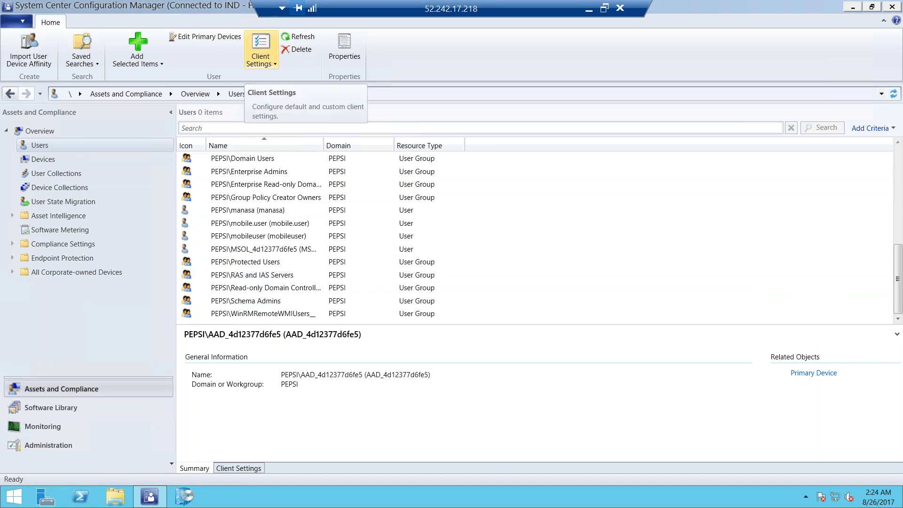
click(260, 288)
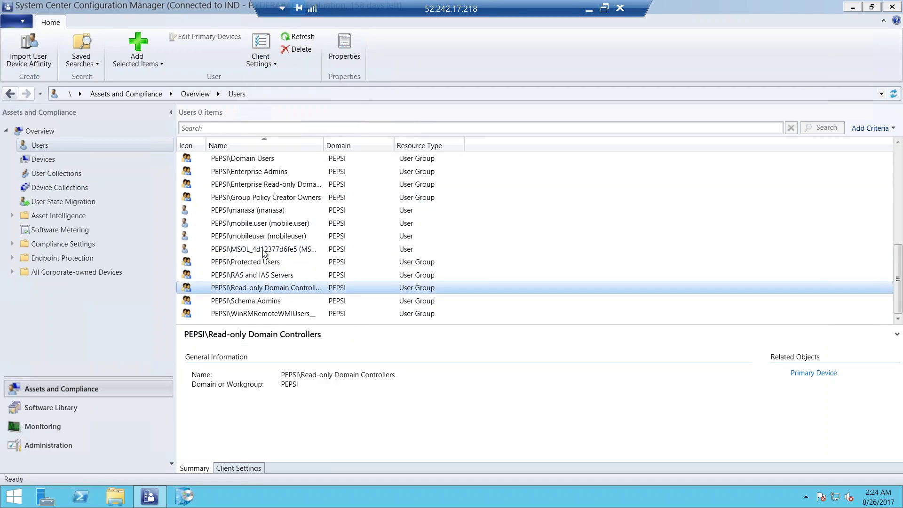
click(292, 224)
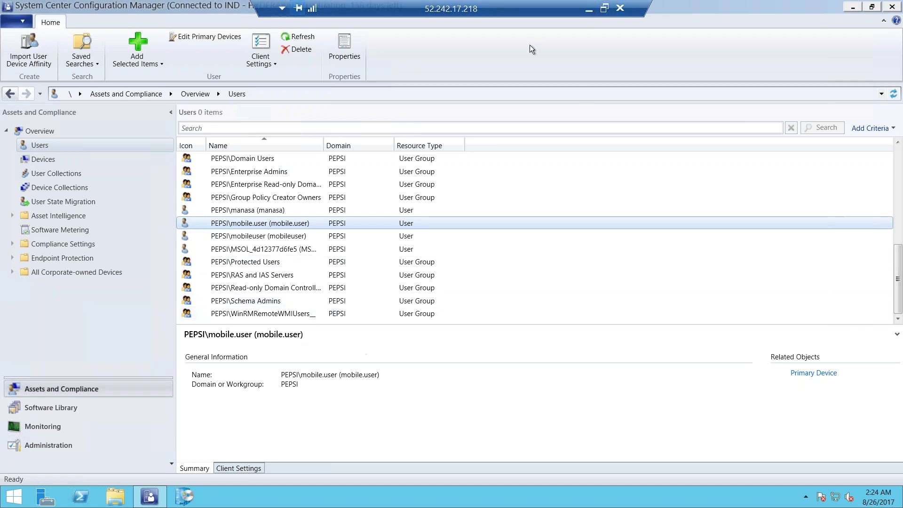
- Switch to Sticky Notes on the local desktop and look up the saved onmicrosoft.com account address
click(588, 9)
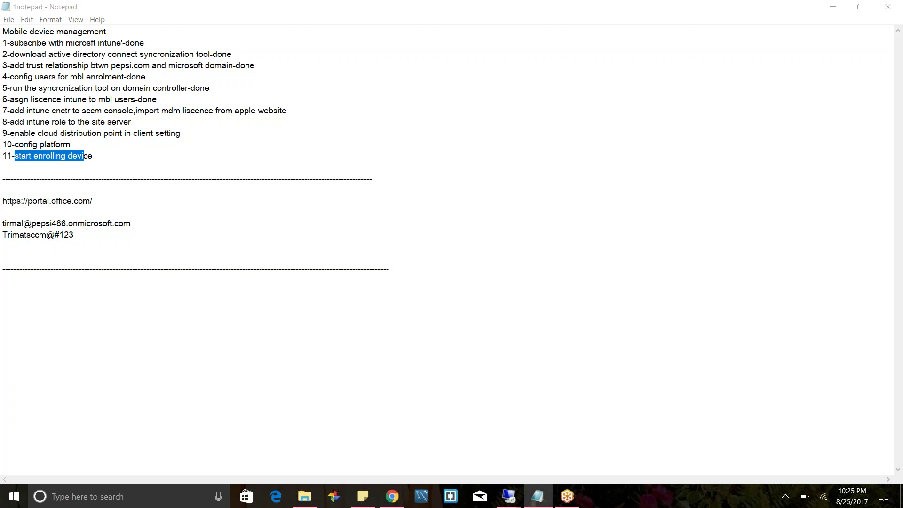
click(363, 497)
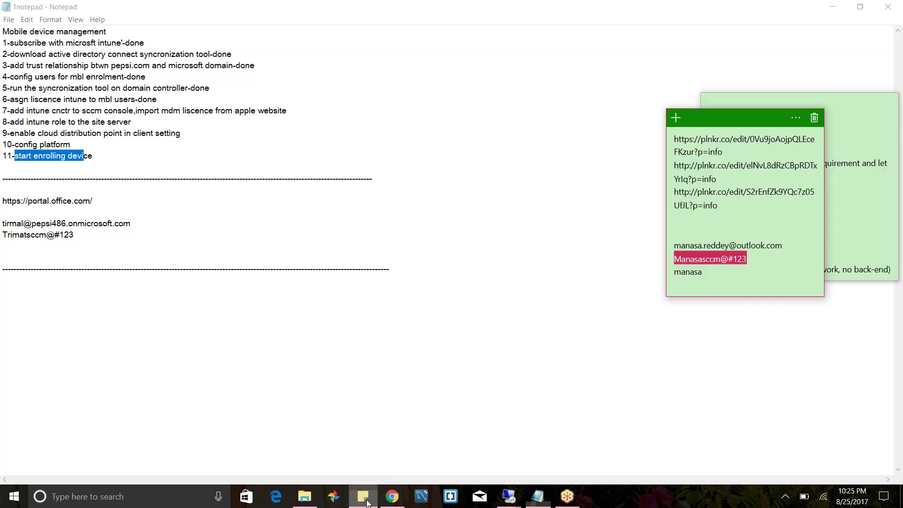
drag(738, 114, 646, 89)
mouse_move(724, 142)
mouse_down()
mouse_move(721, 225)
mouse_move(719, 158)
mouse_up()
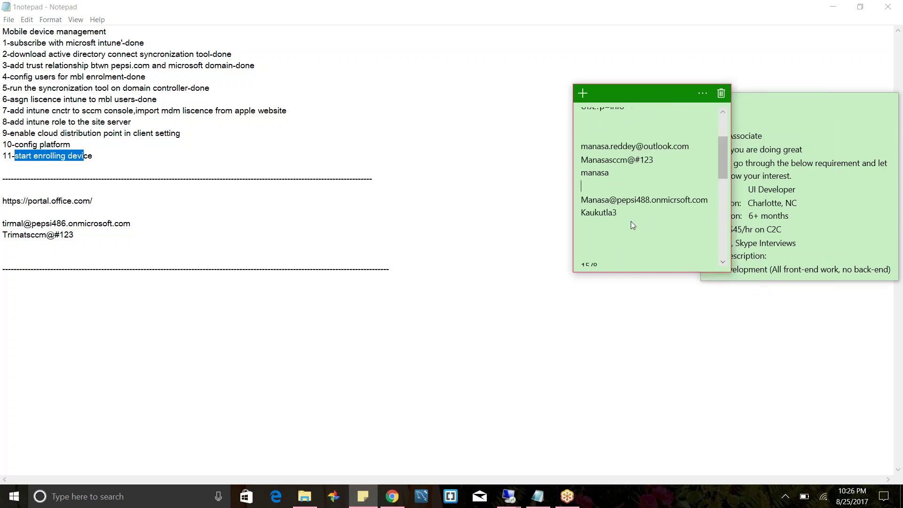
triple_click(583, 199)
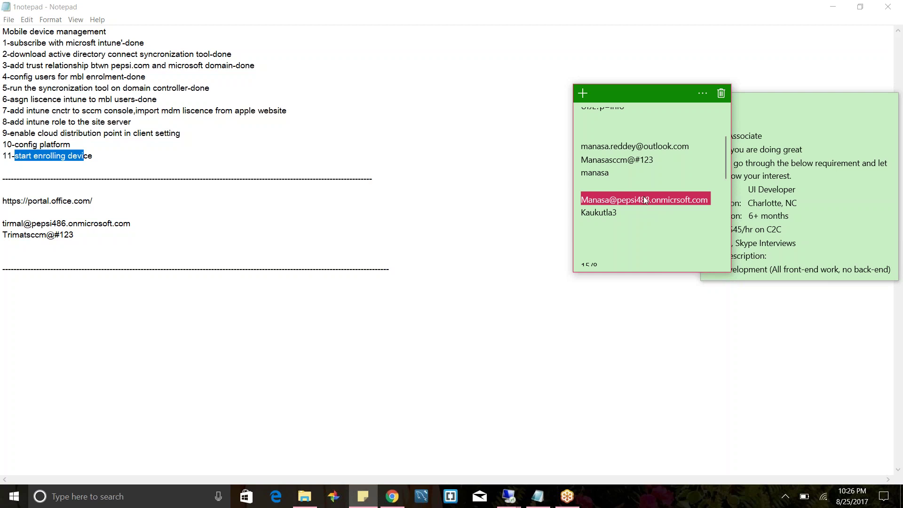
scroll(645, 200, up, 1)
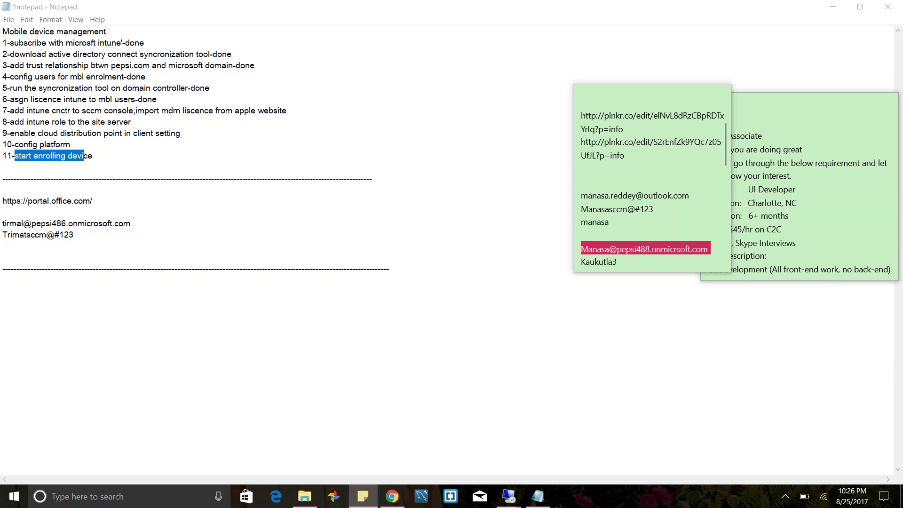
- Switch to the Domain server's remote session and display the pepsi.com Users container in Active Directory Users and Computers
mouse_move(508, 496)
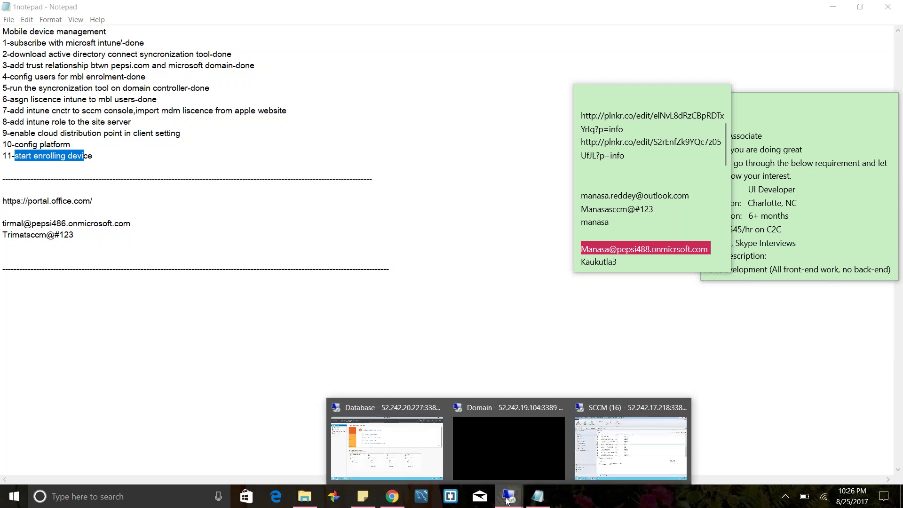
click(513, 436)
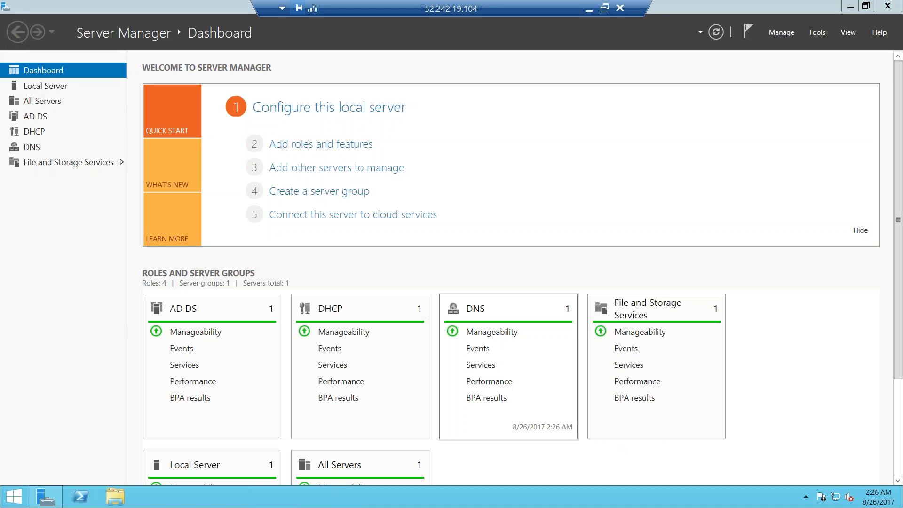
click(820, 32)
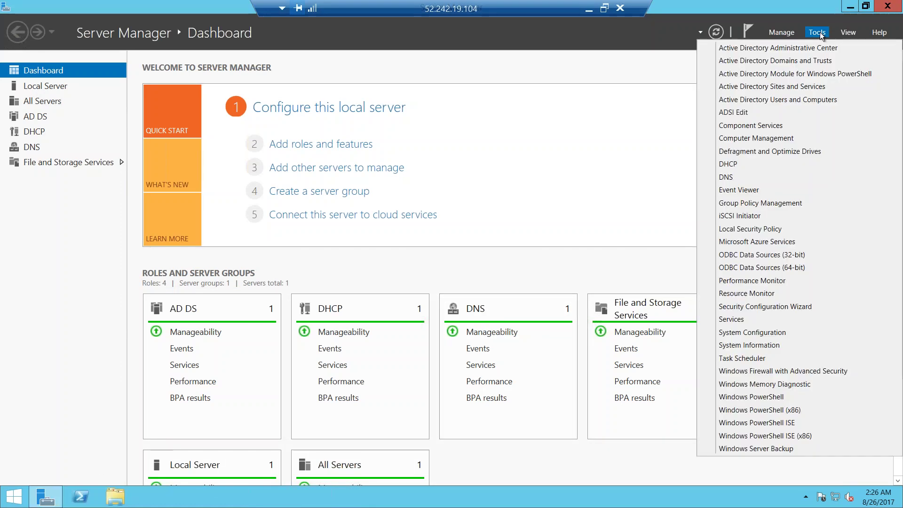
click(763, 99)
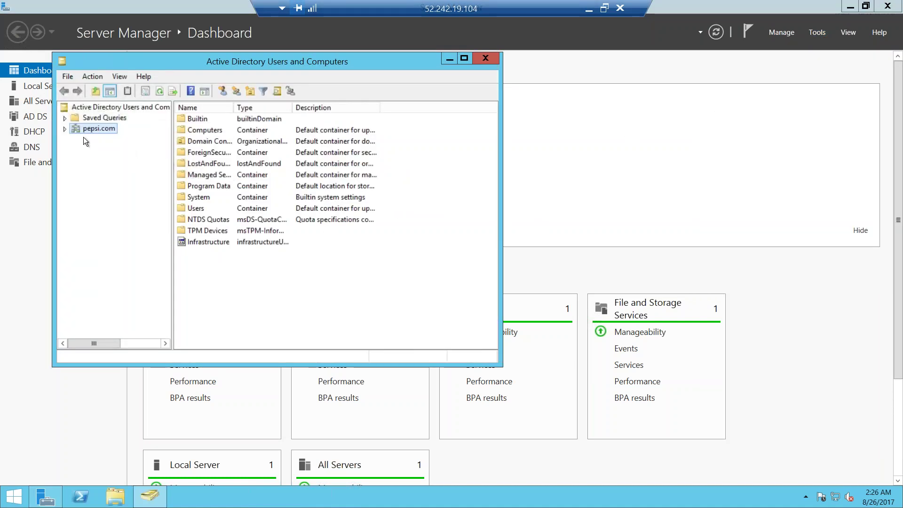
click(65, 129)
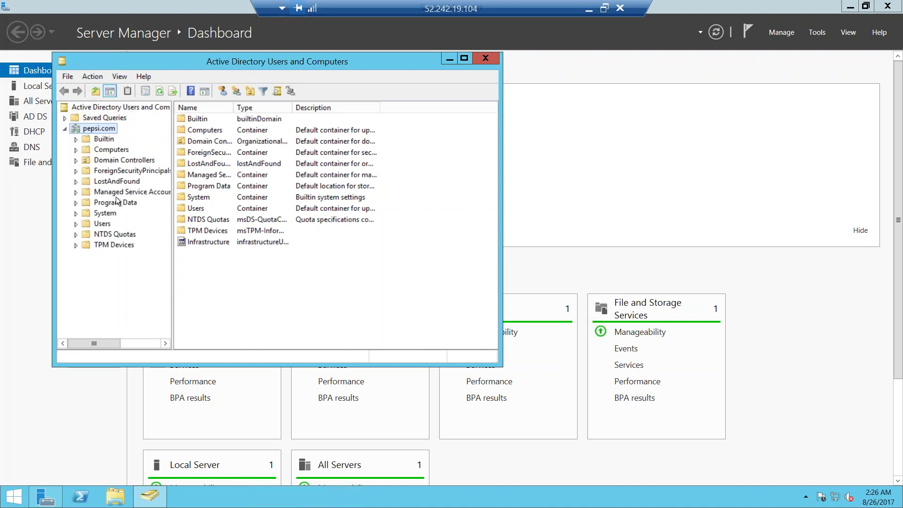
click(102, 223)
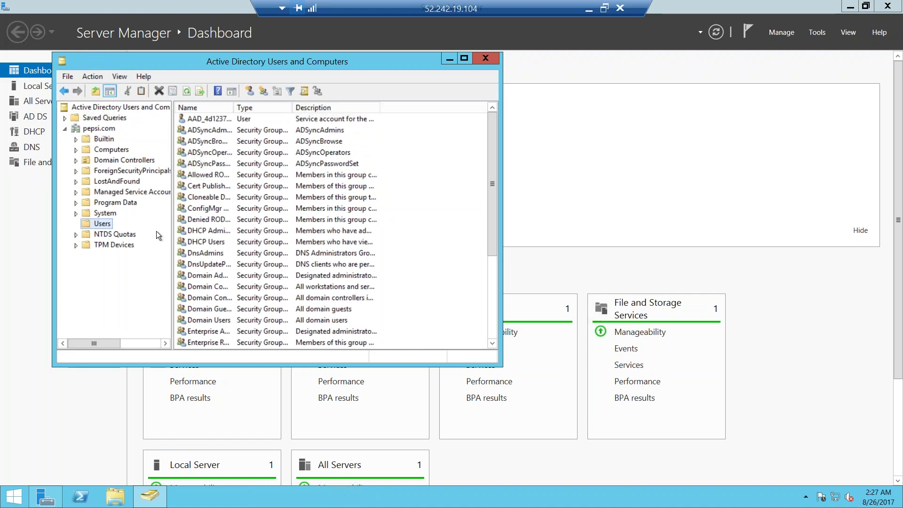
- Find mobile.user, examine its account logon name and available UPN suffixes, and close the properties without changes
double_click(233, 107)
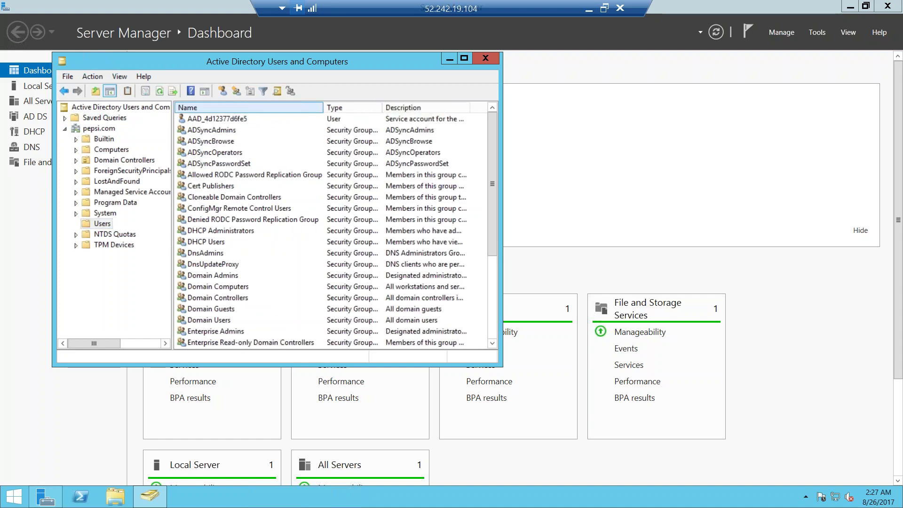
click(220, 152)
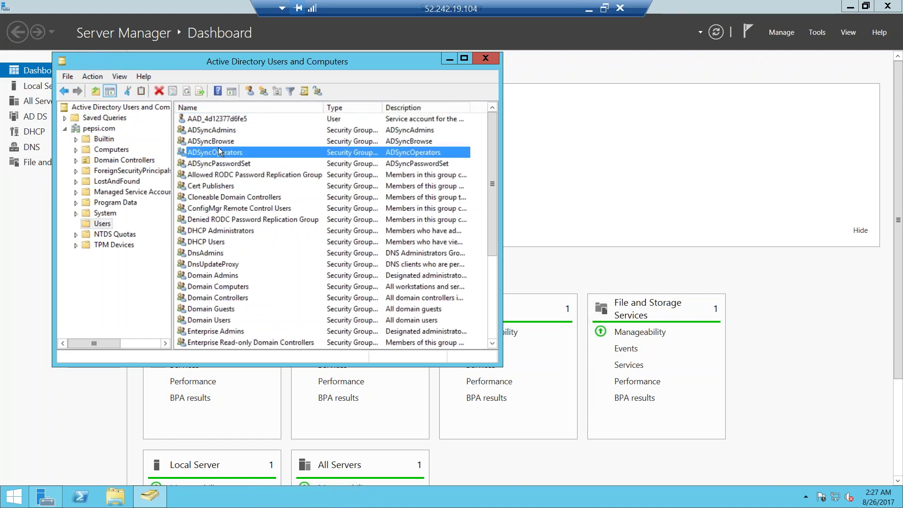
key(m)
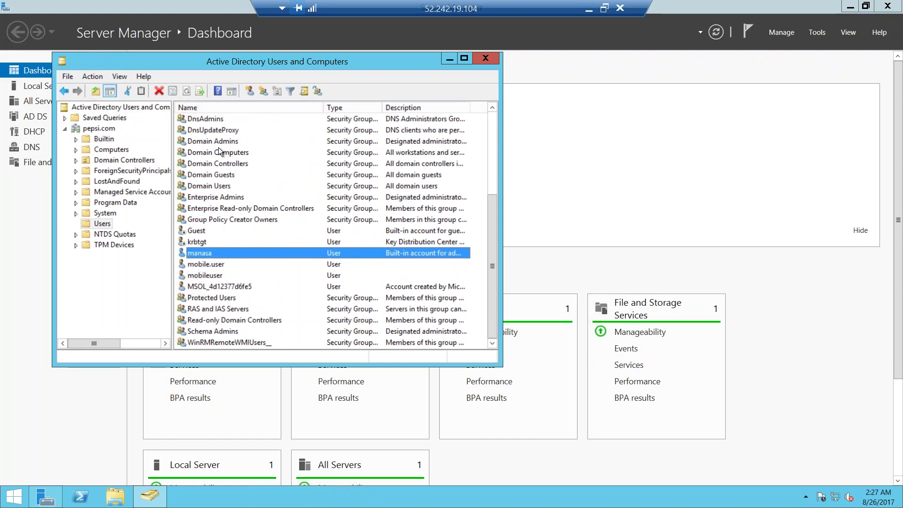
click(222, 266)
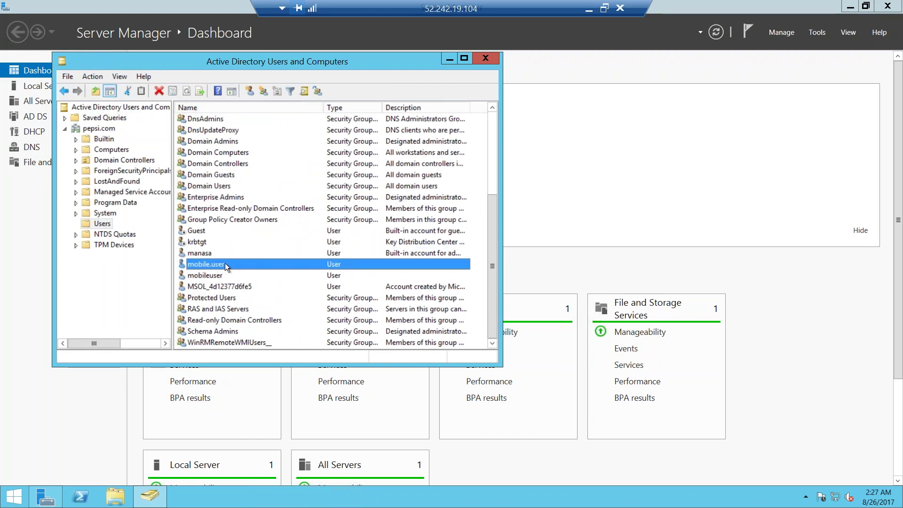
double_click(225, 266)
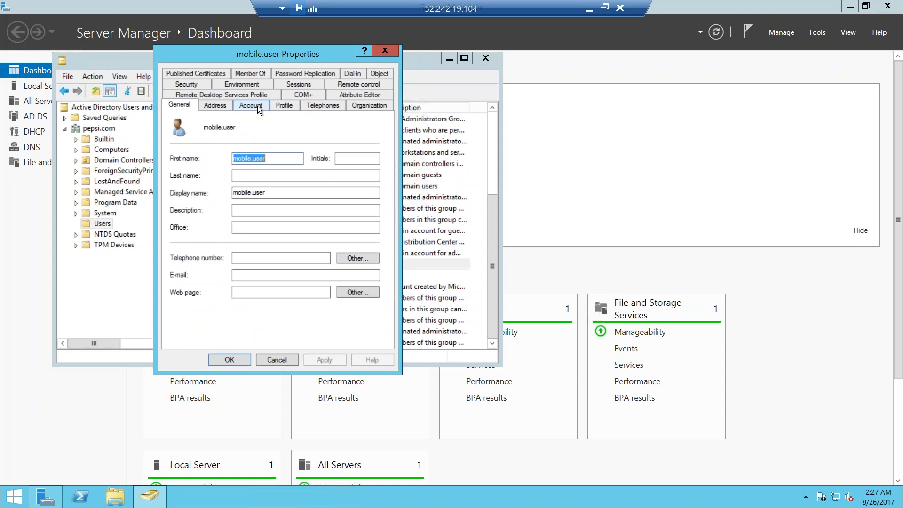
click(257, 105)
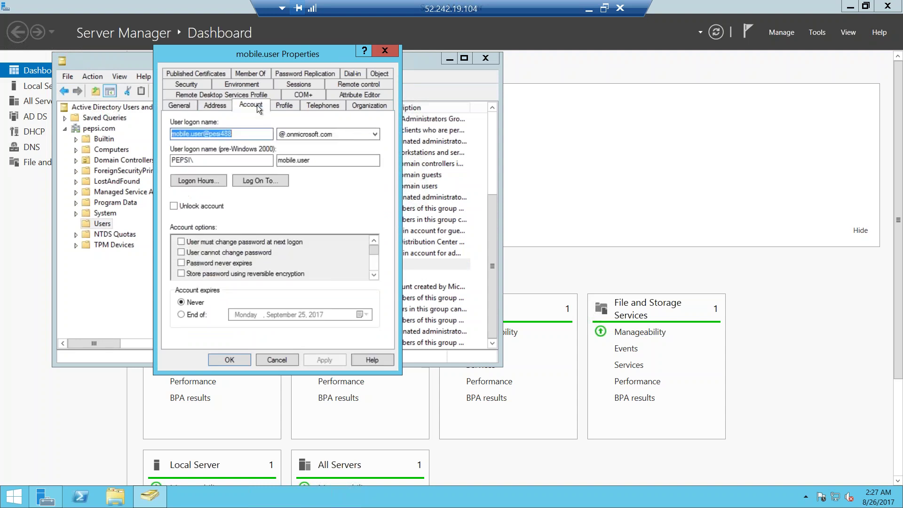
click(244, 132)
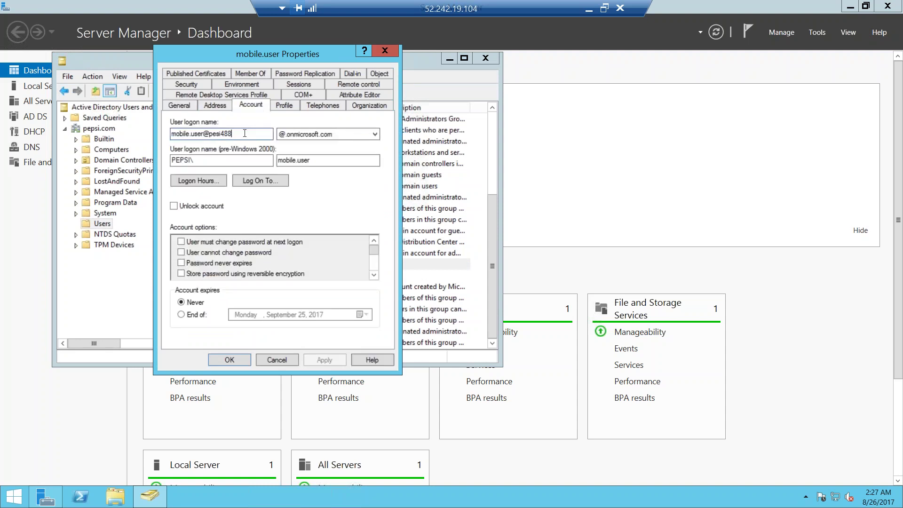
click(344, 136)
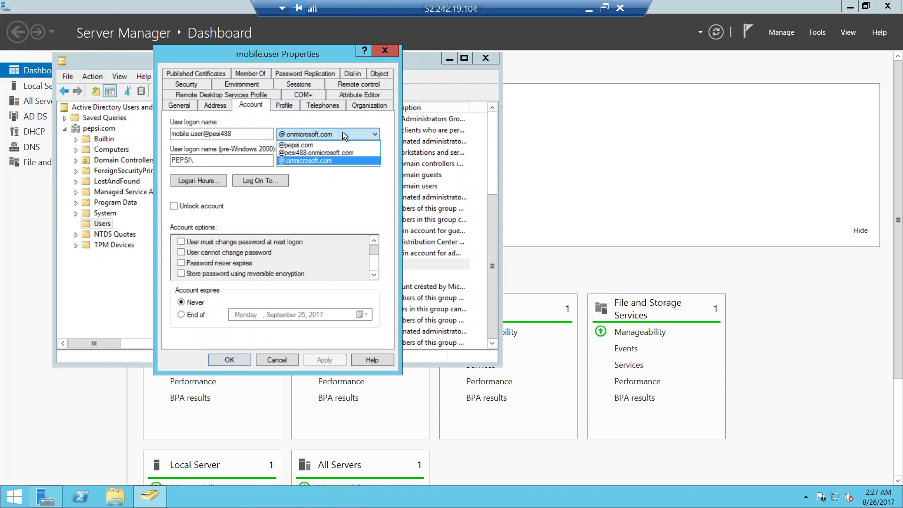
click(274, 359)
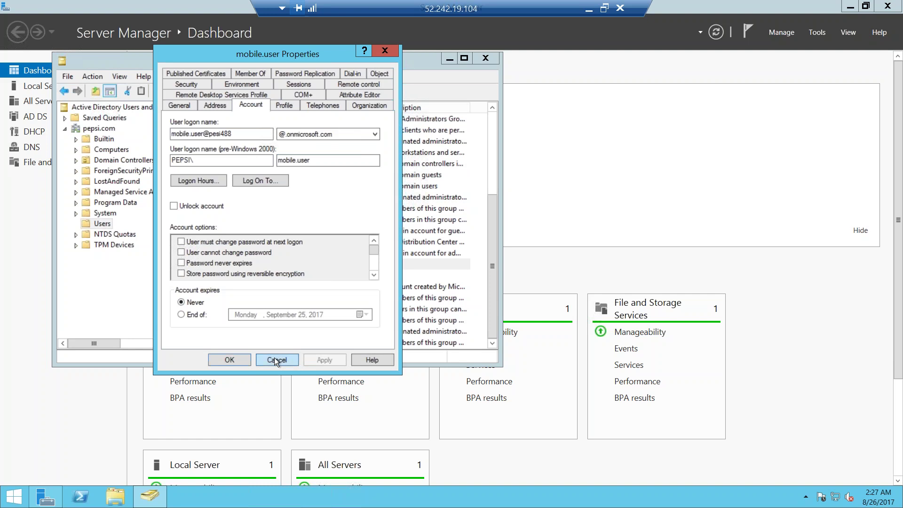
click(275, 358)
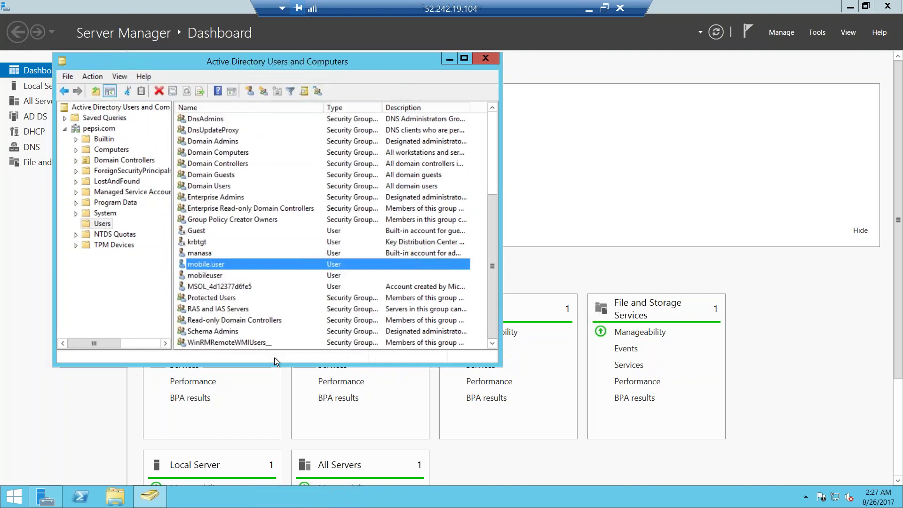
- Open the alternative UPN suffix properties of Active Directory Domains and Trusts
click(818, 32)
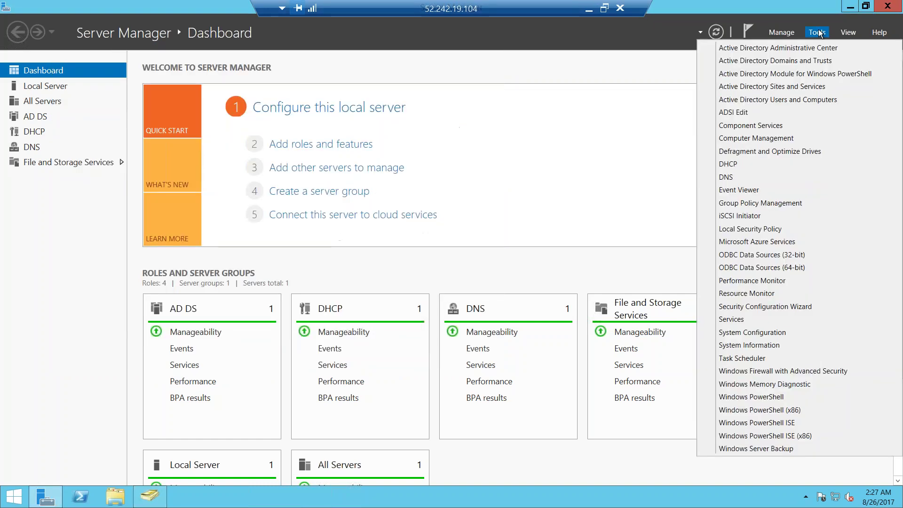
click(791, 59)
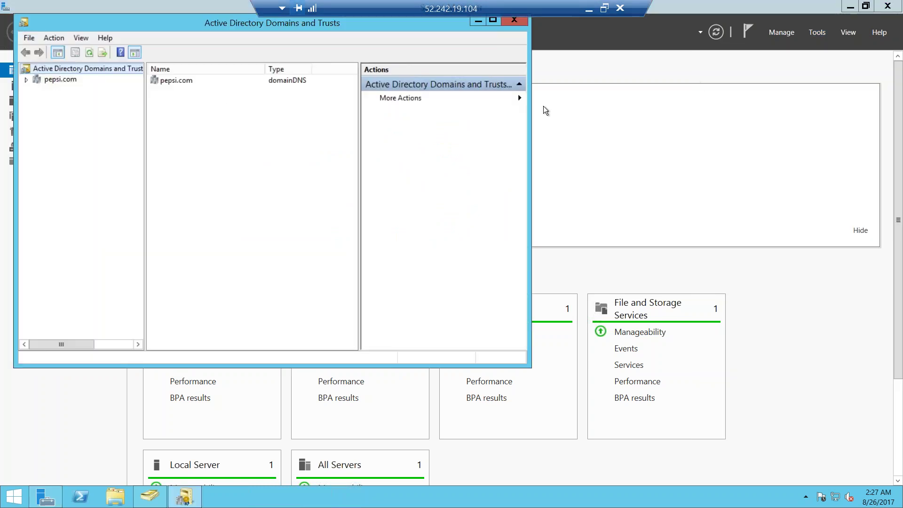
right_click(82, 68)
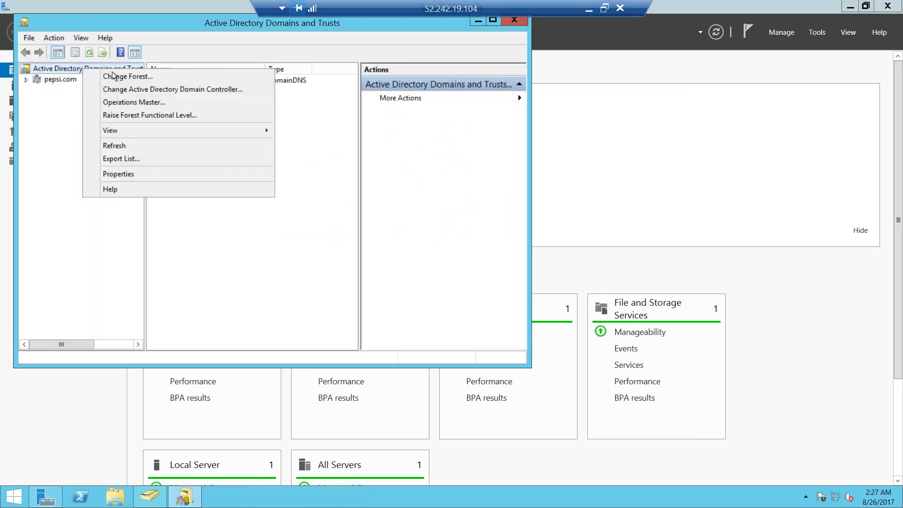
click(118, 173)
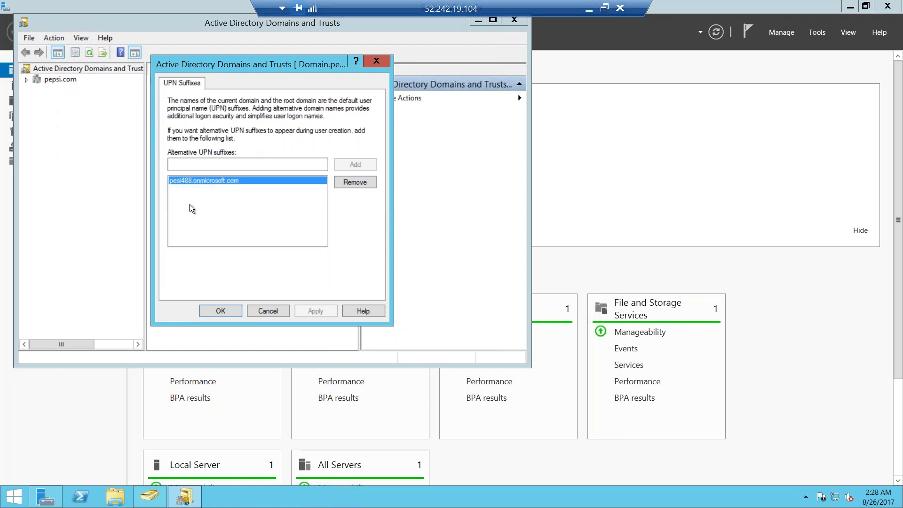
click(360, 182)
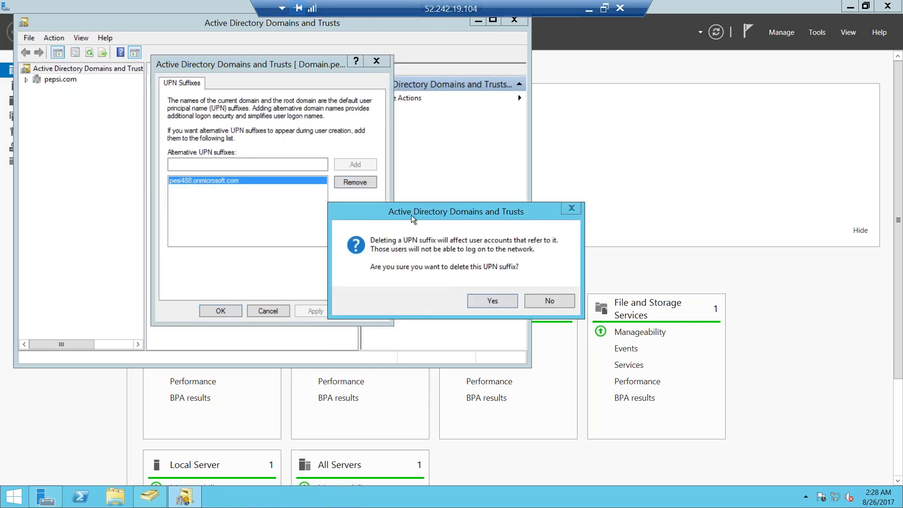
drag(403, 213, 211, 214)
click(366, 303)
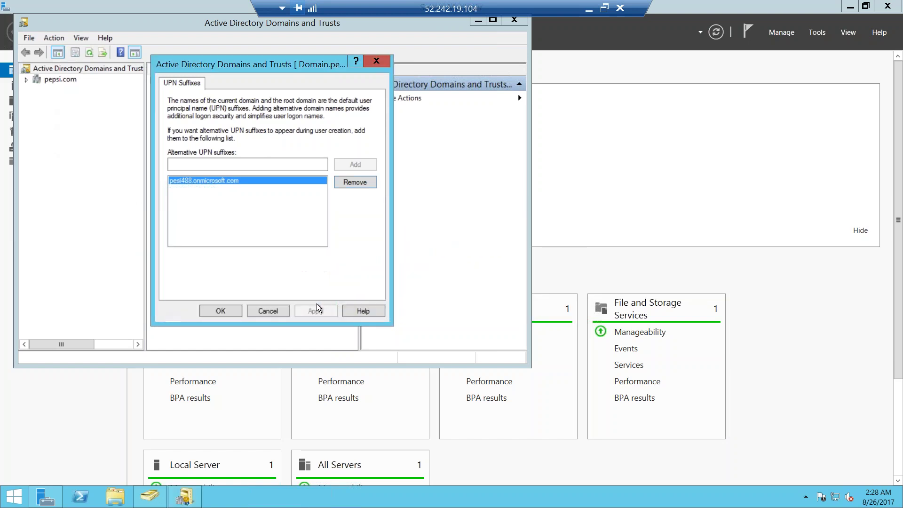
- Delete the existing alternative UPN suffix and add pepsi488.onmicrosoft.com with the corrected spelling instead
click(355, 180)
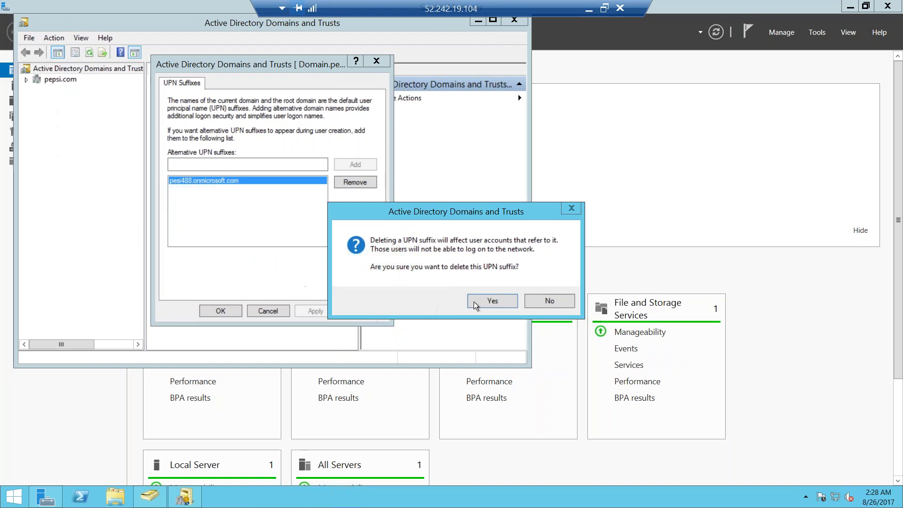
click(492, 301)
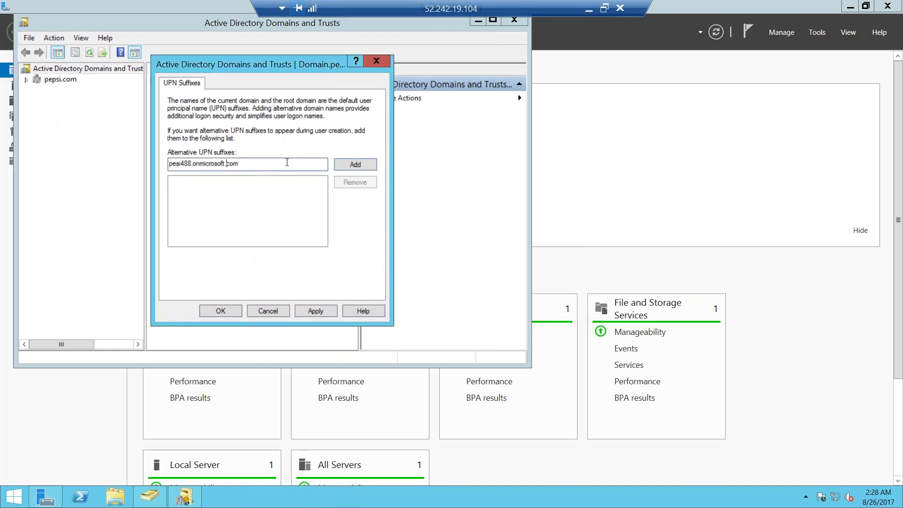
key(Home)
text(p)
key(Delete)
key(Delete)
text(si)
text(i)
click(352, 165)
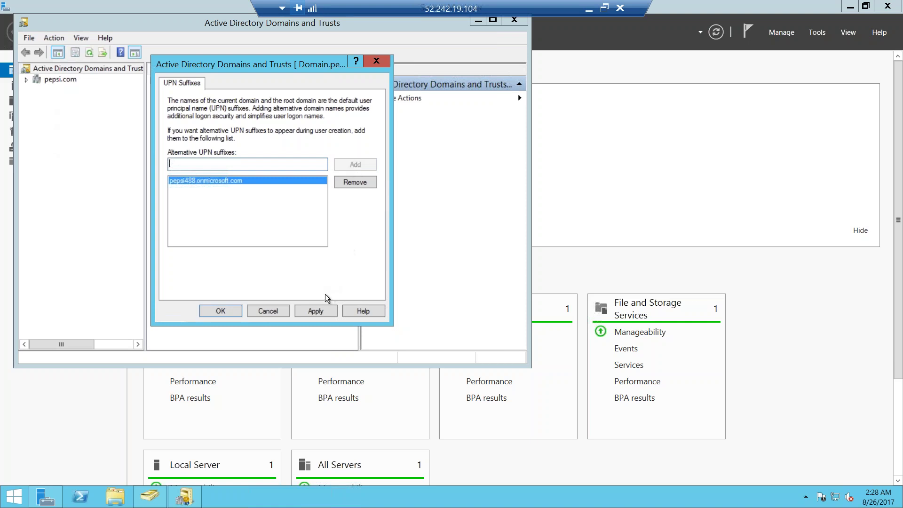
- Apply the pepsi488.onmicrosoft.com alternative UPN suffix and return from Active Directory Domains and Trusts to the Server Manager dashboard
click(302, 312)
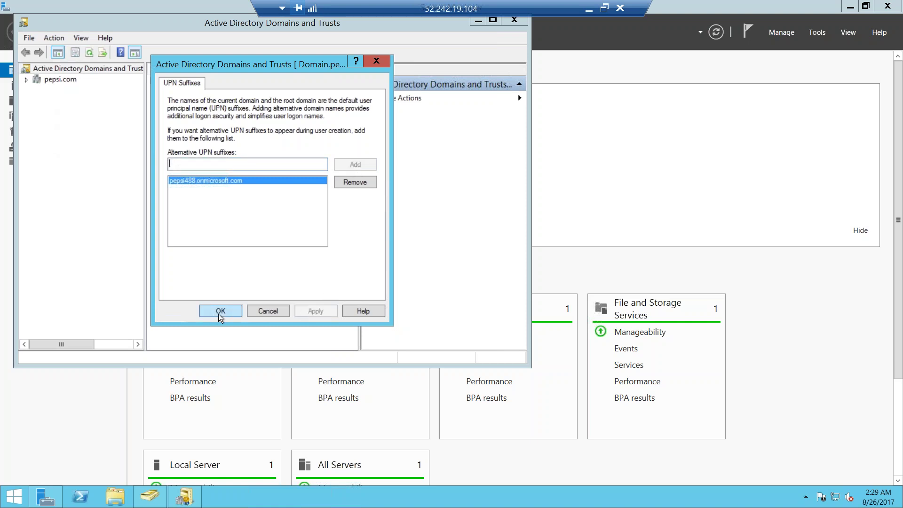
click(220, 312)
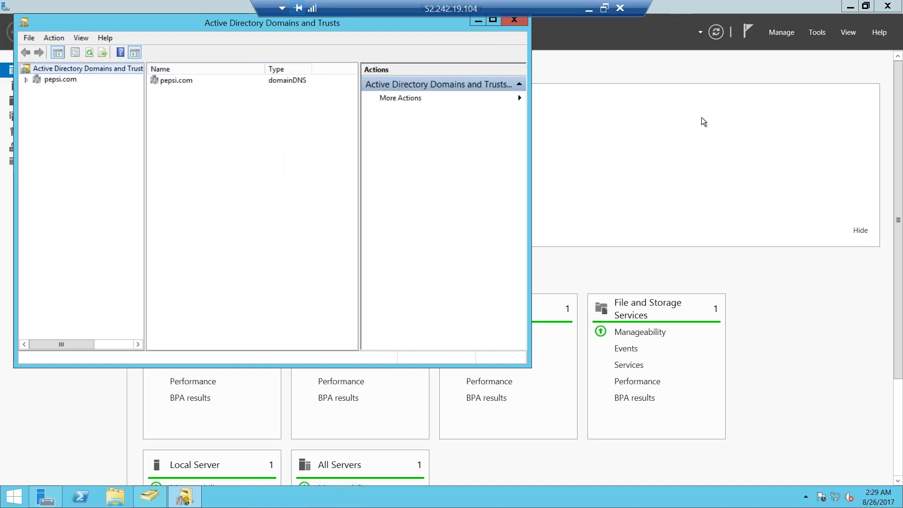
click(797, 364)
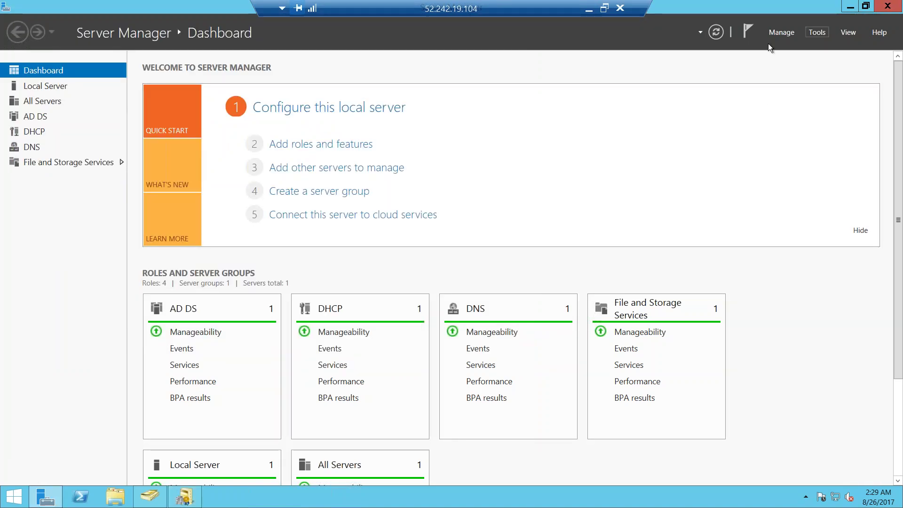
click(150, 497)
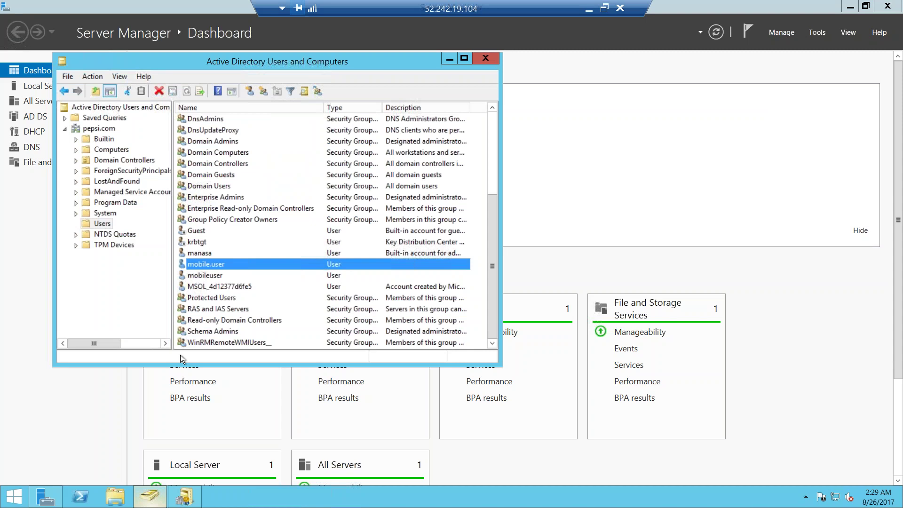
double_click(227, 263)
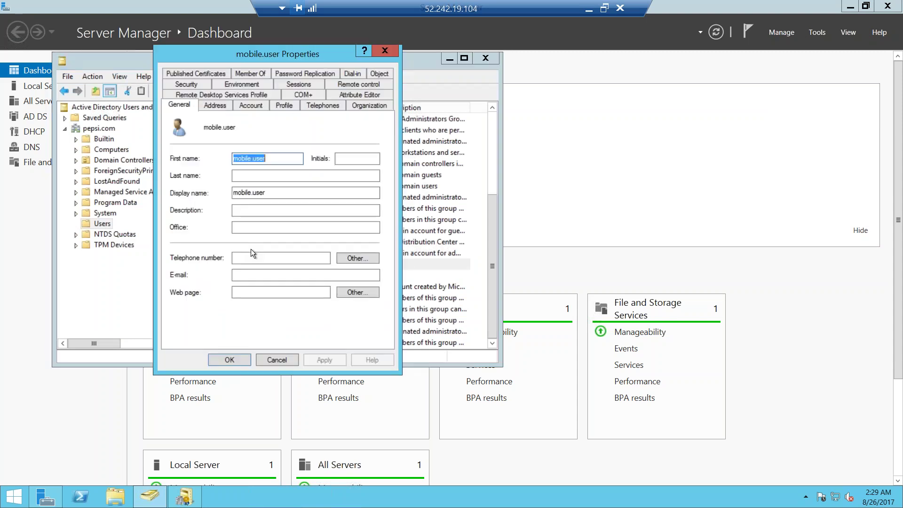
click(251, 105)
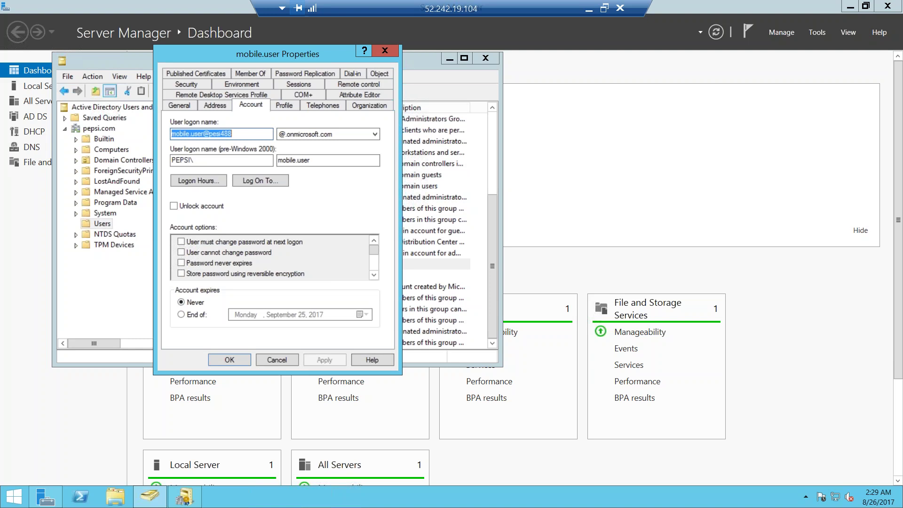
click(346, 134)
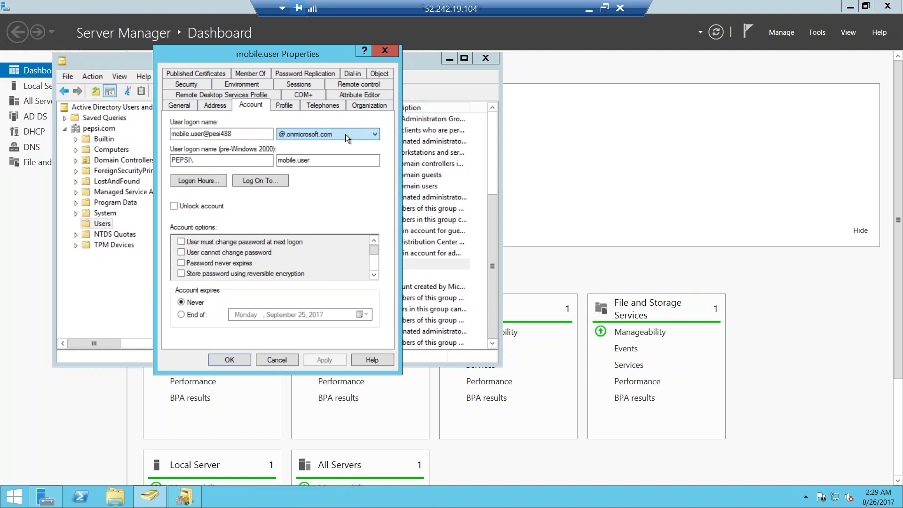
click(345, 134)
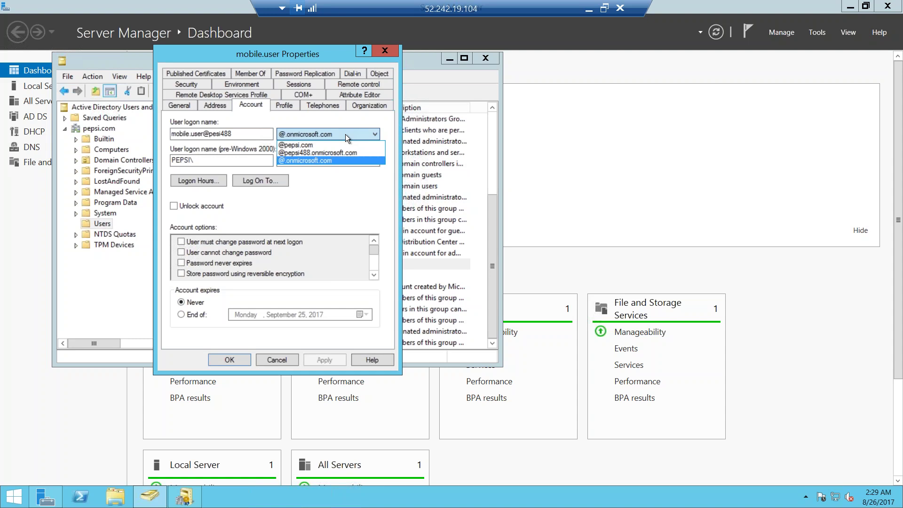
click(331, 153)
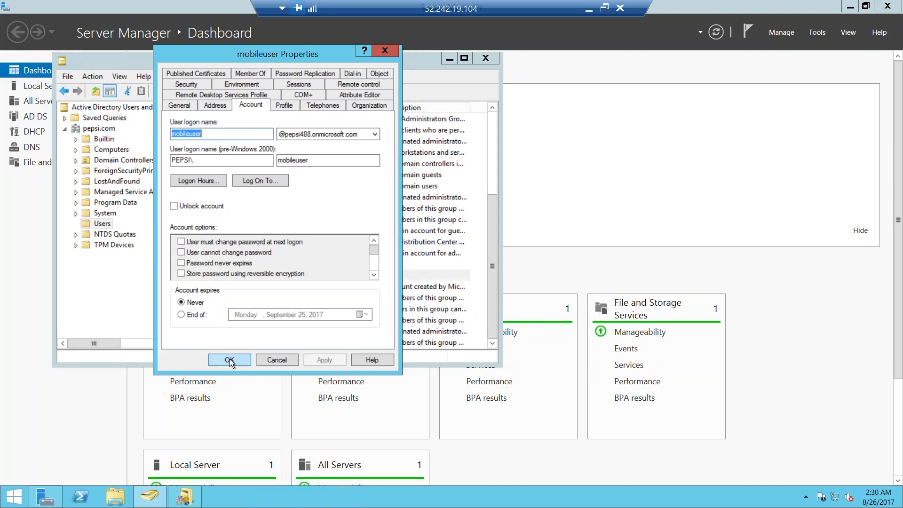
click(230, 359)
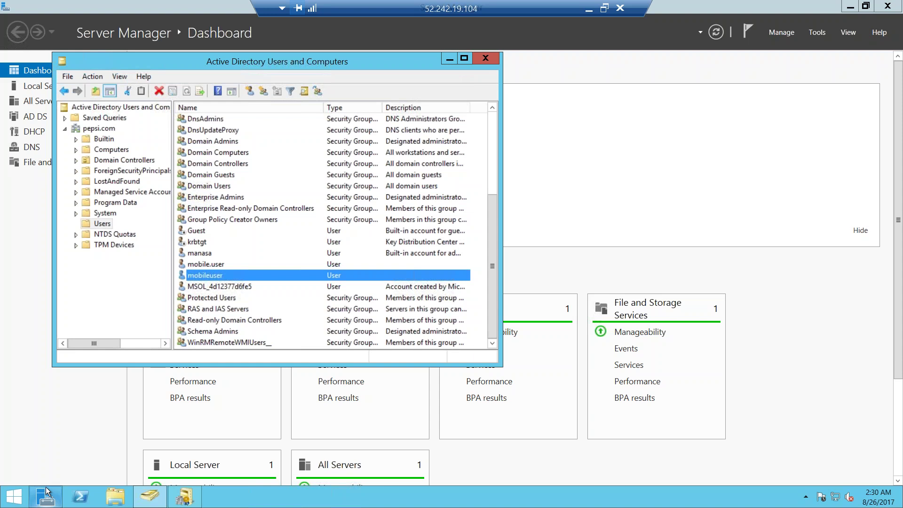
- Switch to Internet Explorer, postpone its initial setup, and load portal.office.com in a maximized window
click(22, 492)
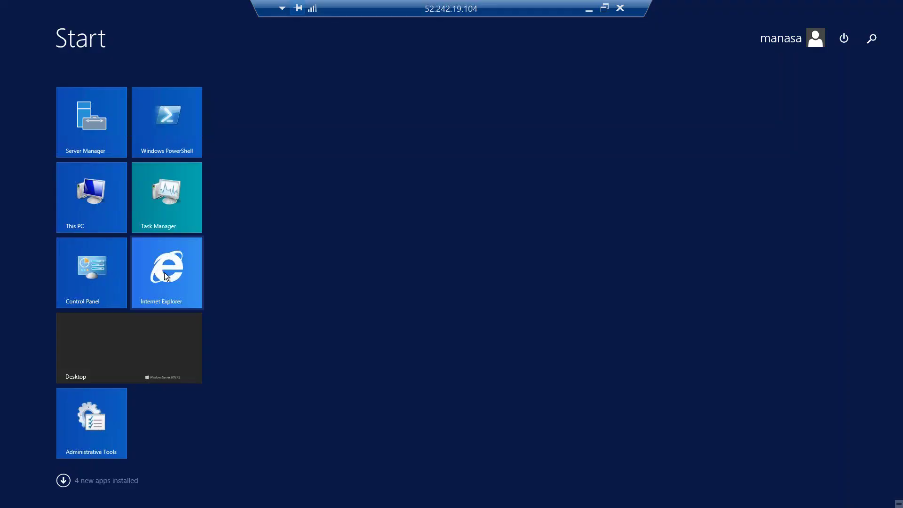
click(169, 264)
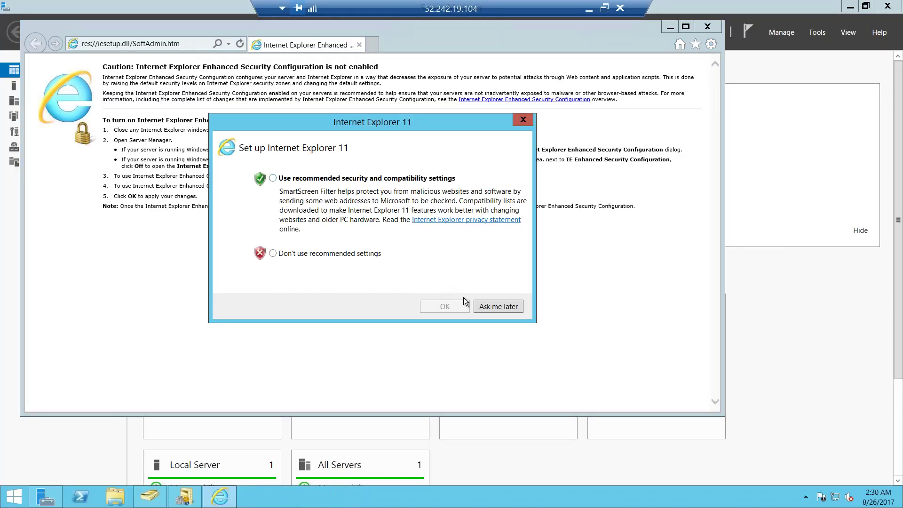
click(478, 303)
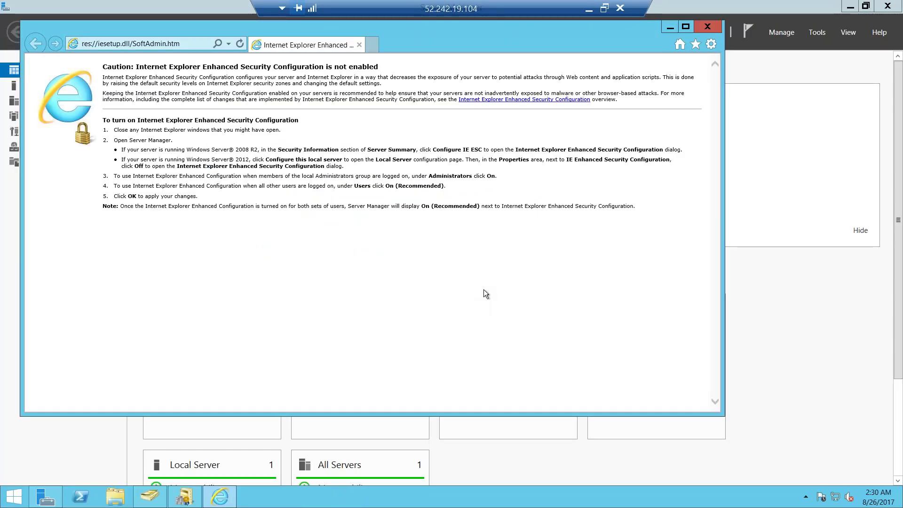
click(141, 45)
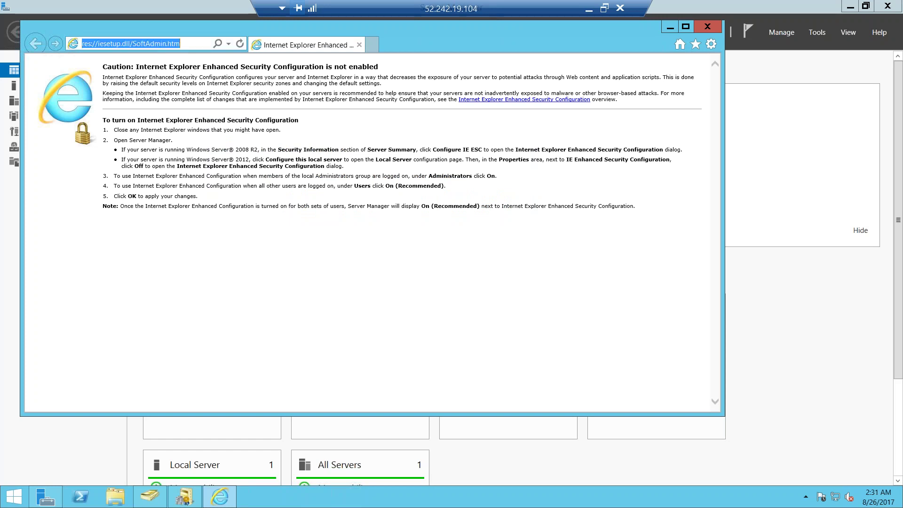
text(portal.office.com/)
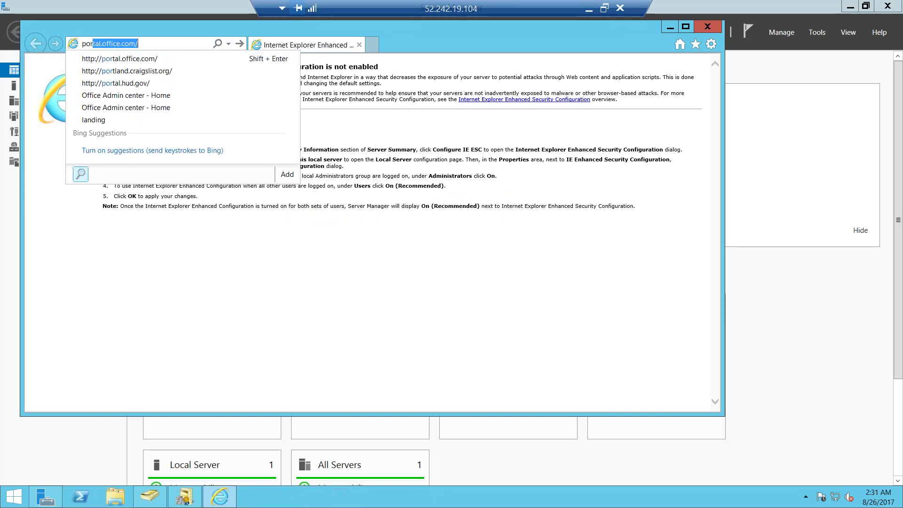
key(Return)
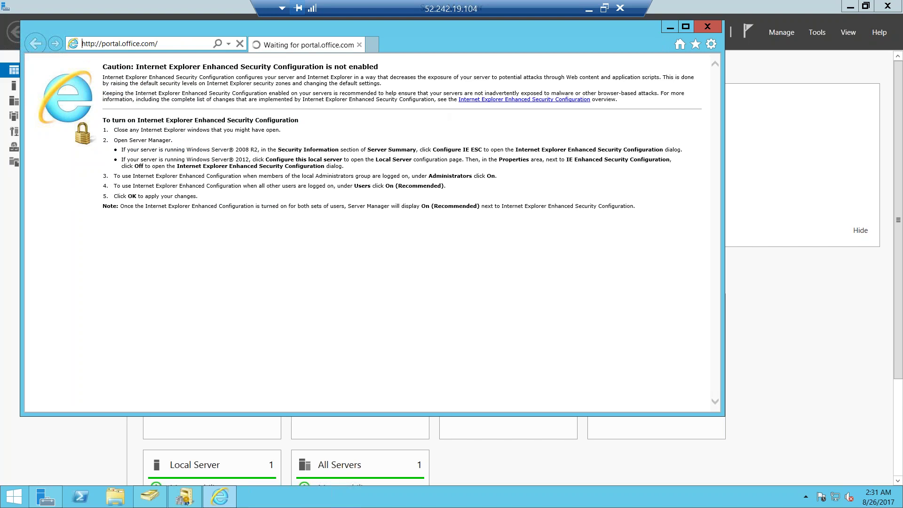
click(686, 26)
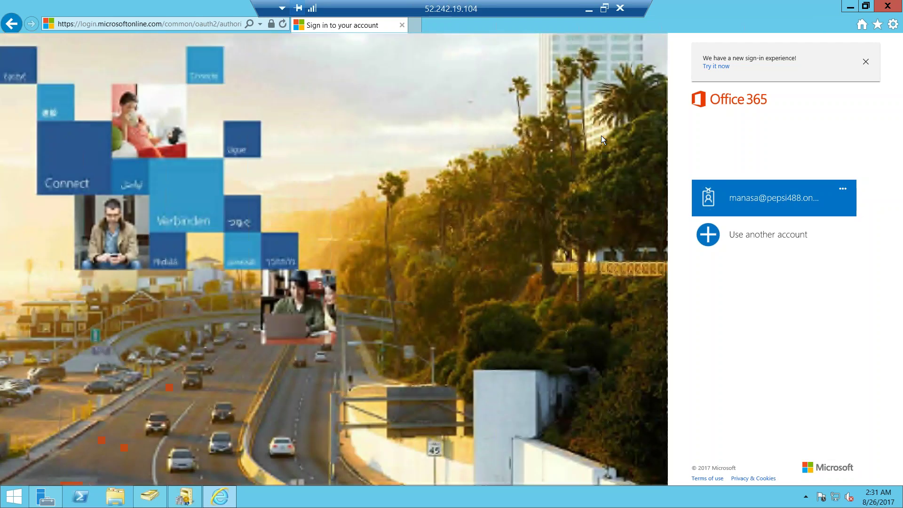
- Sign in to Office 365 with the remembered administrator account's password and skip the admin contact info update to reach the Admin center
key(Return)
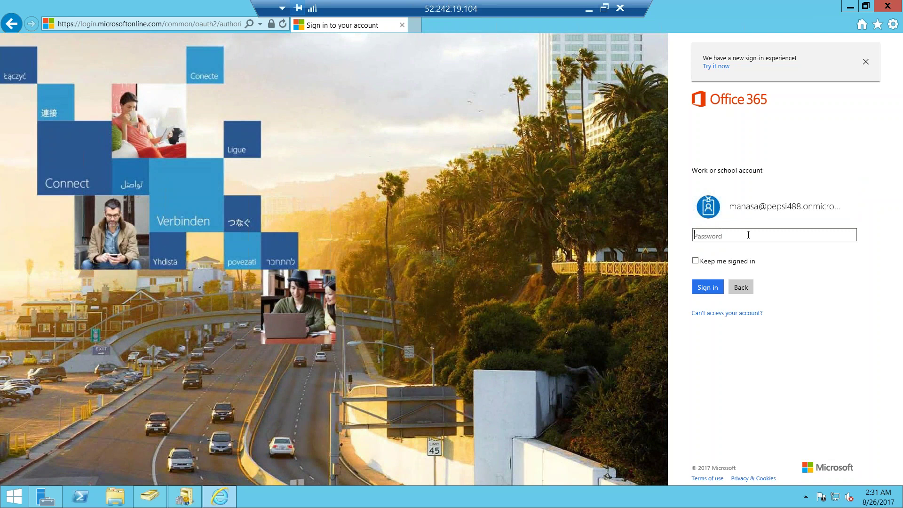
text(•••••••••)
click(714, 285)
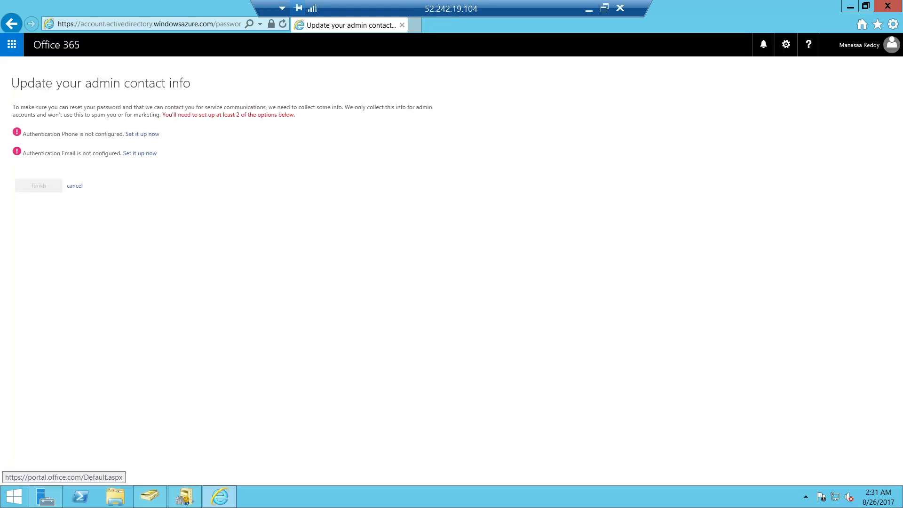
click(11, 24)
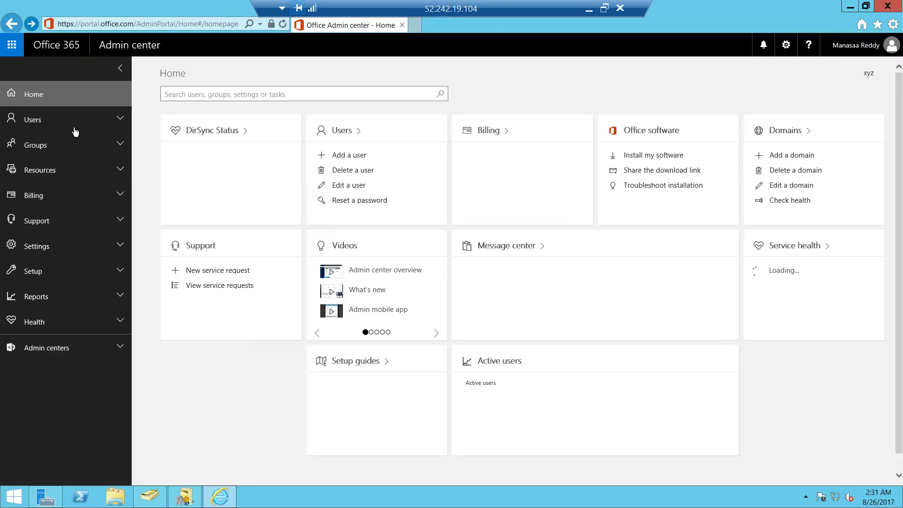
- Display the active users in the Admin center and open the details of mobileuser
click(47, 120)
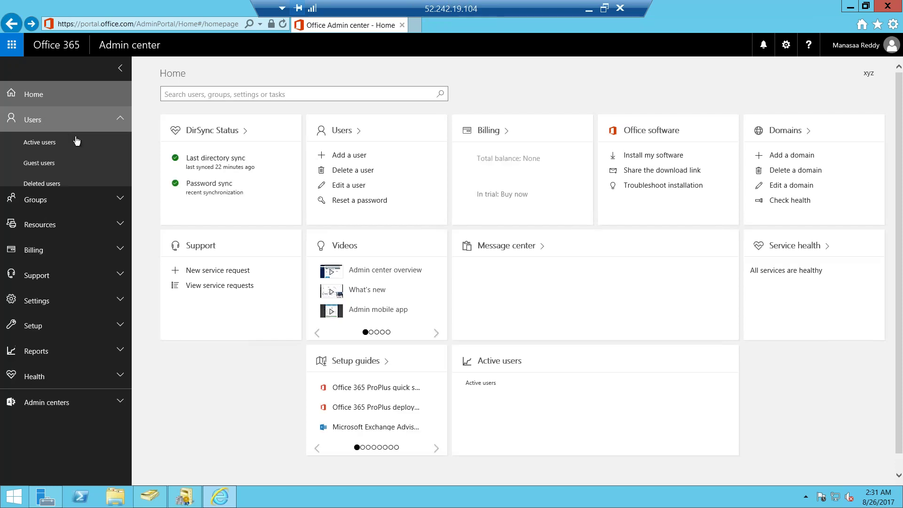
click(80, 142)
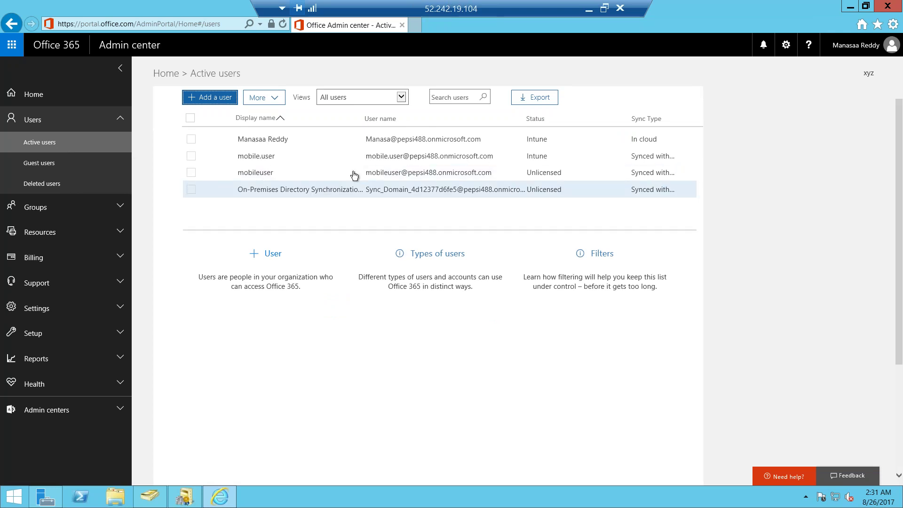
click(465, 174)
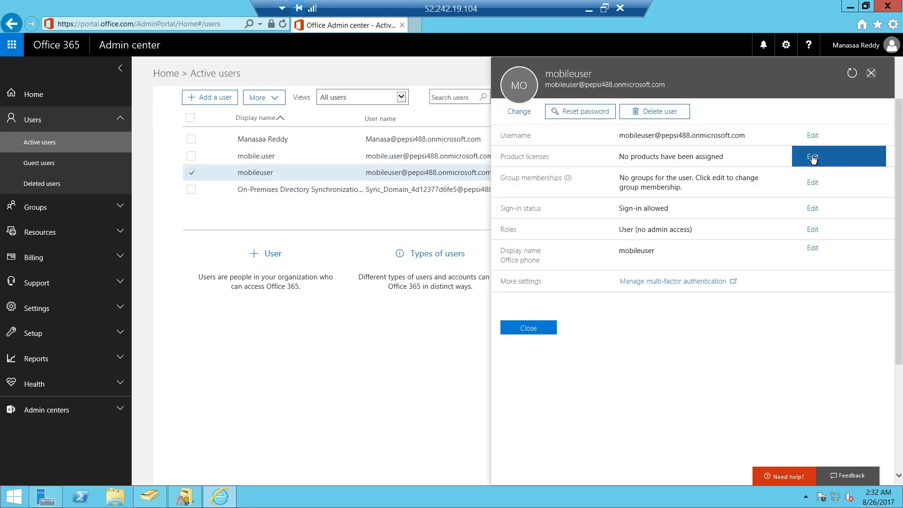
- Assign mobileuser an Intune product license with United States as the location, then close the user's details
click(805, 155)
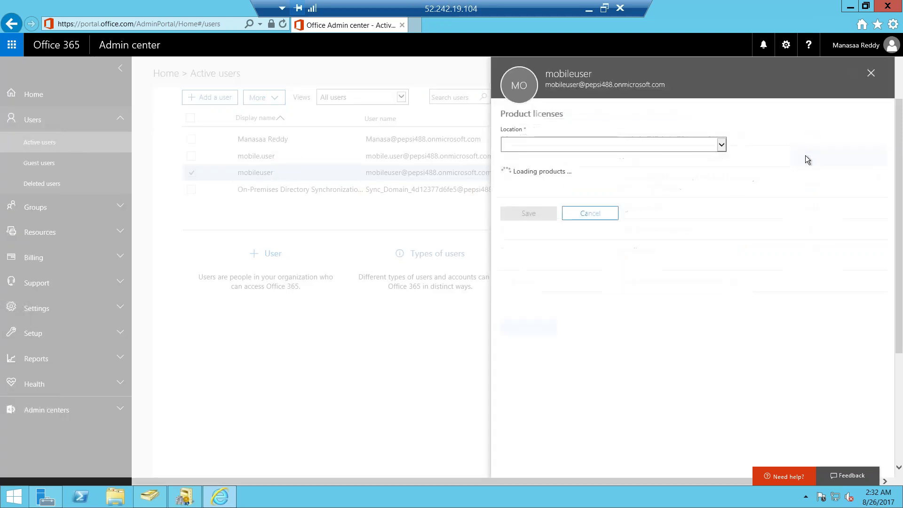
click(578, 150)
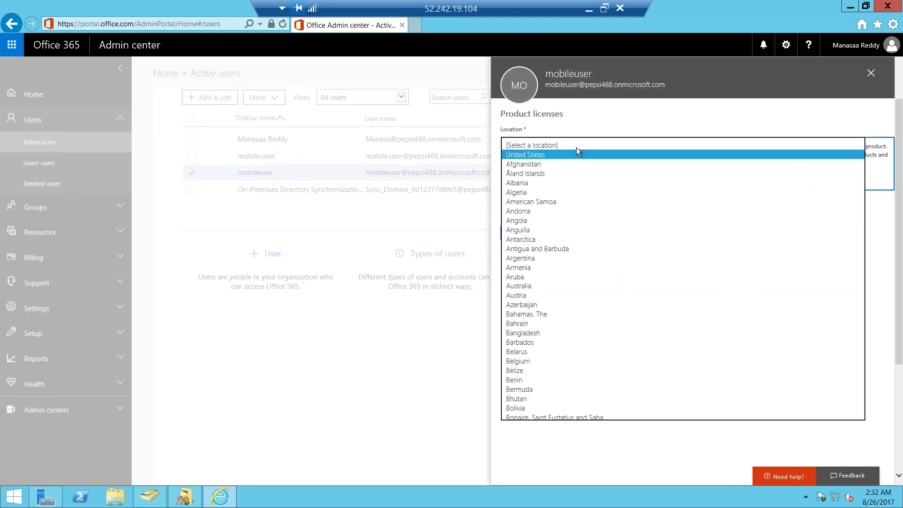
click(578, 155)
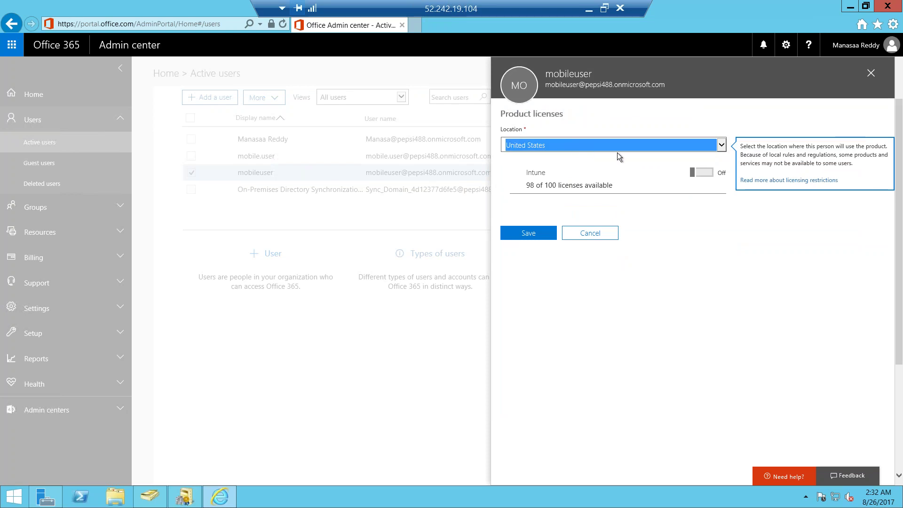
click(703, 172)
click(528, 233)
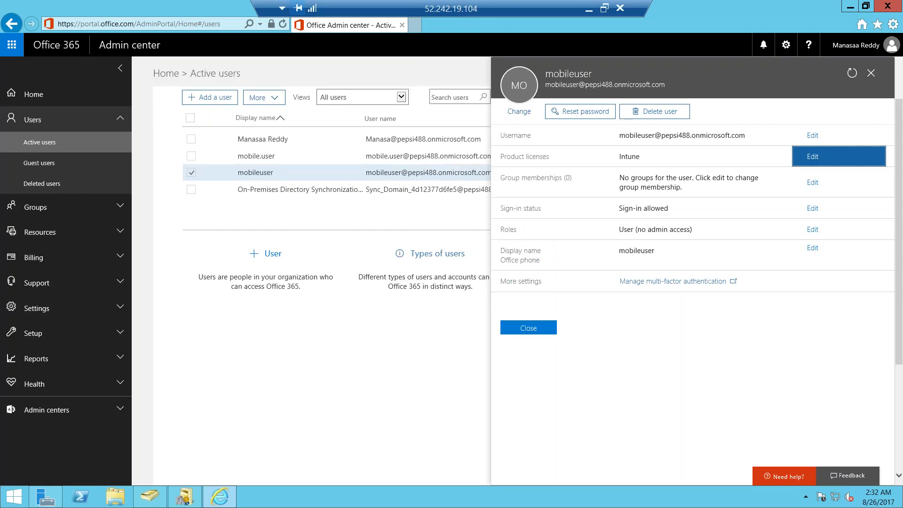
click(535, 329)
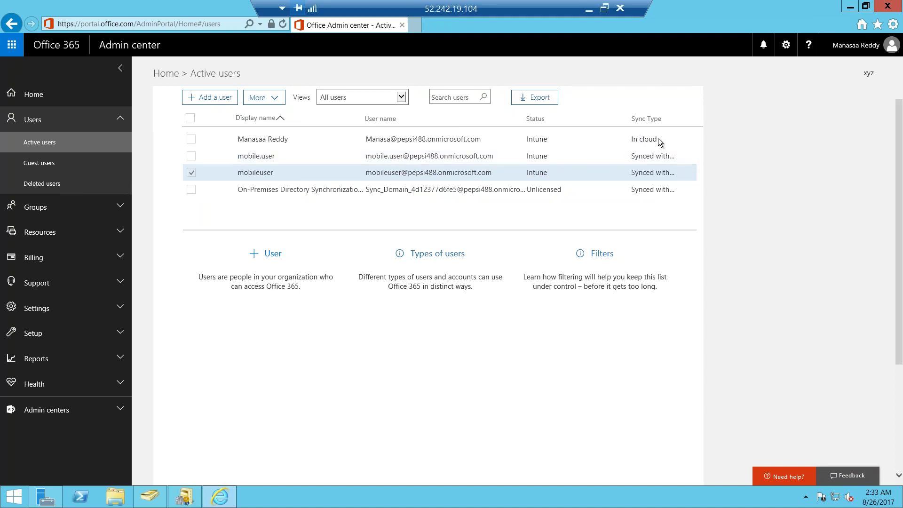
- Review the mobile device management checklist in Notepad, then return to the Domain server's remote session
click(590, 12)
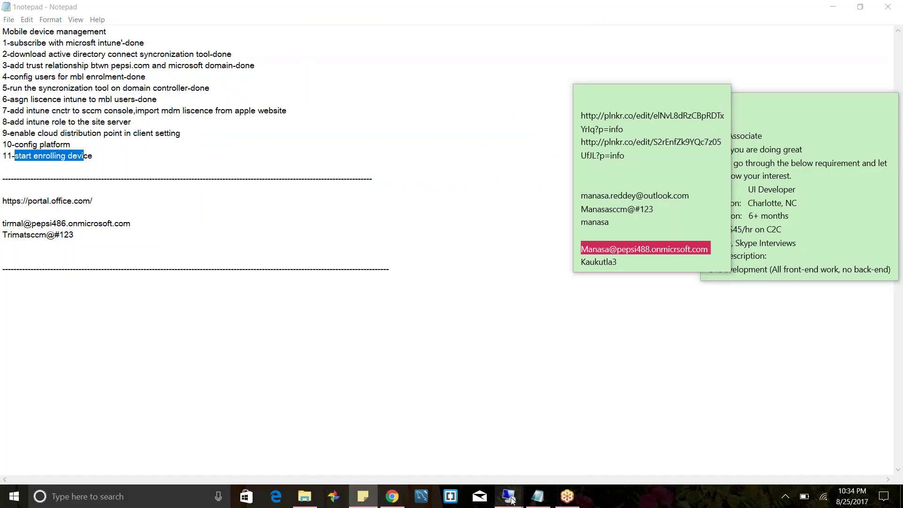
mouse_move(512, 501)
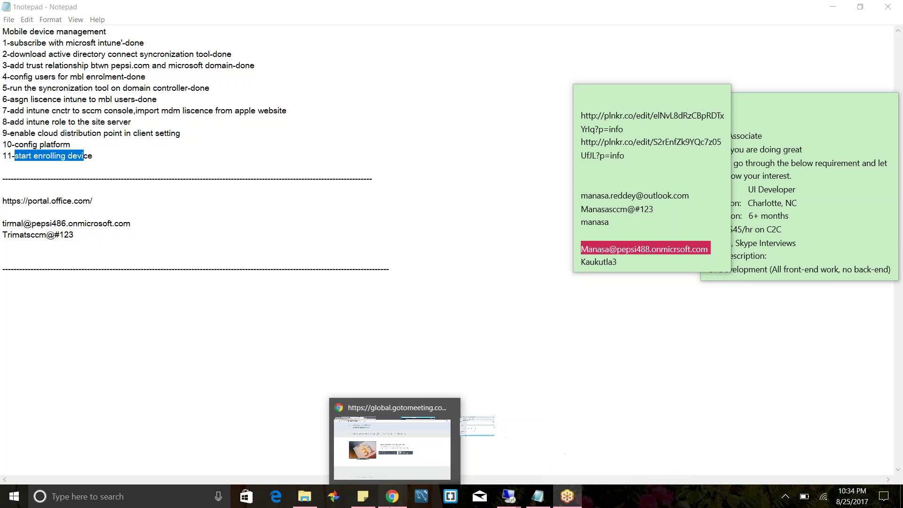
click(390, 506)
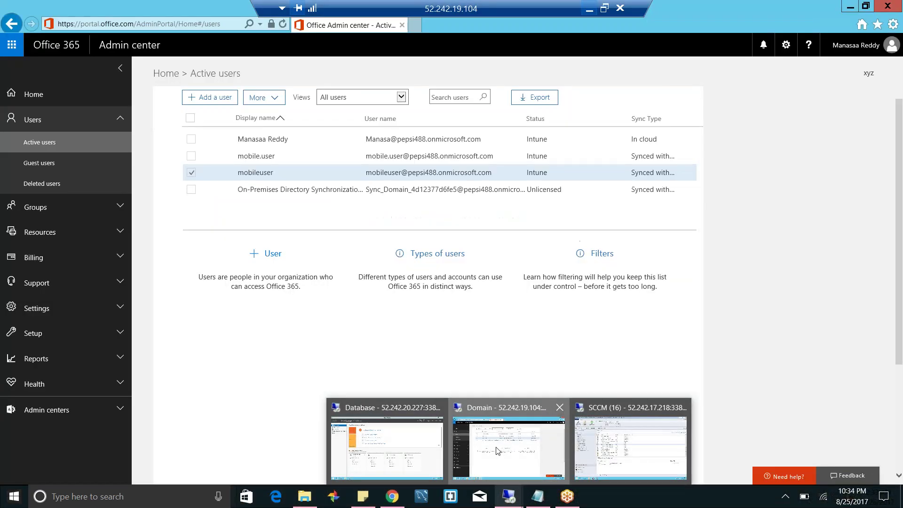
click(498, 450)
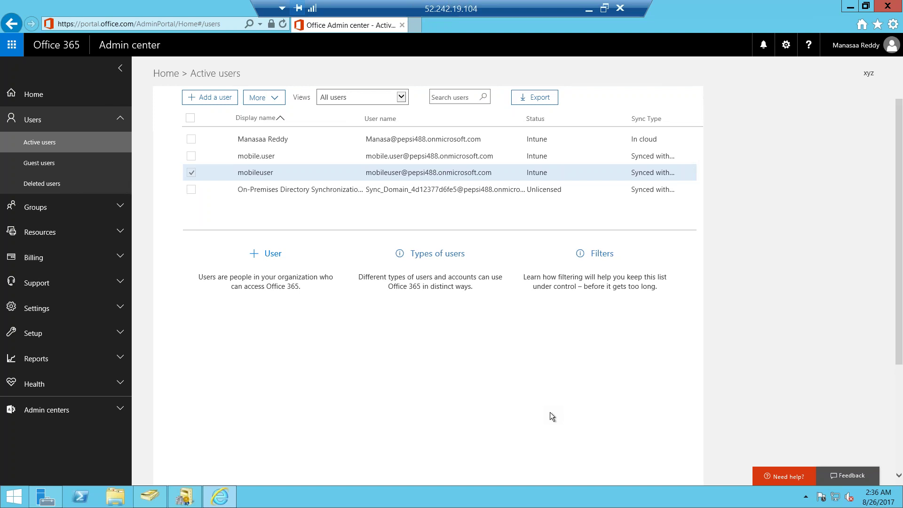
click(587, 8)
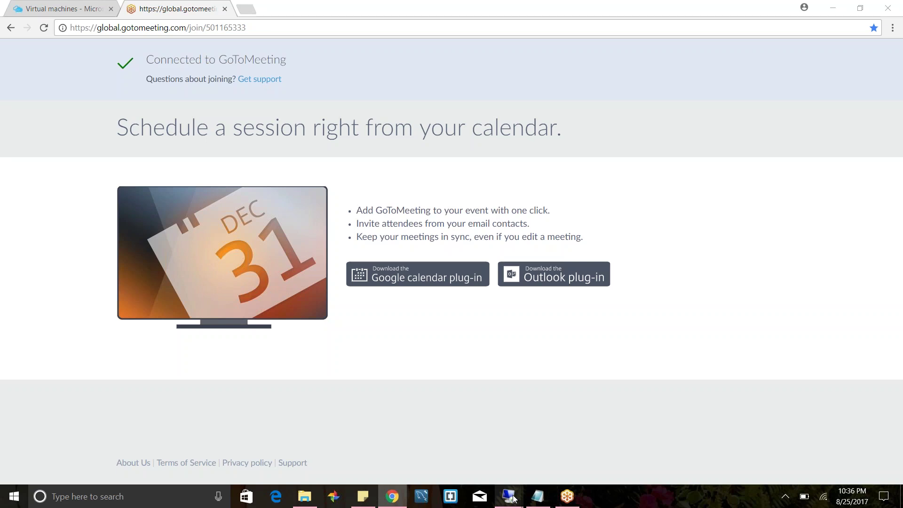
mouse_move(514, 499)
click(631, 442)
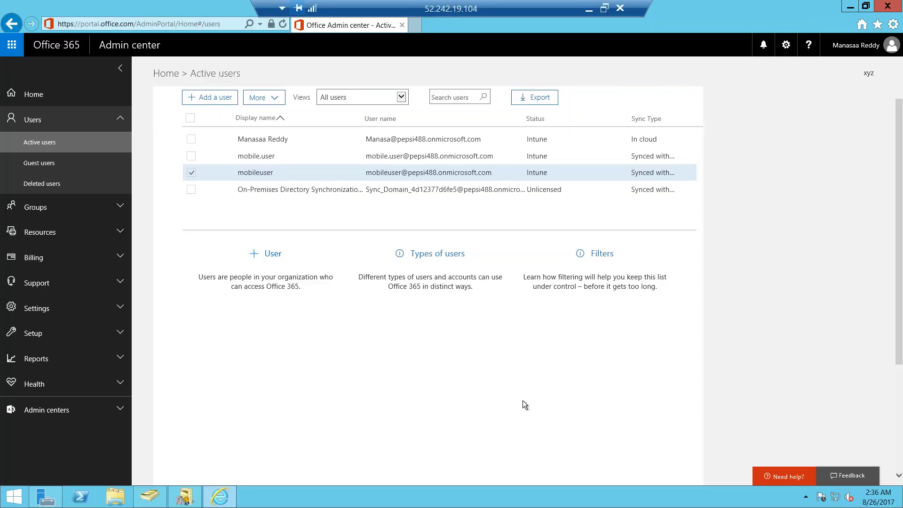
click(848, 12)
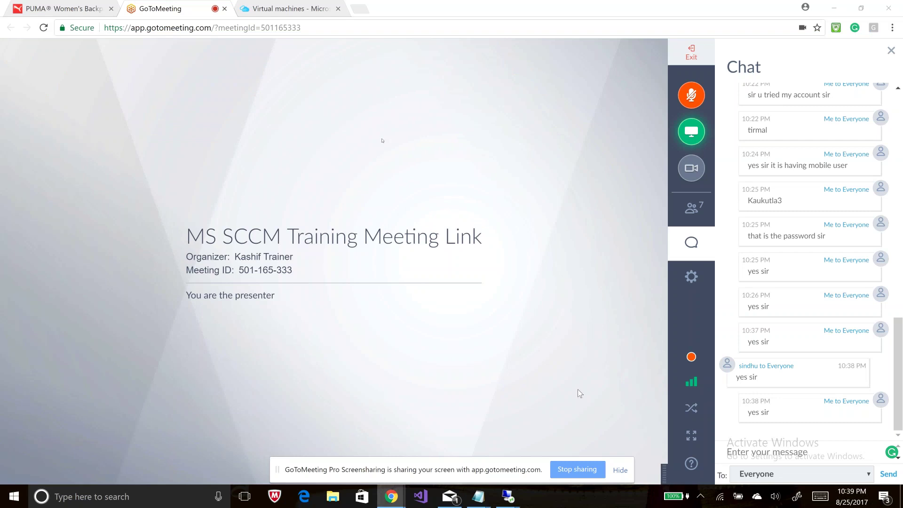
- Switch to the SCCM server's remote session and check the Devices list in Configuration Manager for the enrolled phone
key(alt+Tab)
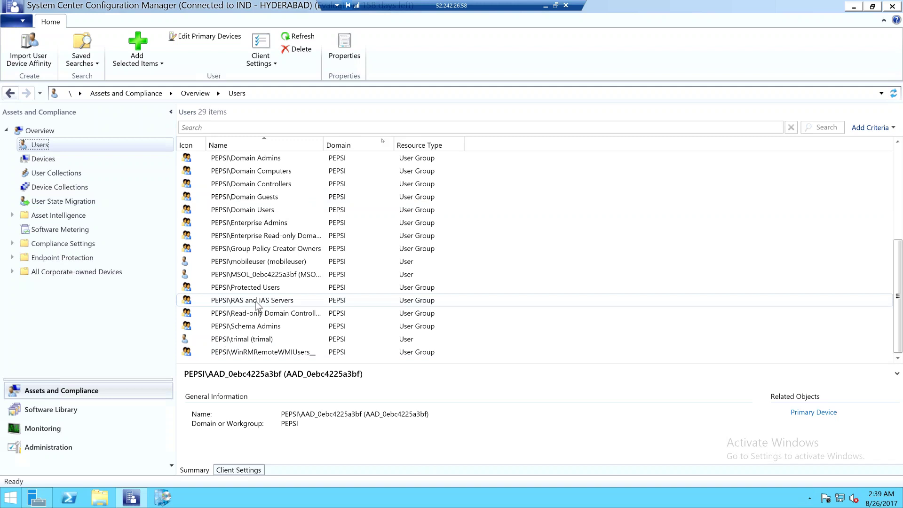
click(43, 159)
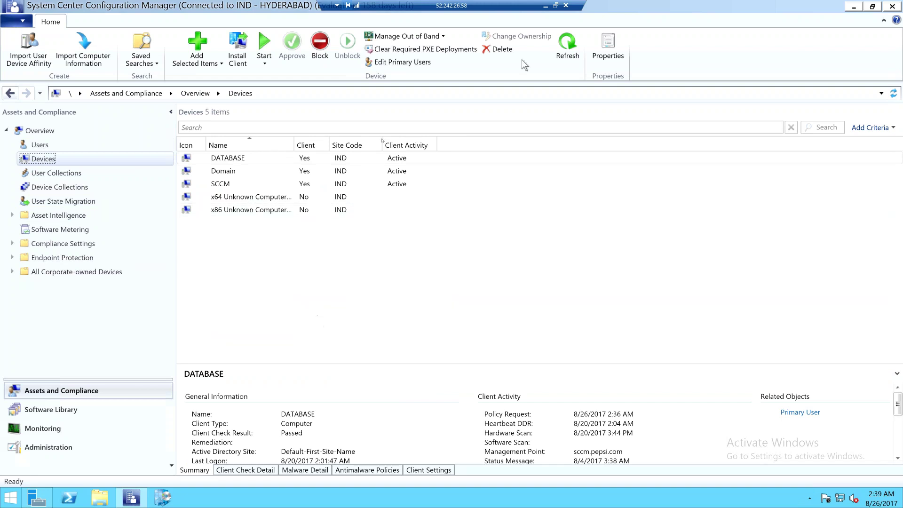
click(546, 7)
click(508, 497)
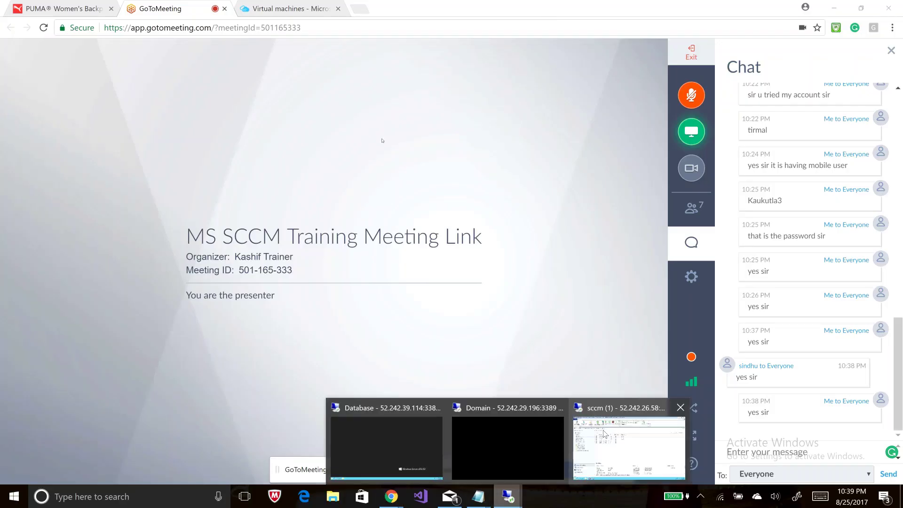
click(629, 447)
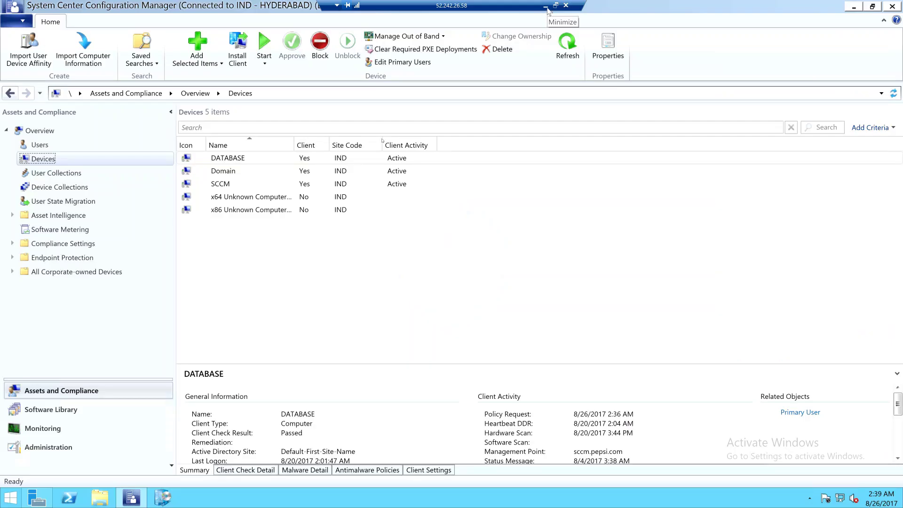
click(546, 8)
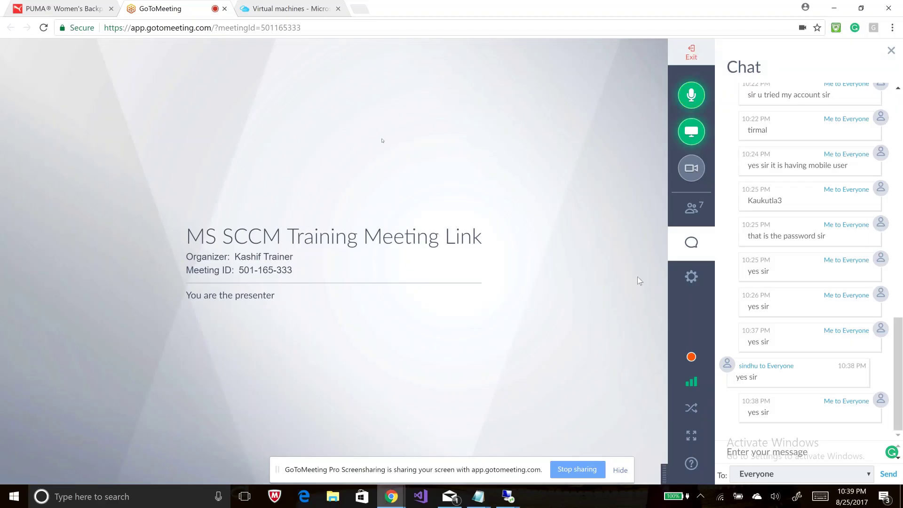
- Return to the SCCM remote session, refresh the Devices list, and check it again after viewing Users
key(alt+Tab)
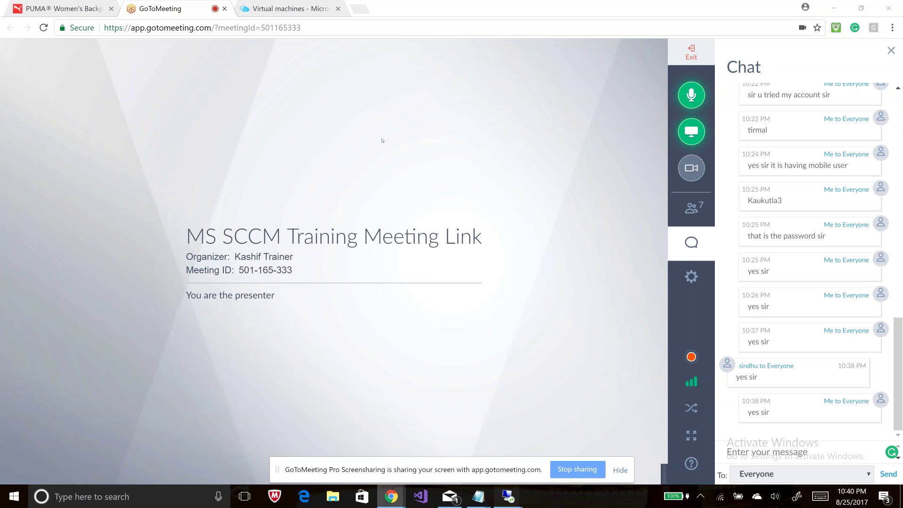
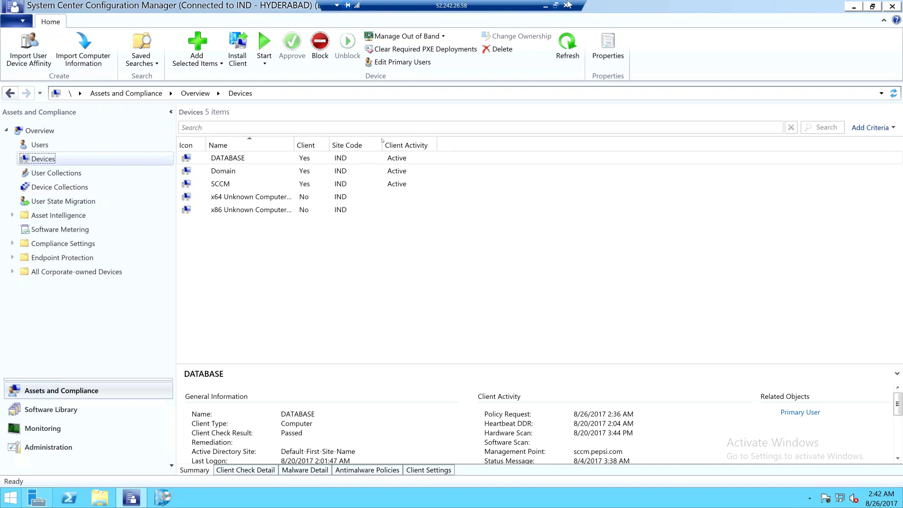
click(567, 52)
click(546, 7)
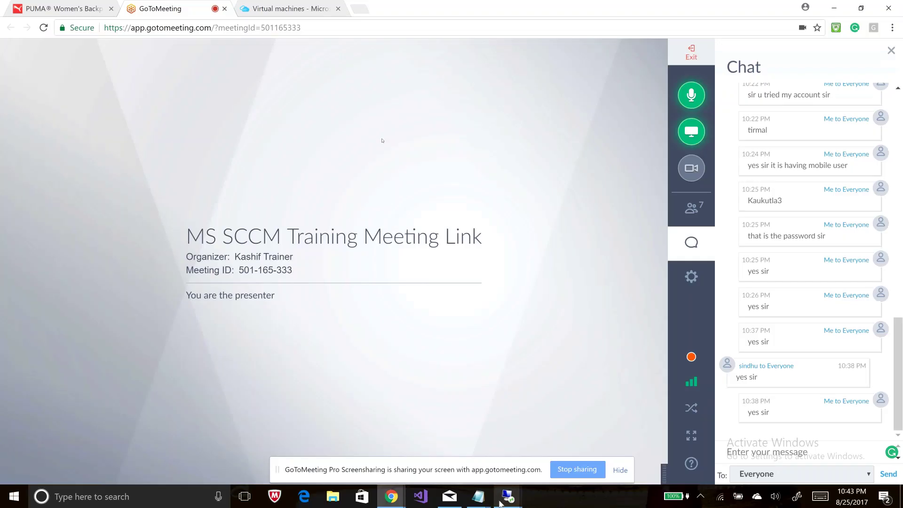
click(500, 503)
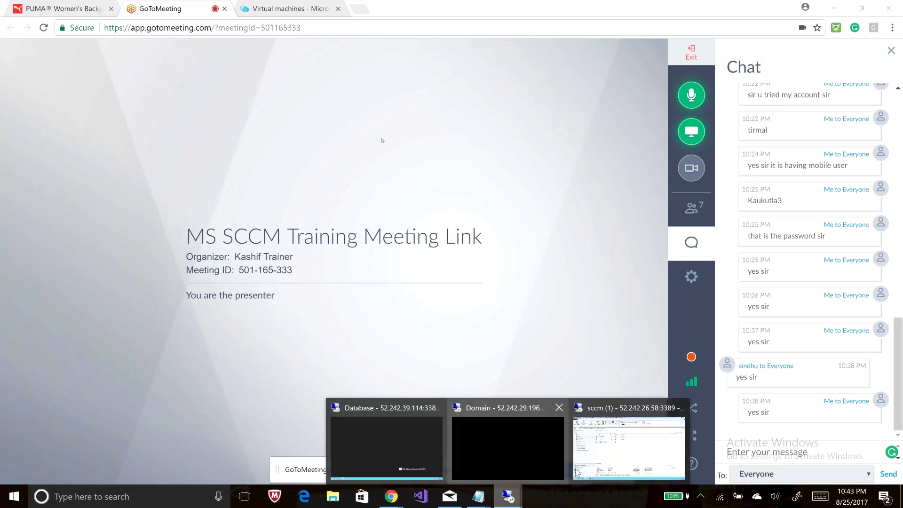
click(576, 473)
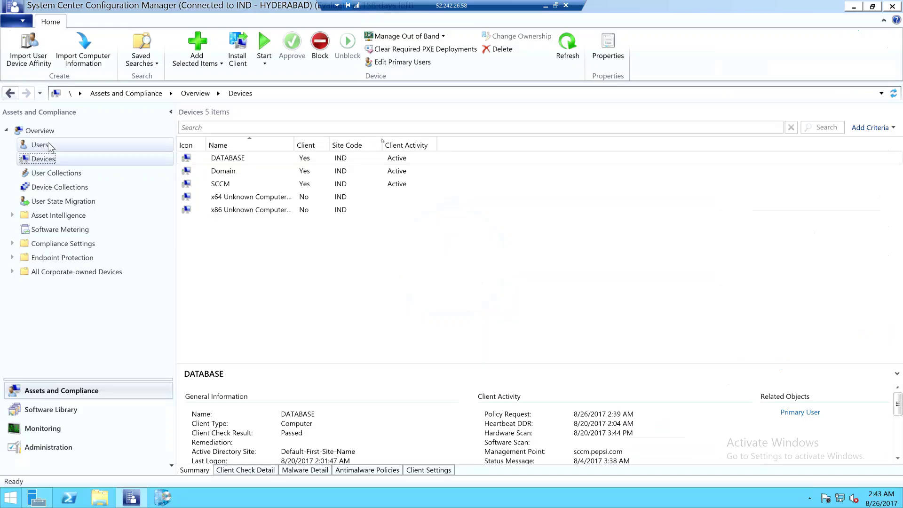
click(40, 145)
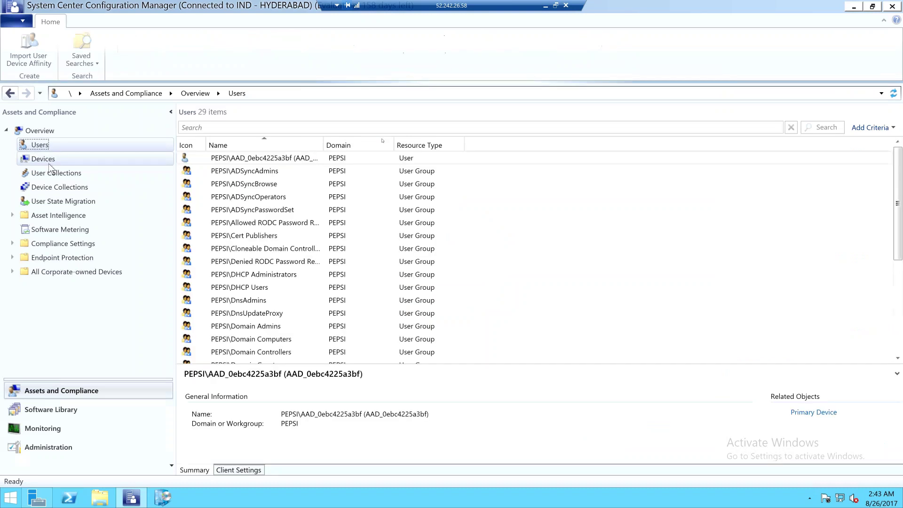
click(43, 159)
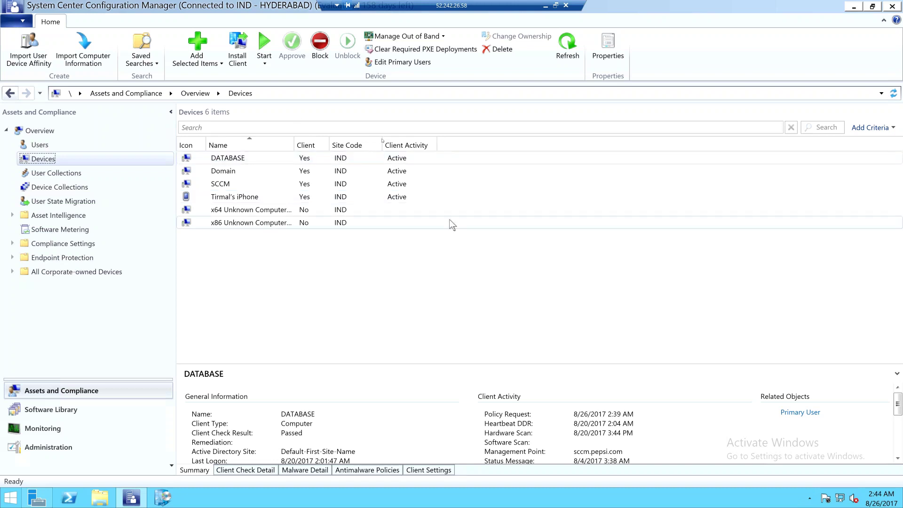
click(545, 8)
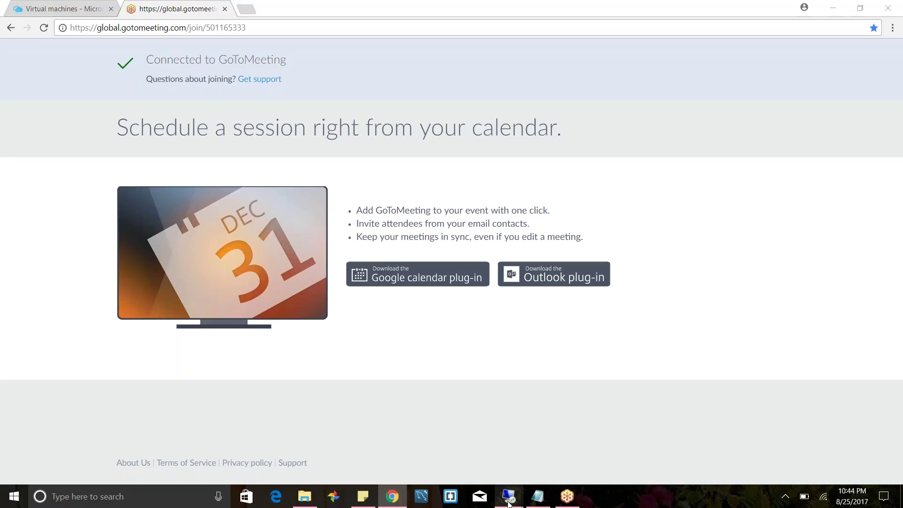
- In the other SCCM server's remote session, widen the Devices list's Name column and refresh the iPhone's entry
mouse_move(508, 500)
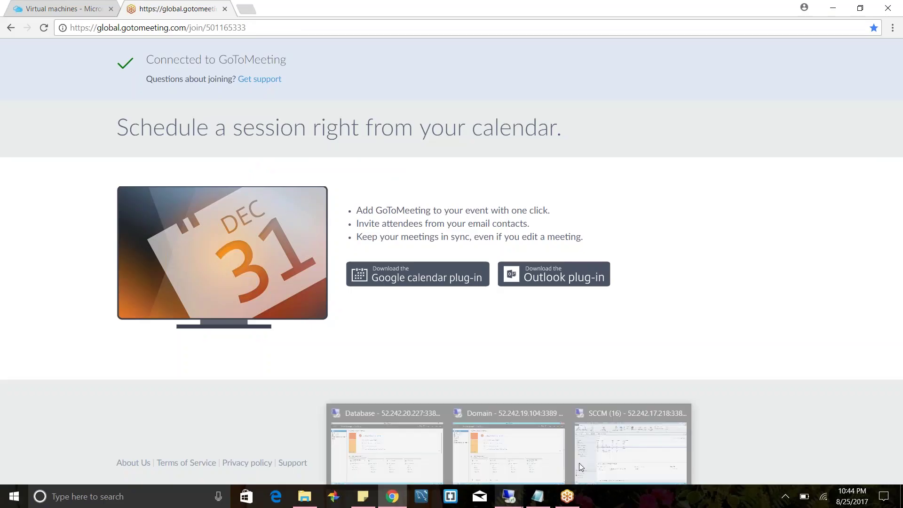
click(579, 463)
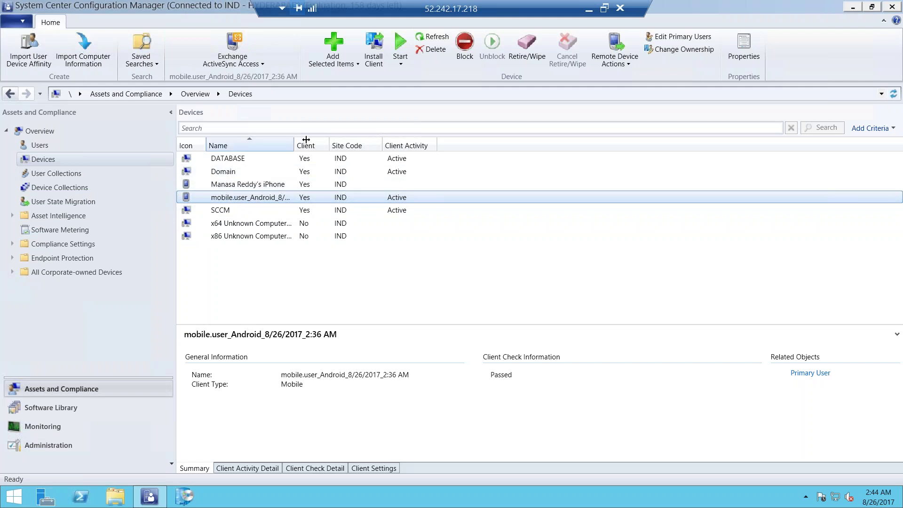
drag(295, 140, 335, 140)
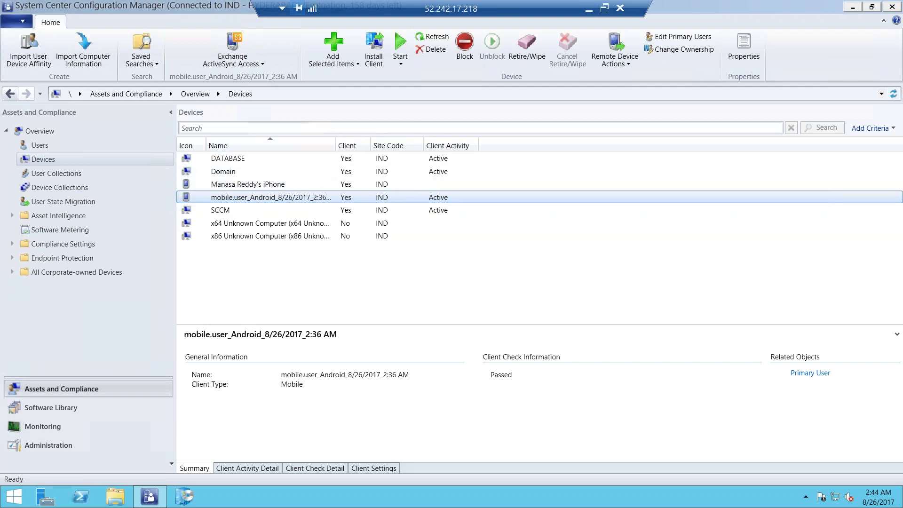
right_click(285, 184)
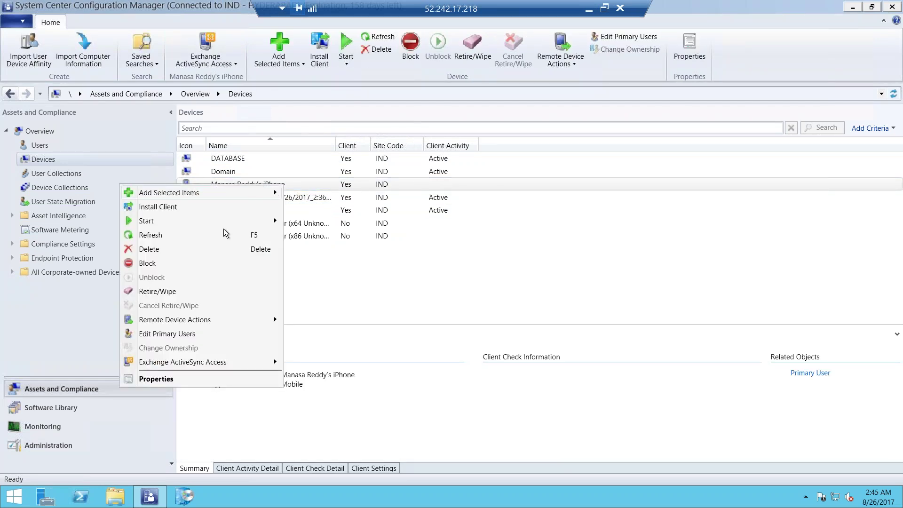
click(160, 235)
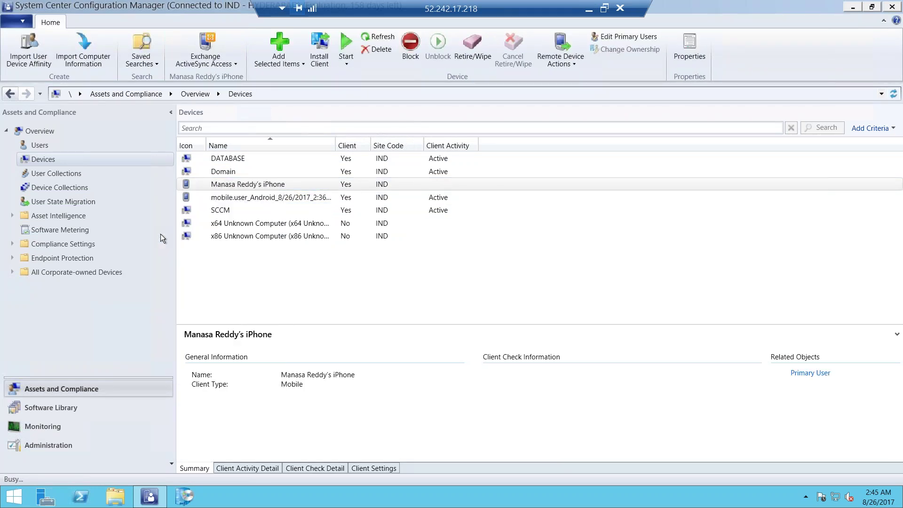
- Examine the management actions available for the enrolled iPhone, including Retire/Wipe and Remote Device Actions, without running any
right_click(310, 187)
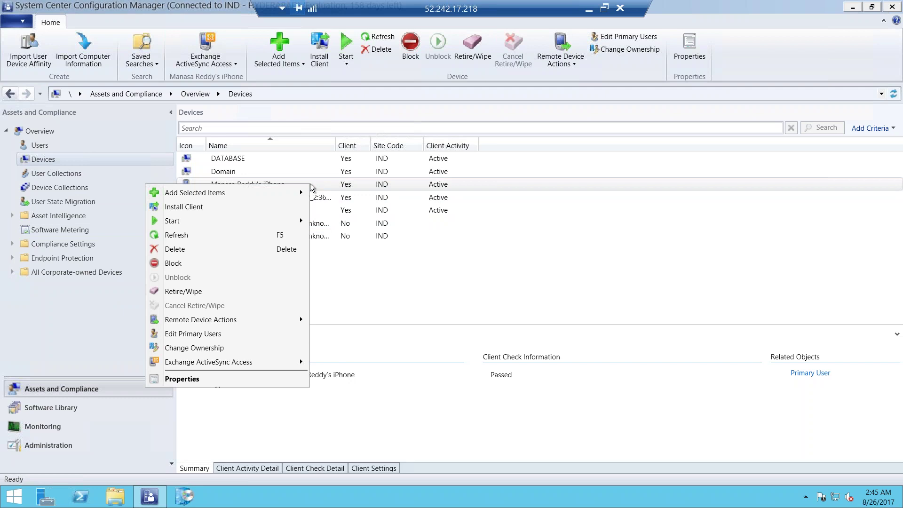
key(Escape)
key(shift+F10)
click(354, 184)
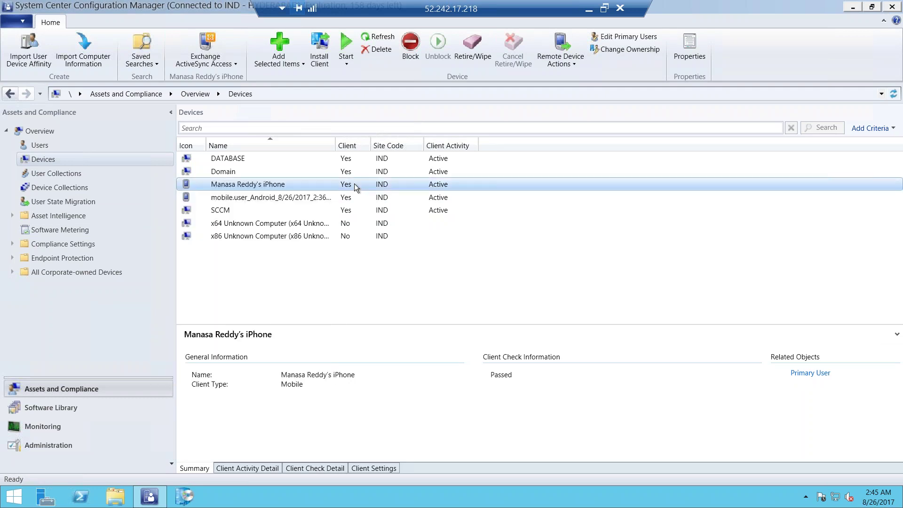
right_click(292, 183)
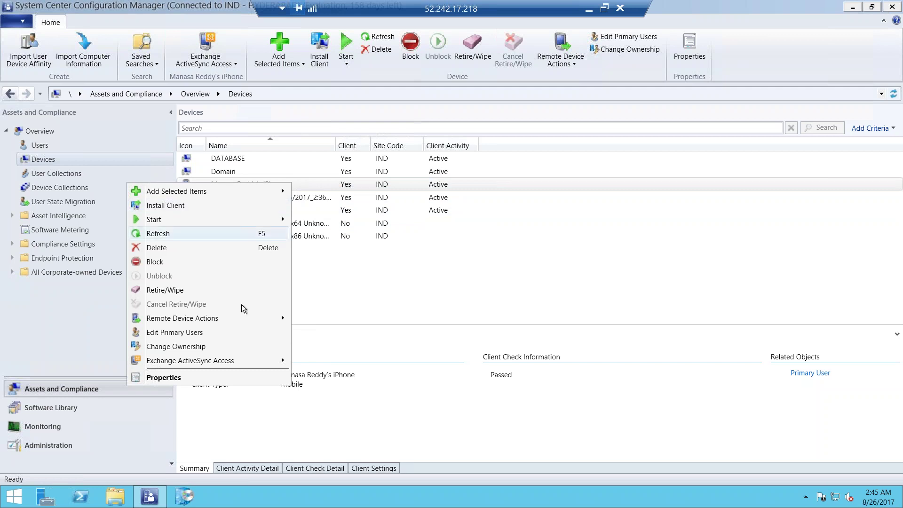
mouse_move(215, 319)
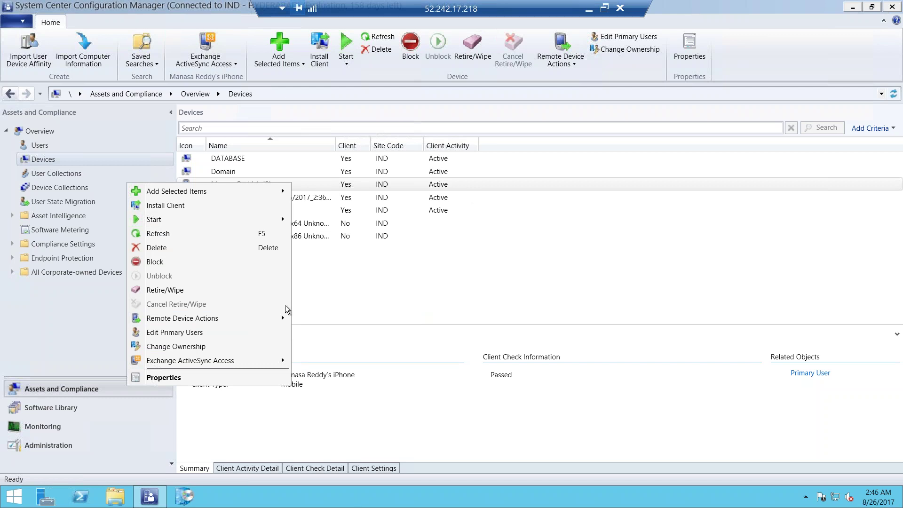
click(340, 184)
- Review the actions offered for the mobile.user_Android device, including Retire/Wipe, Remote Device Actions and Start, without running any
click(289, 200)
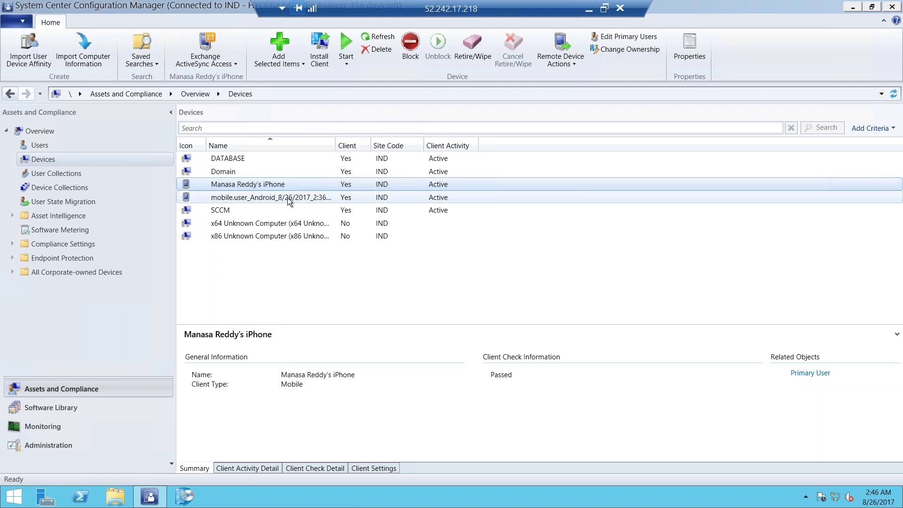
right_click(289, 200)
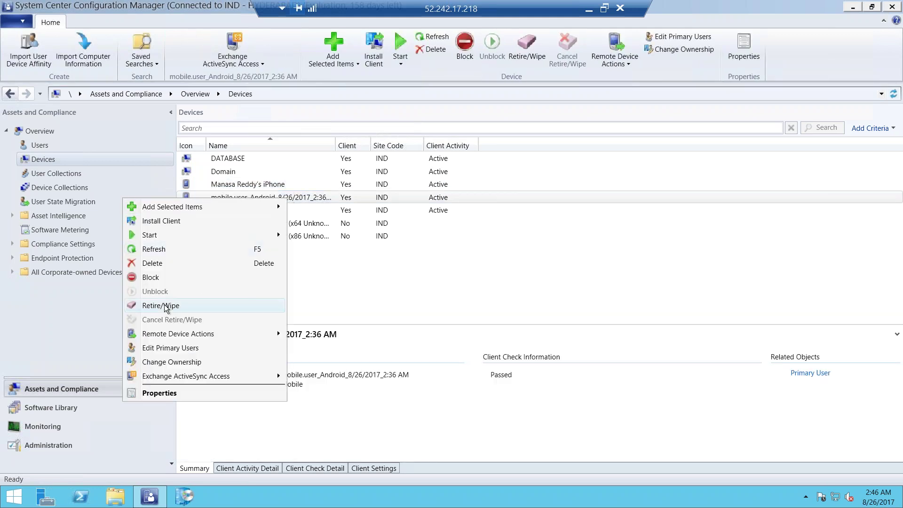
mouse_move(207, 337)
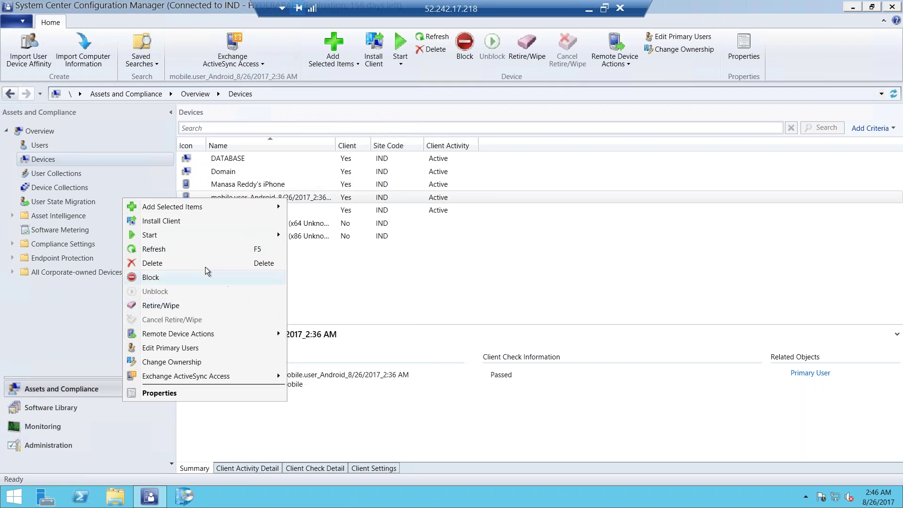
mouse_move(221, 234)
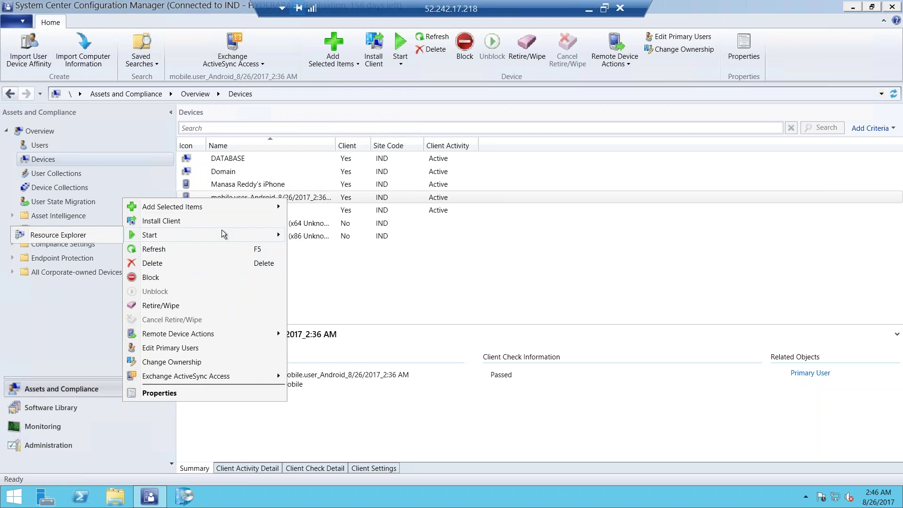
click(368, 198)
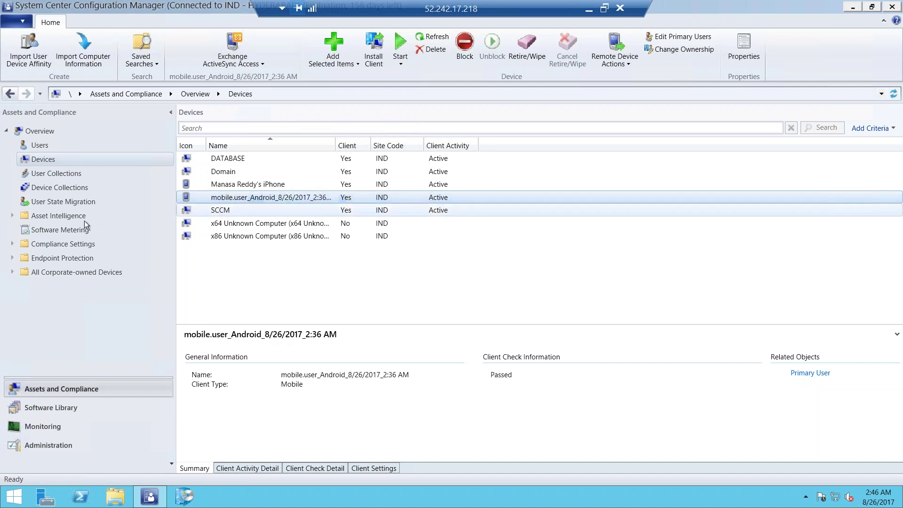
- Start a configuration item under Compliance Settings named Mobile Device Policy, set its type to Mobile device, and proceed to its mobile device settings
click(12, 244)
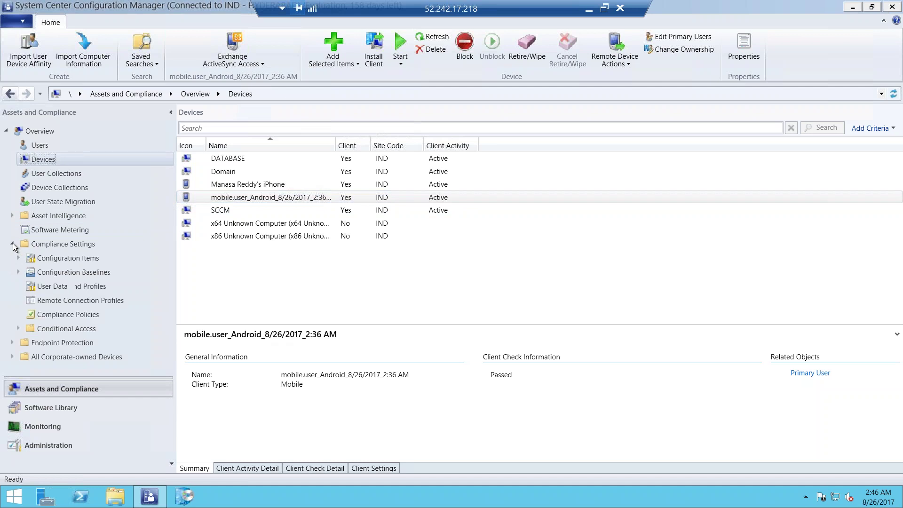
click(76, 259)
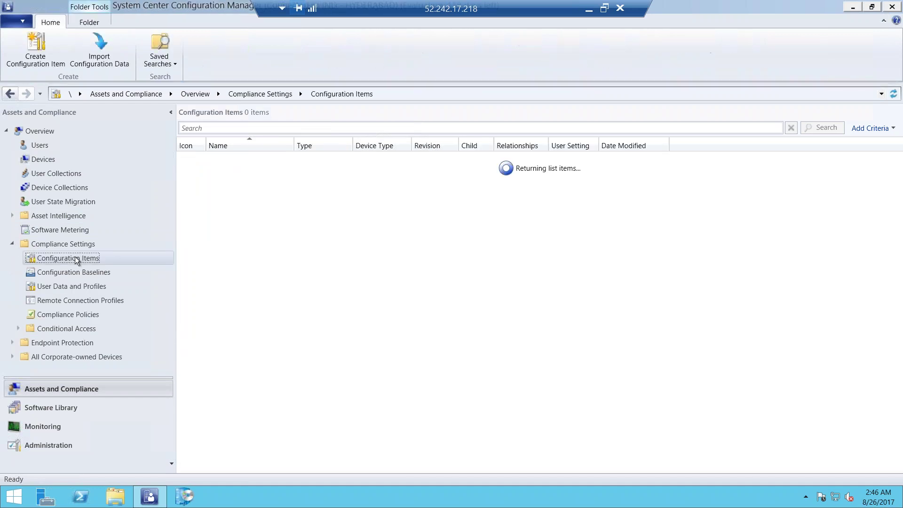
right_click(76, 258)
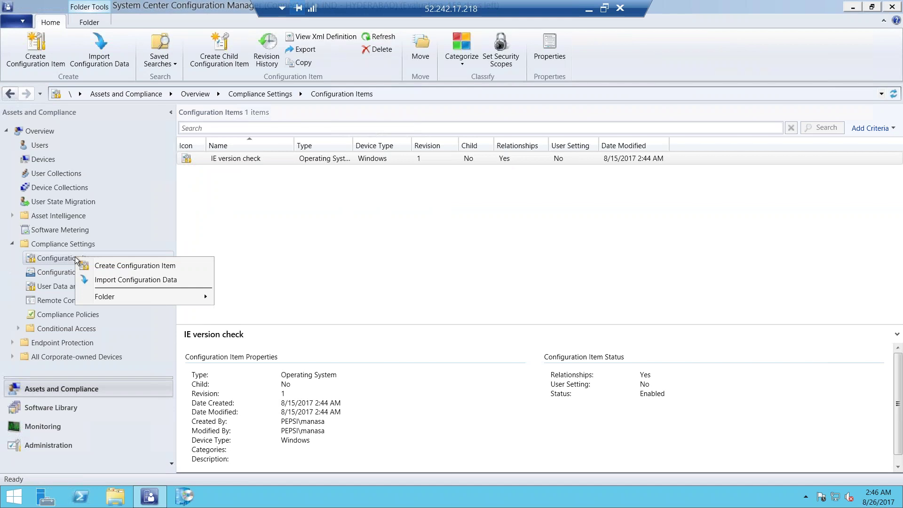
click(113, 266)
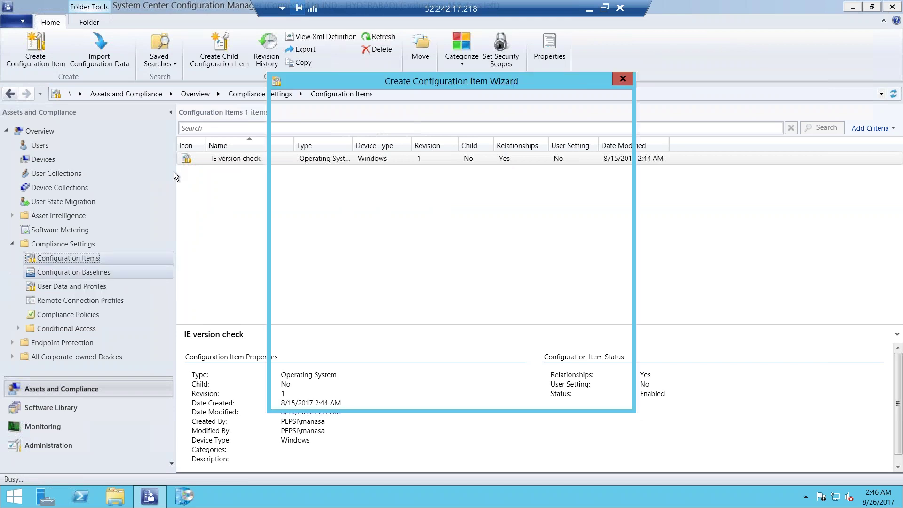
text(Mobile )
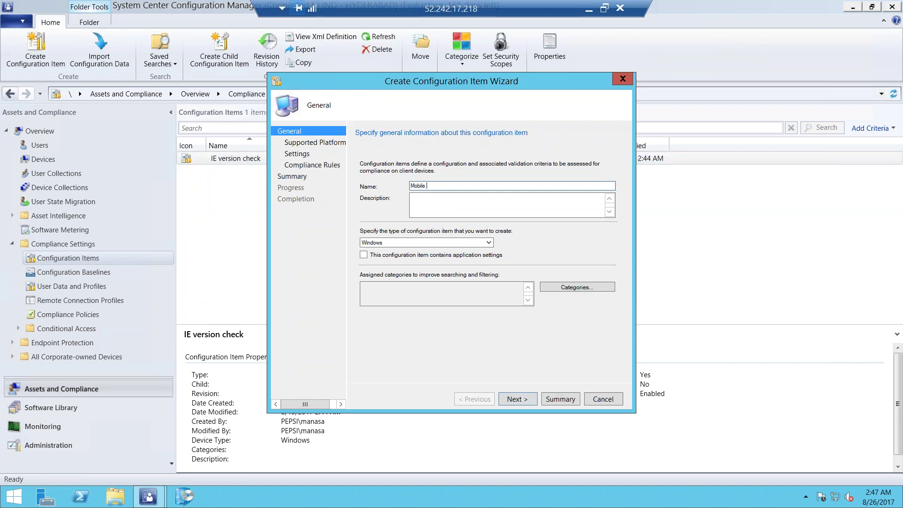
text(Device Policy)
click(393, 242)
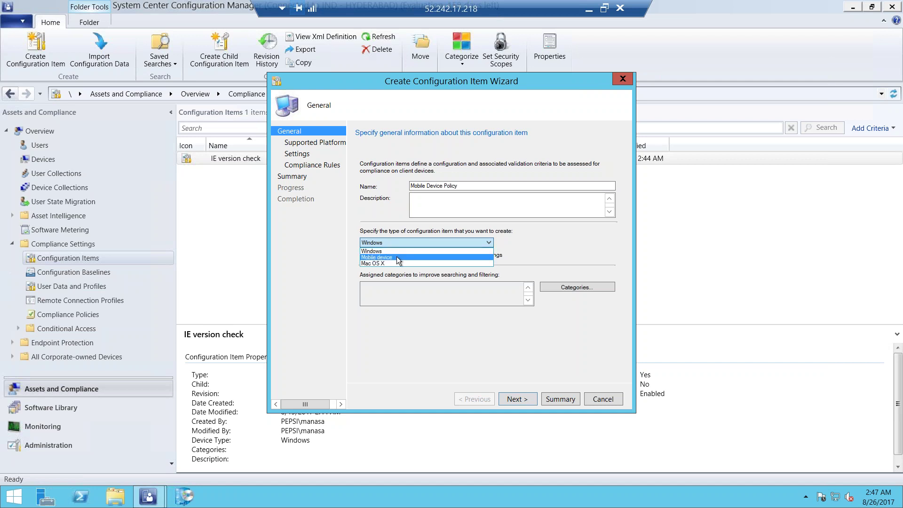
click(396, 257)
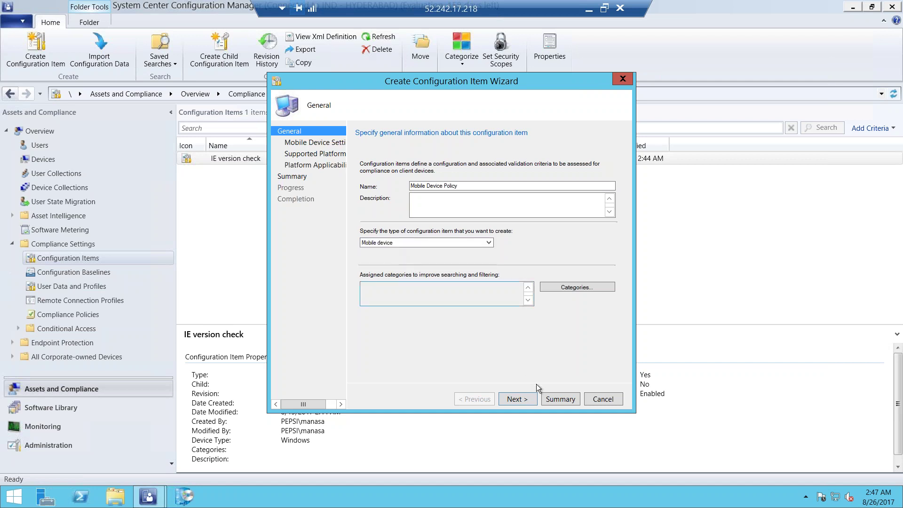
click(521, 402)
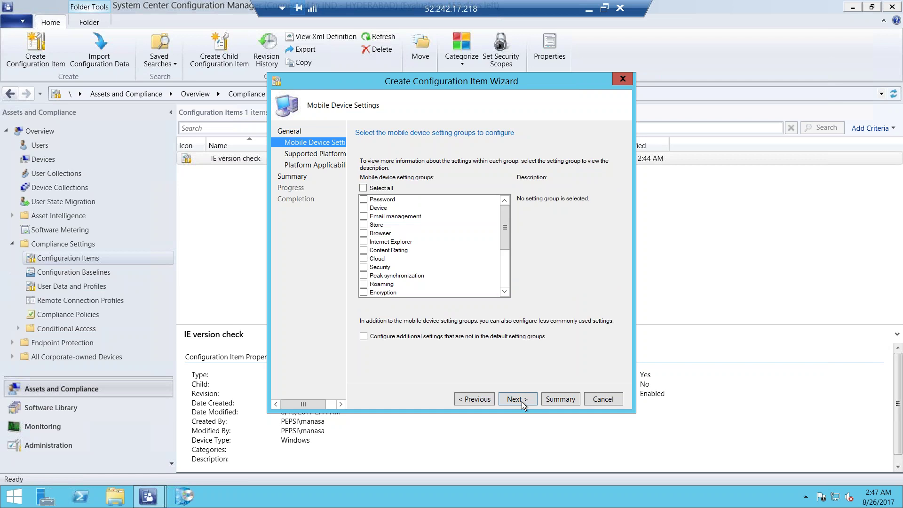
- Select the Password, Device and Security setting groups for the mobile device configuration item and proceed to the password settings
click(366, 200)
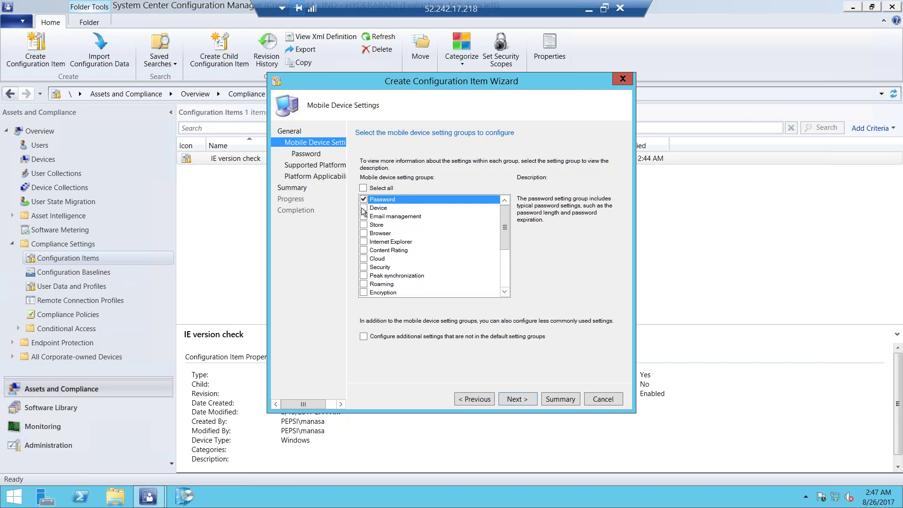
click(363, 208)
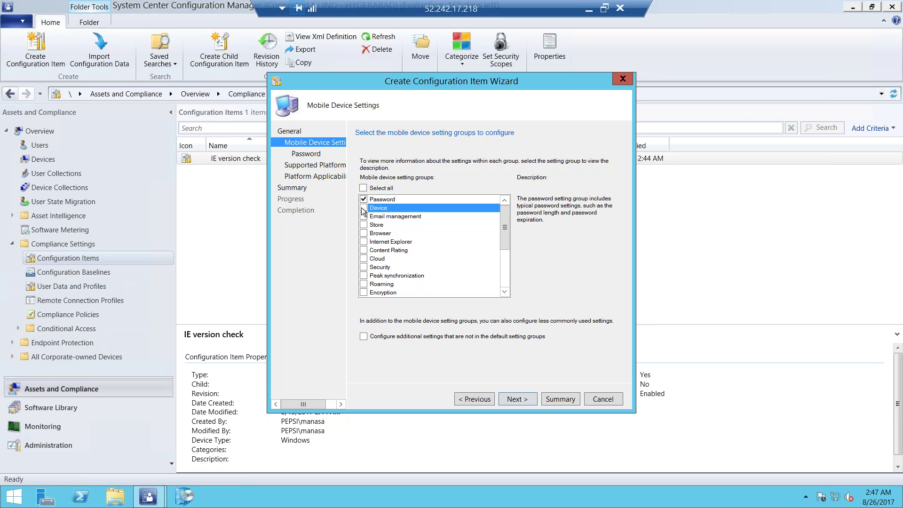
click(364, 268)
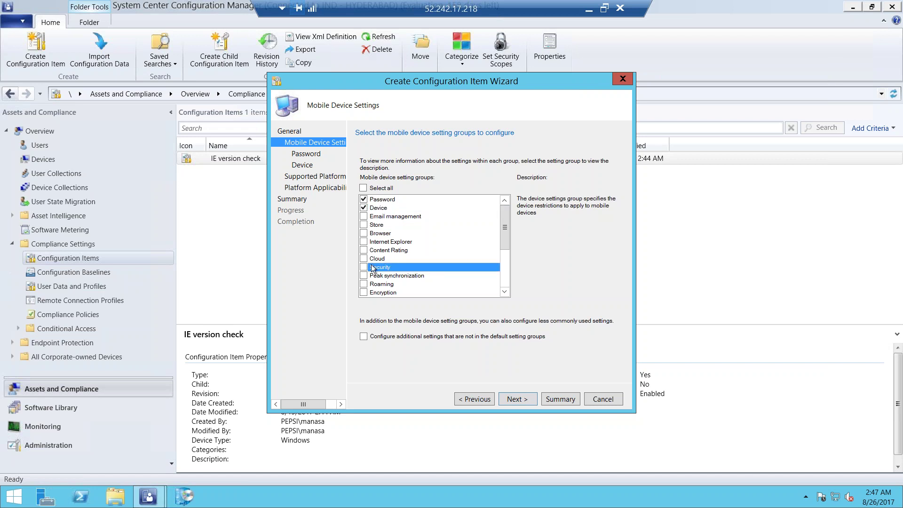
click(364, 267)
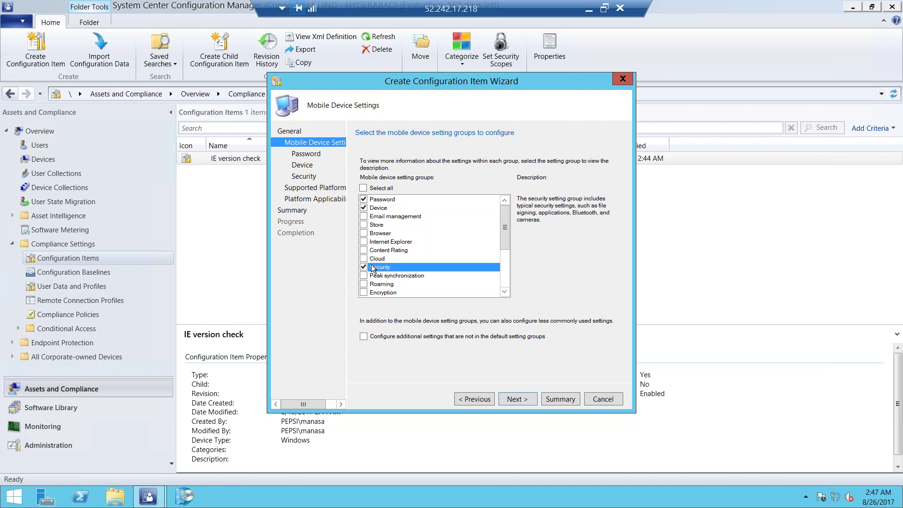
drag(506, 232, 504, 293)
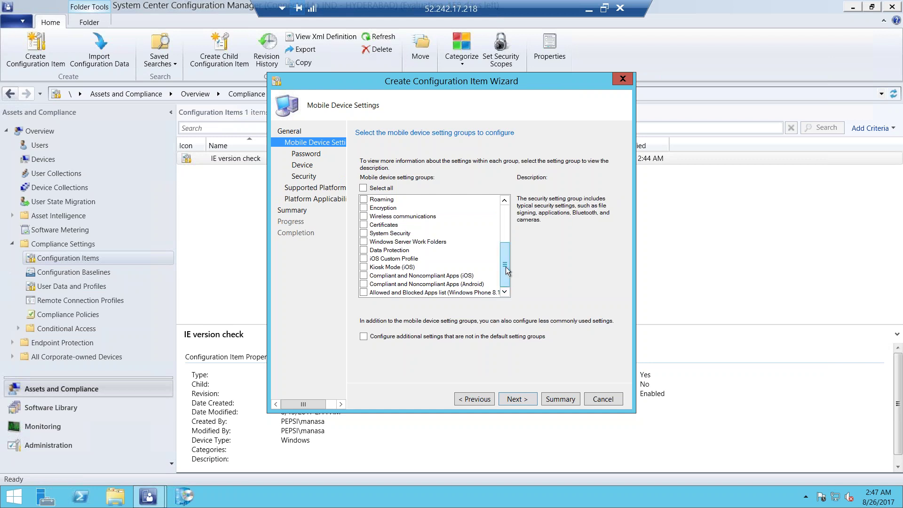
drag(504, 263, 509, 203)
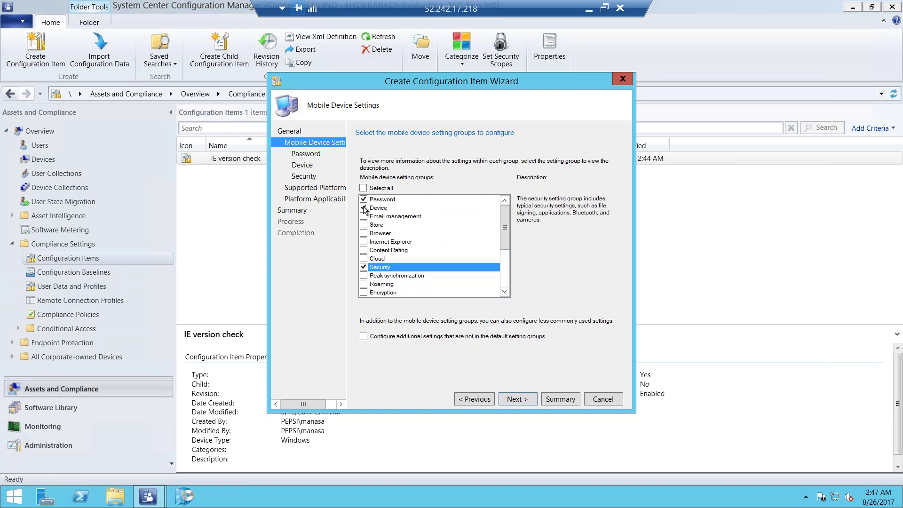
click(523, 399)
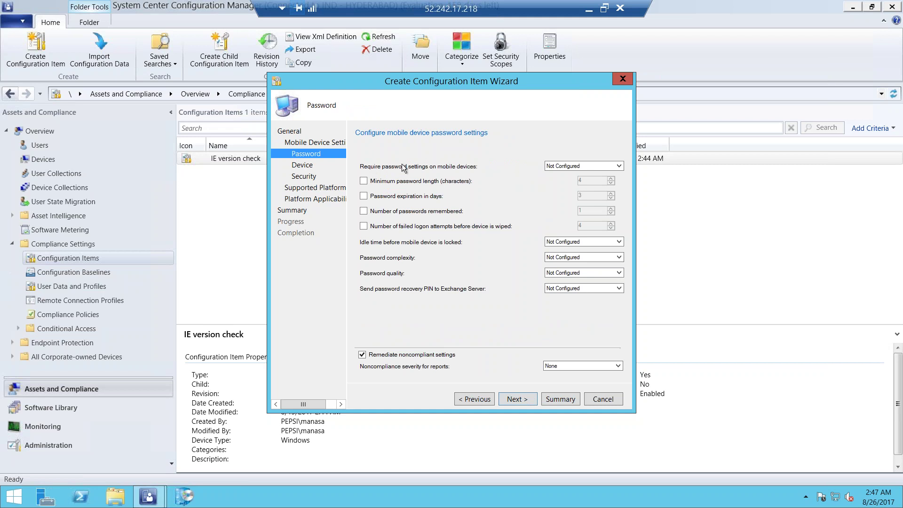
- Make password settings Required on mobile devices, with a minimum length of 8 characters and expiration after 30 days
click(562, 167)
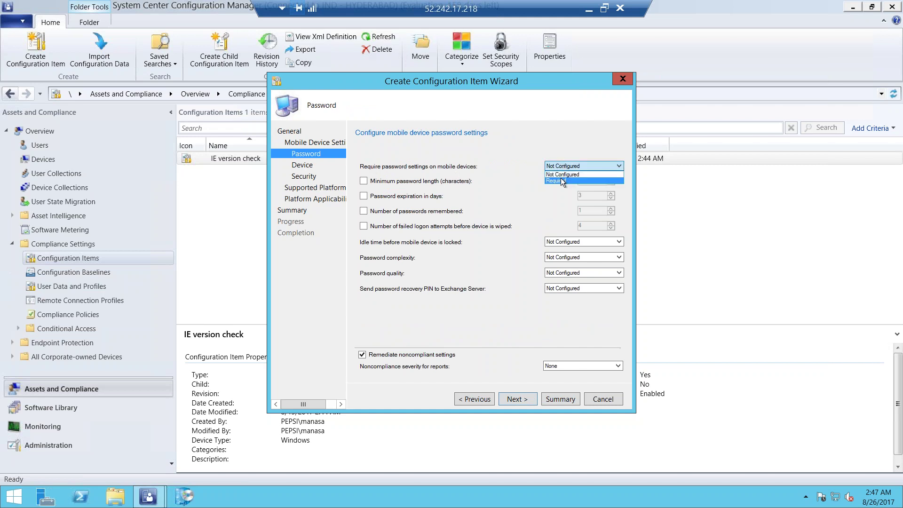
click(560, 179)
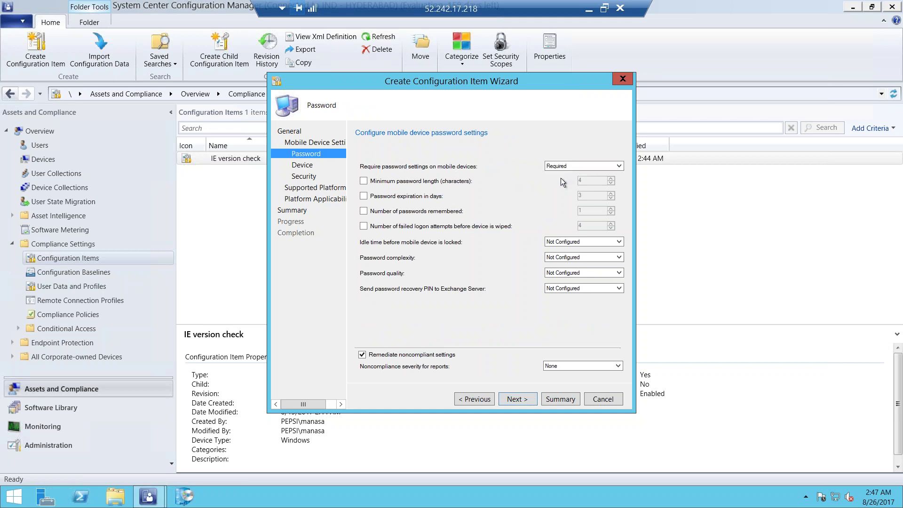
click(363, 181)
text(8)
click(369, 194)
double_click(592, 193)
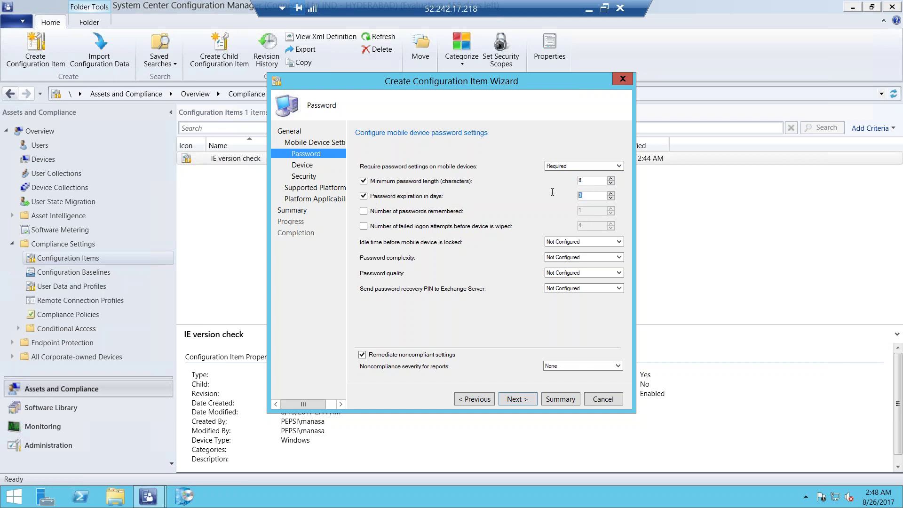
text(30)
- Enable password history with 3 passwords remembered and device wiping after 10 failed logon attempts
click(363, 211)
drag(589, 211, 544, 207)
text(3)
click(363, 226)
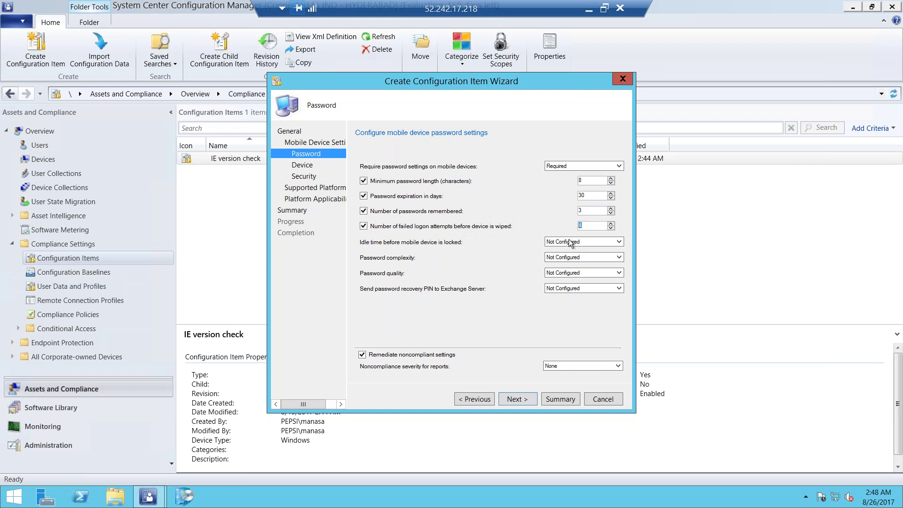
text(10)
- Set the idle lock time to 1 minute, password complexity to Strong and quality to Alphanumeric with symbols, and proceed to the device settings
click(557, 241)
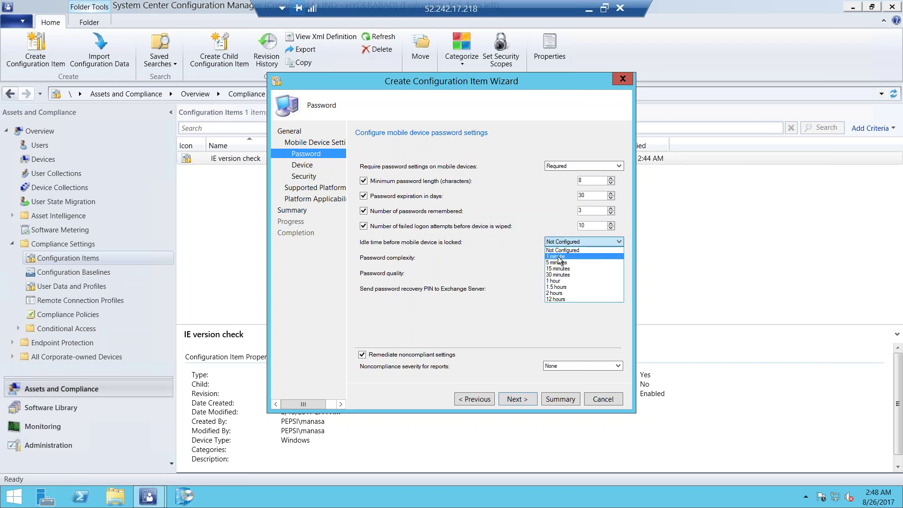
click(558, 257)
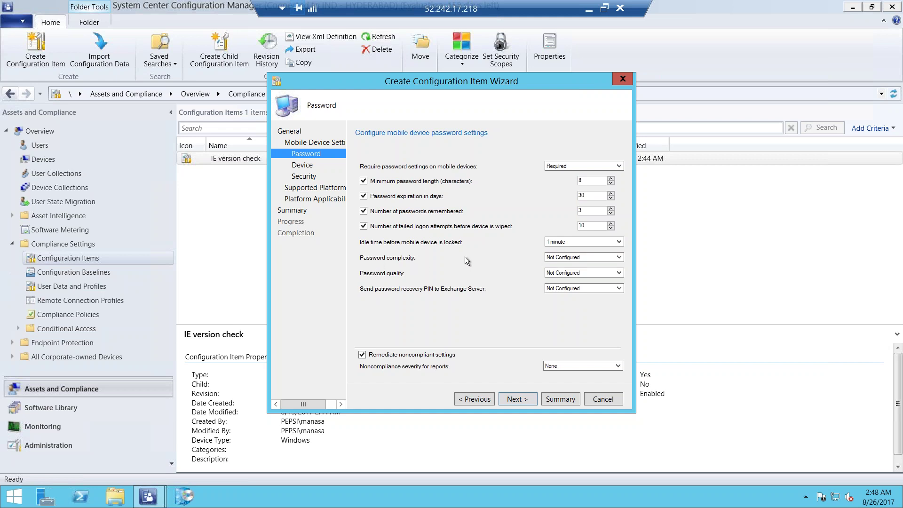
click(565, 257)
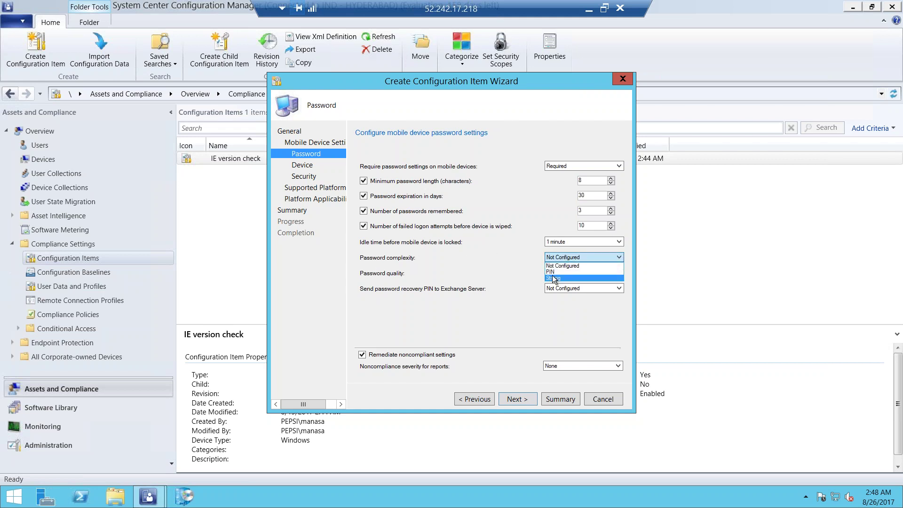
click(558, 277)
click(558, 274)
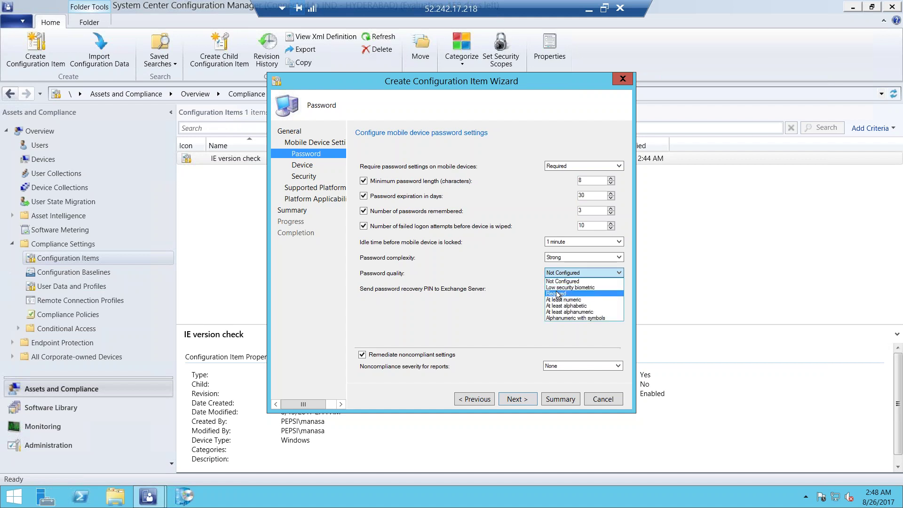
click(564, 317)
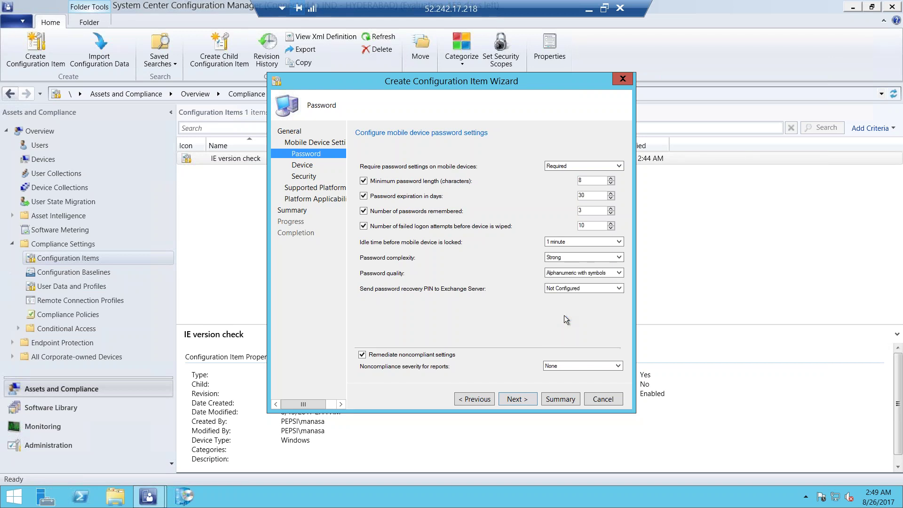
click(571, 287)
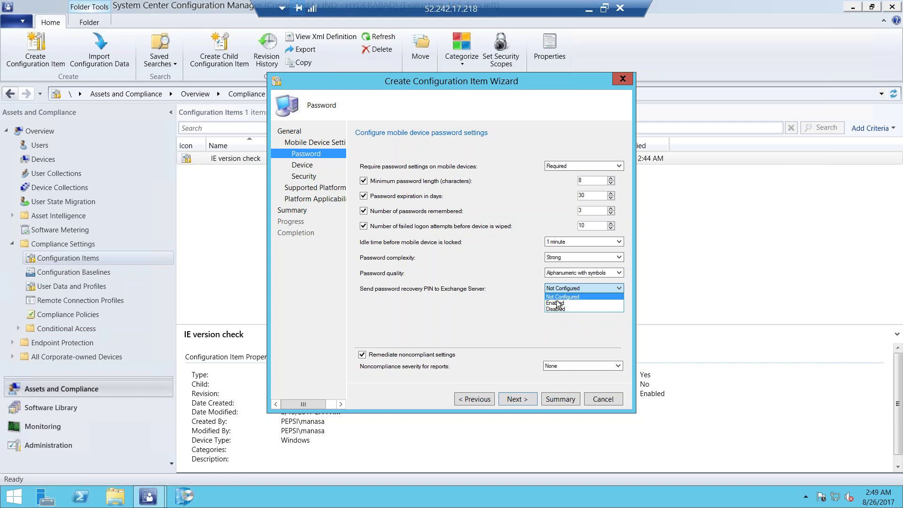
click(514, 299)
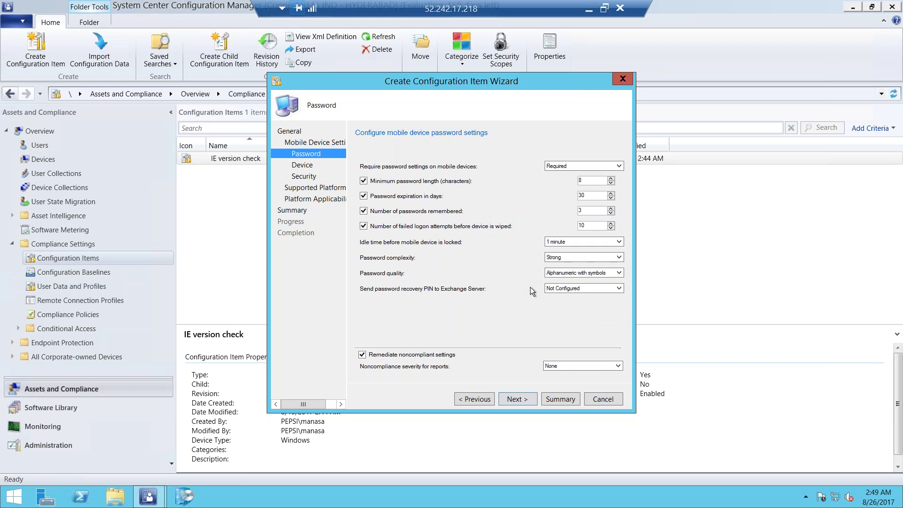
drag(590, 195, 546, 189)
drag(593, 211, 535, 208)
click(505, 403)
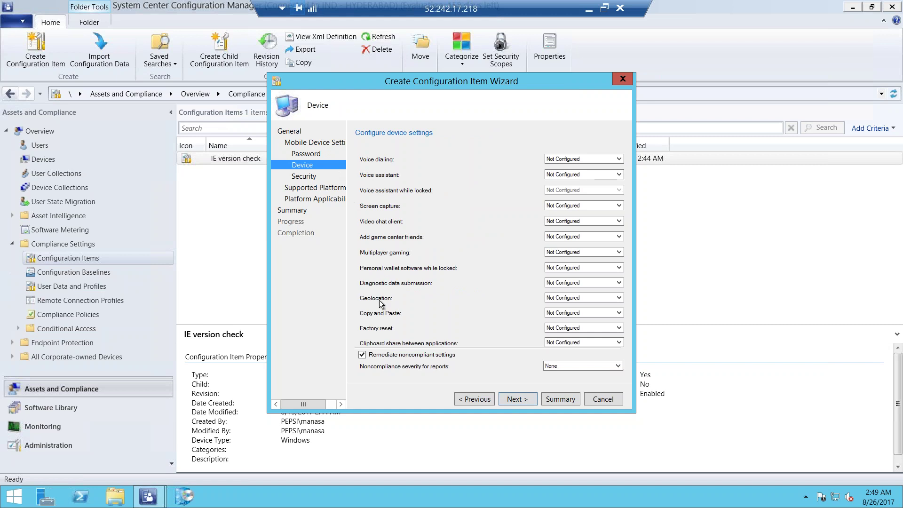
- Set voice dialing to Prohibited, screen capture to Disabled and factory reset to Prohibited, and proceed to the security settings
click(560, 160)
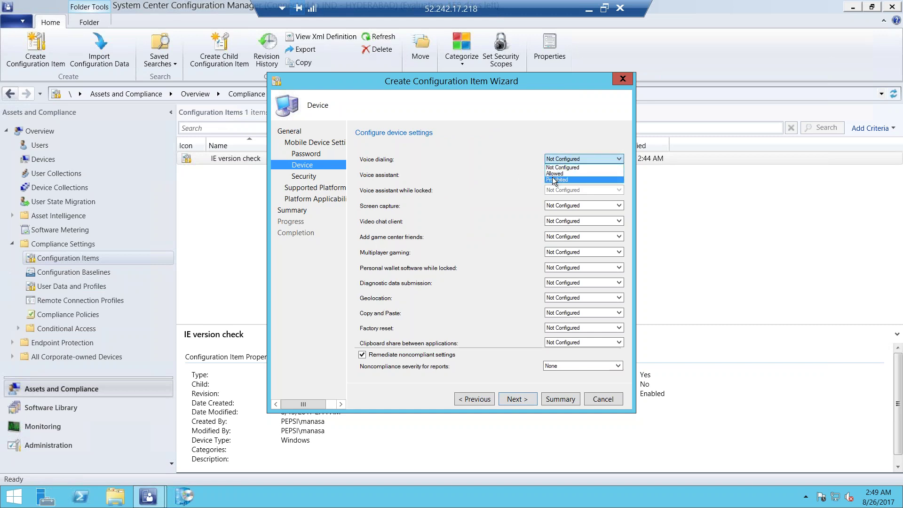
click(552, 180)
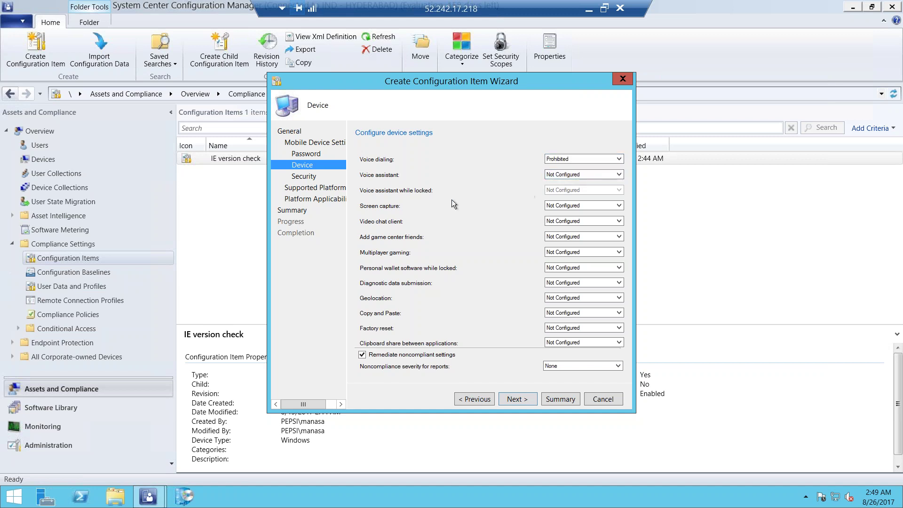
click(557, 207)
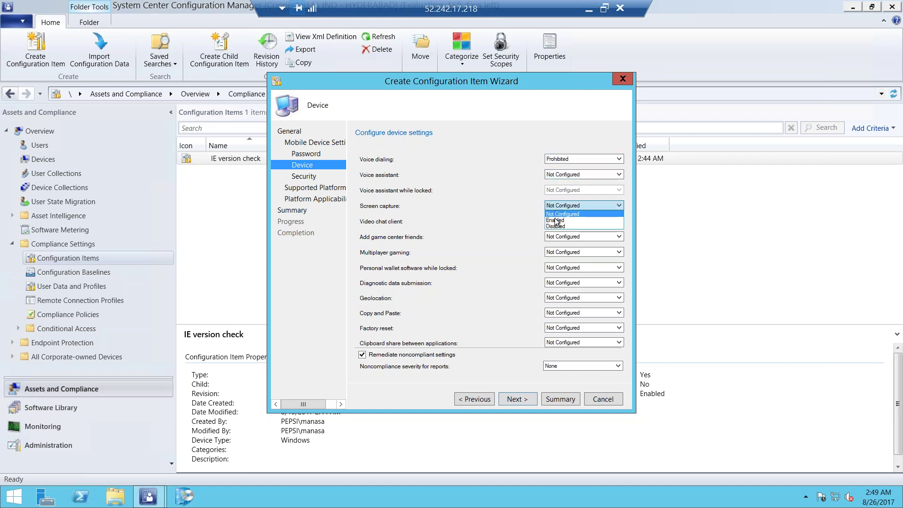
click(555, 227)
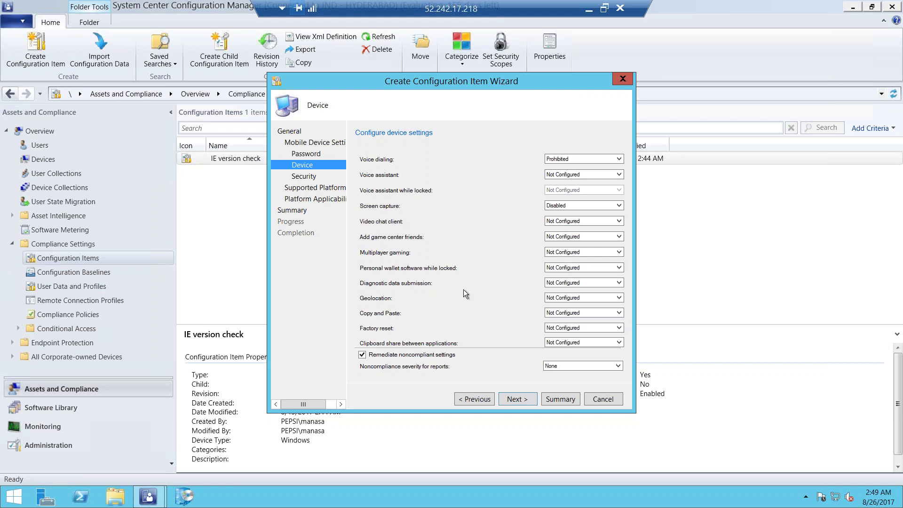
click(564, 328)
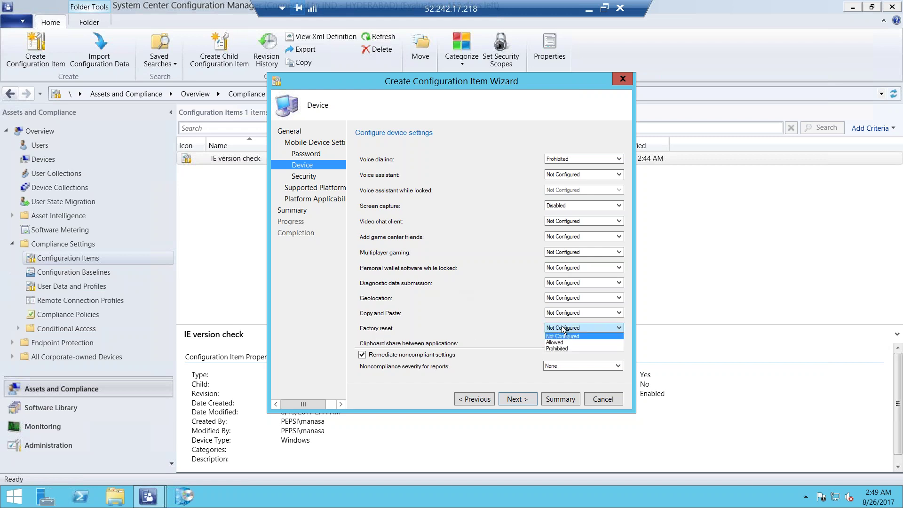
click(563, 349)
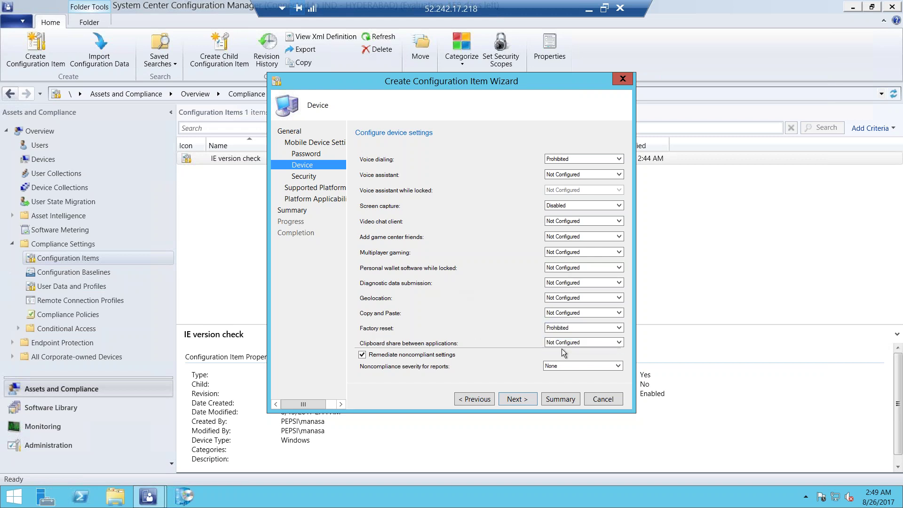
click(518, 400)
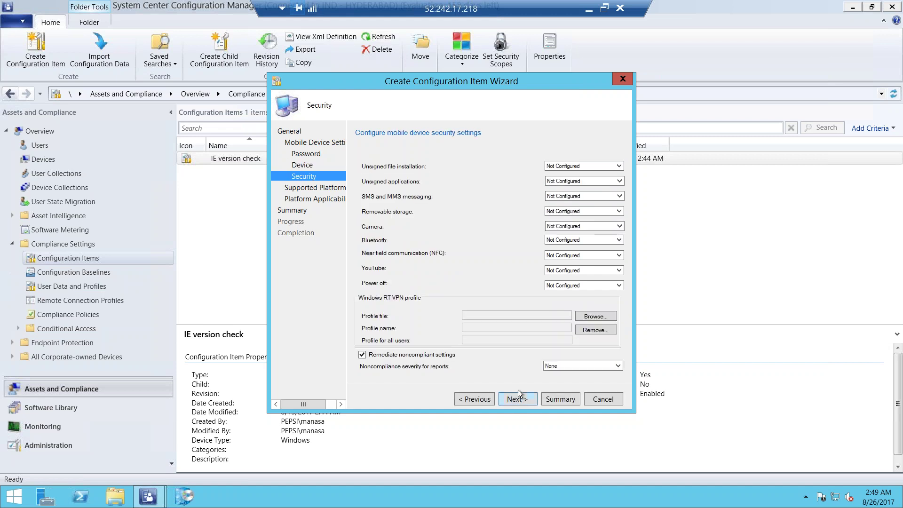
- Set Camera, Bluetooth and YouTube to Prohibited in the security settings and proceed to the supported platforms
click(562, 226)
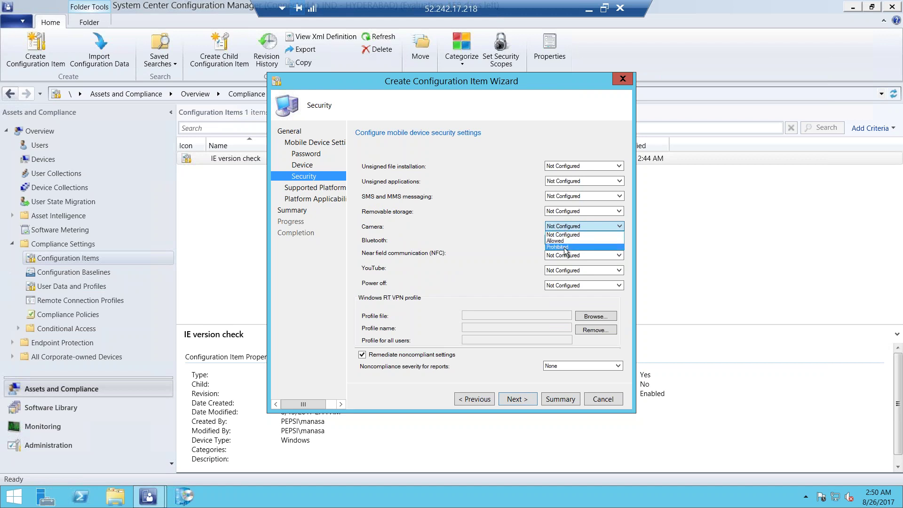
click(558, 247)
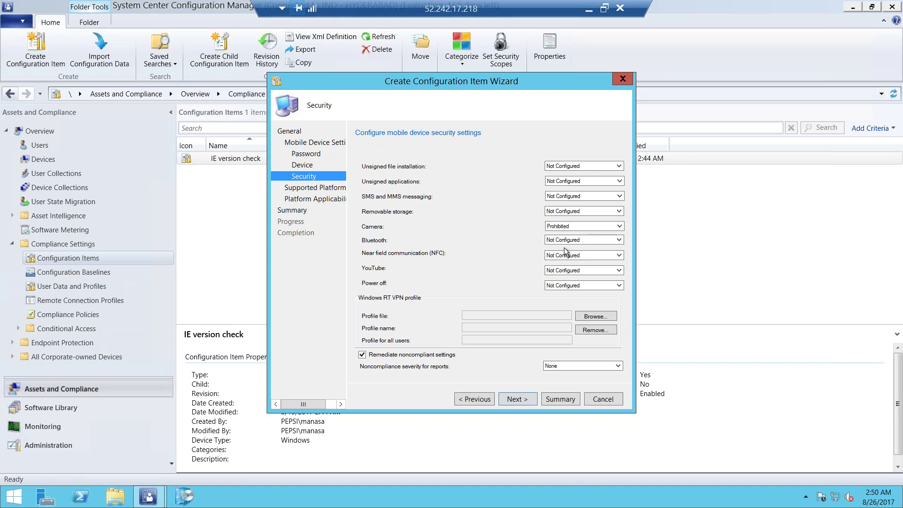
click(569, 239)
click(557, 260)
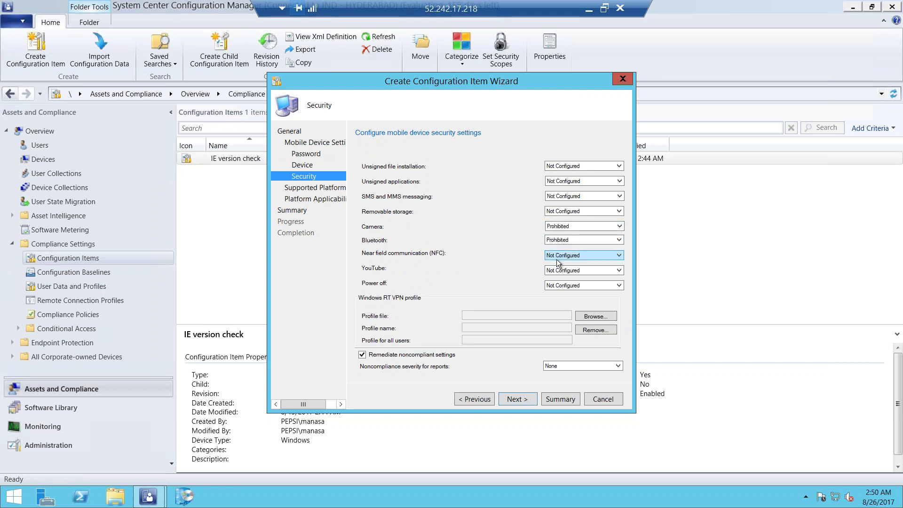
click(557, 270)
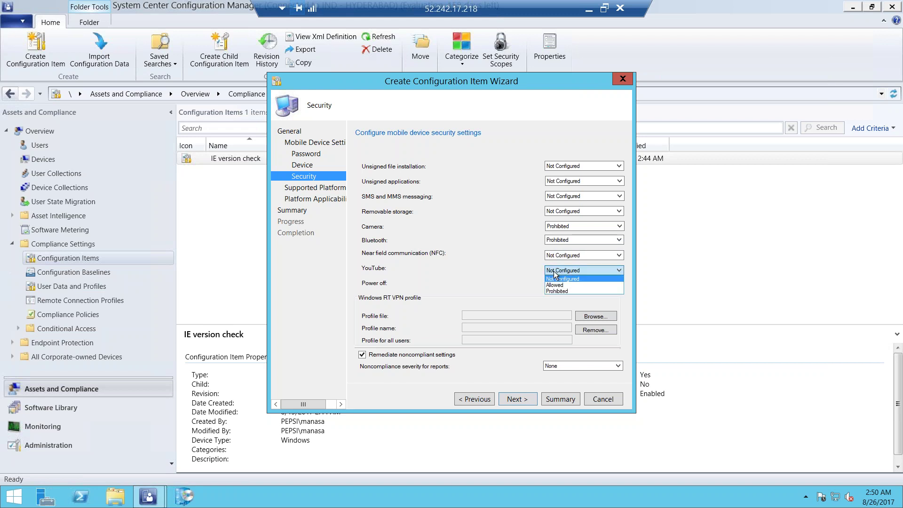
click(553, 292)
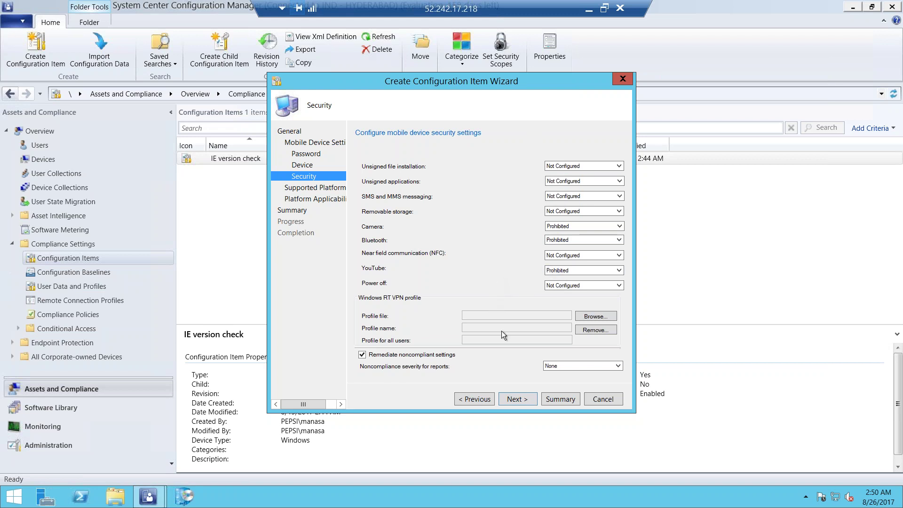
click(517, 399)
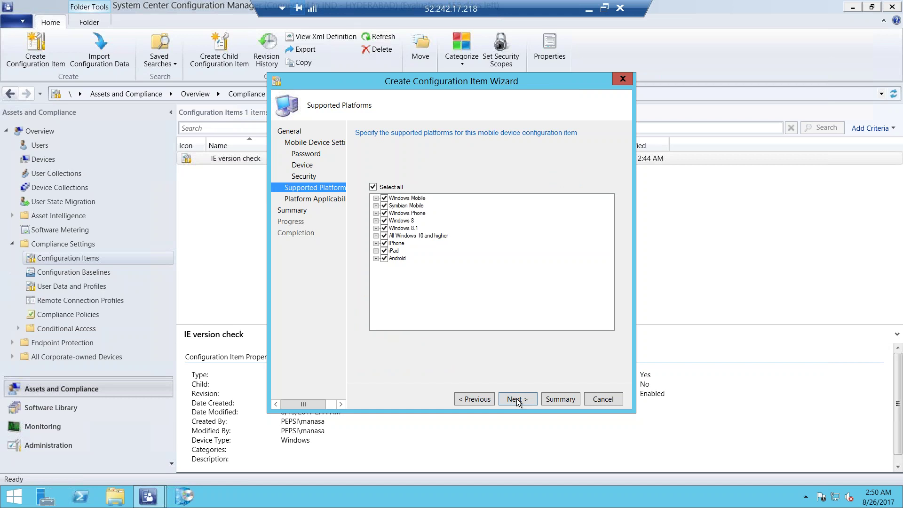
- Keep all supported platforms selected and proceed to the platform applicability page to review the excluded settings
click(514, 397)
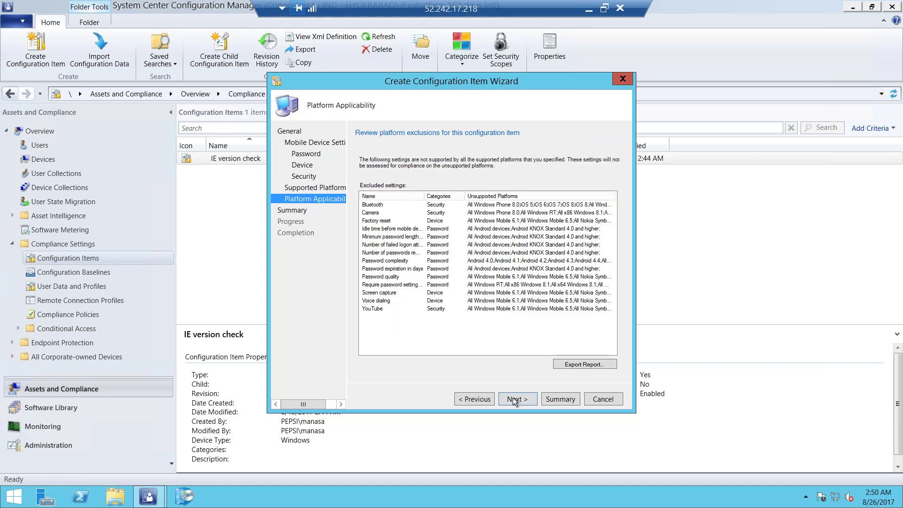
click(474, 398)
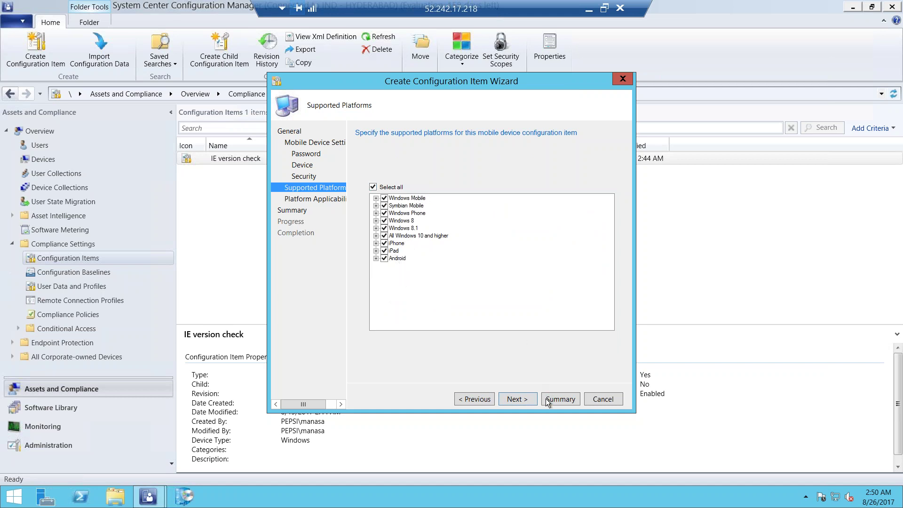
click(512, 400)
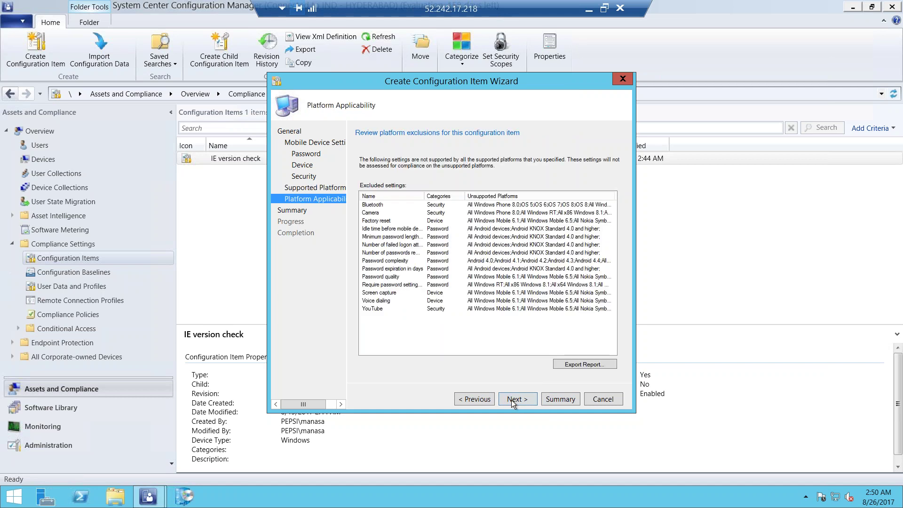
- Finish creating the Mobile Device Policy configuration item from the reviewed settings and select it in the Configuration Items list
click(509, 398)
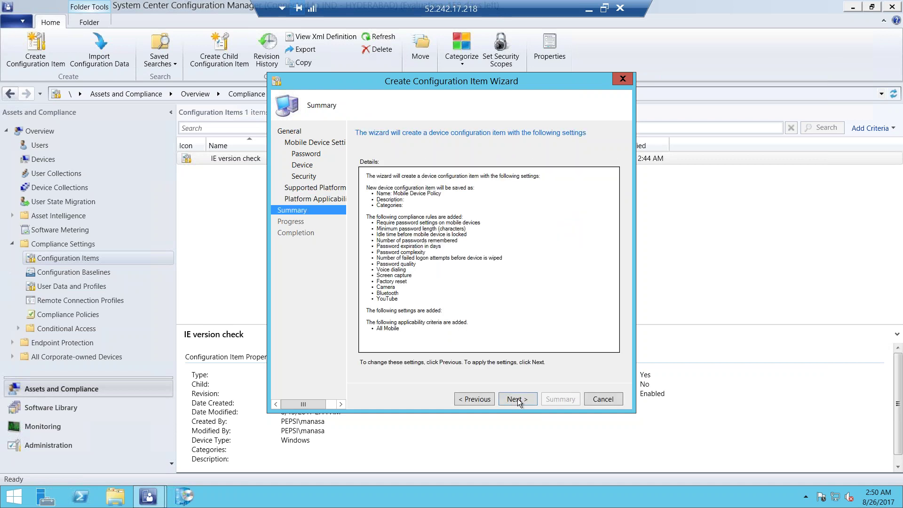
click(517, 399)
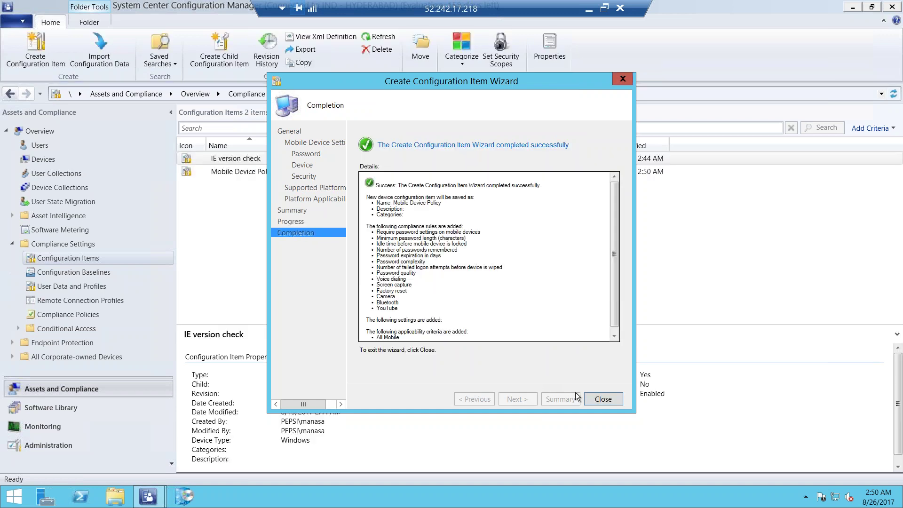
click(604, 399)
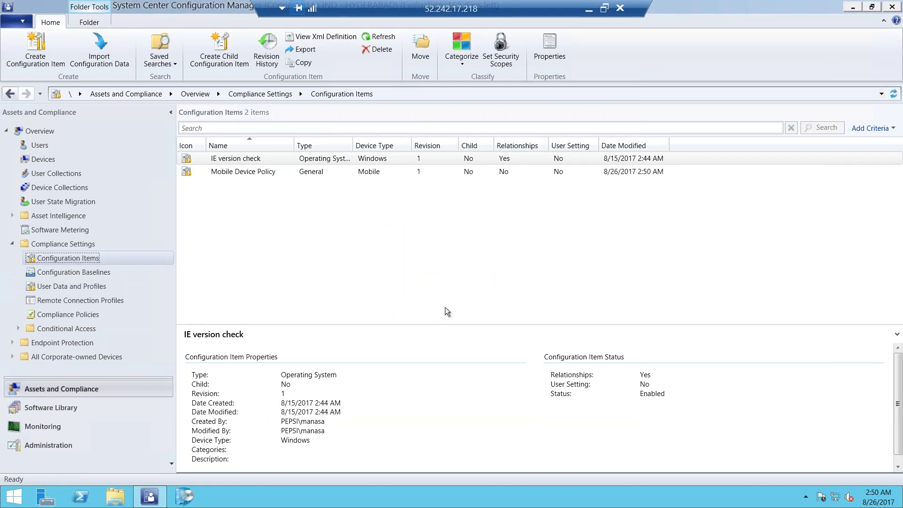
click(231, 171)
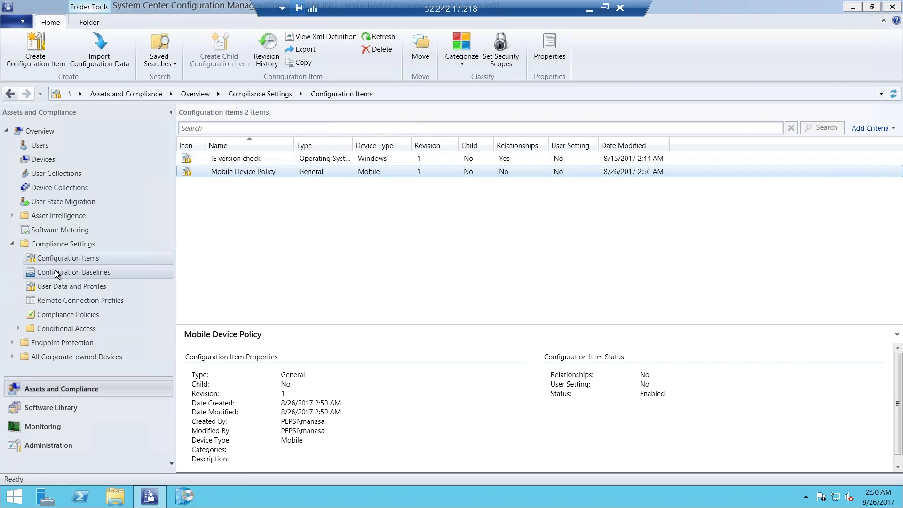
- Review the IE version check entry under Configuration Baselines and return to Configuration Items
click(55, 272)
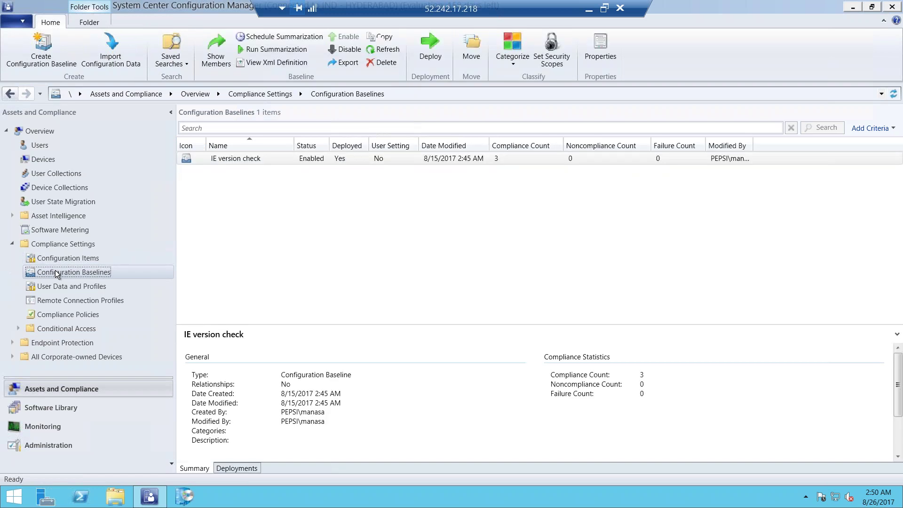
click(287, 157)
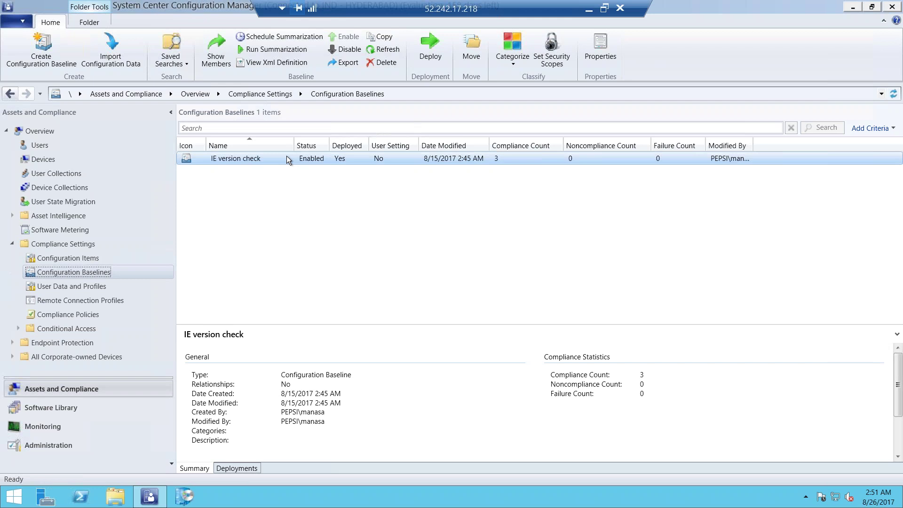
click(88, 266)
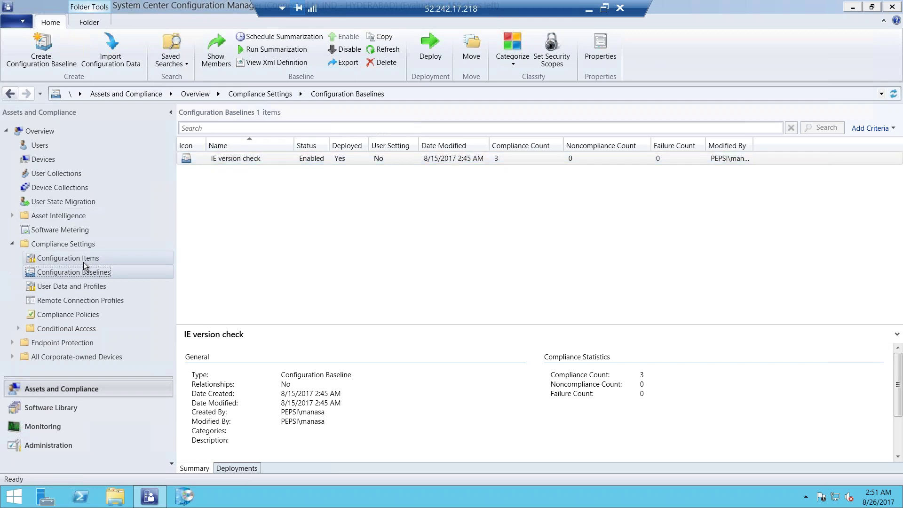
click(83, 259)
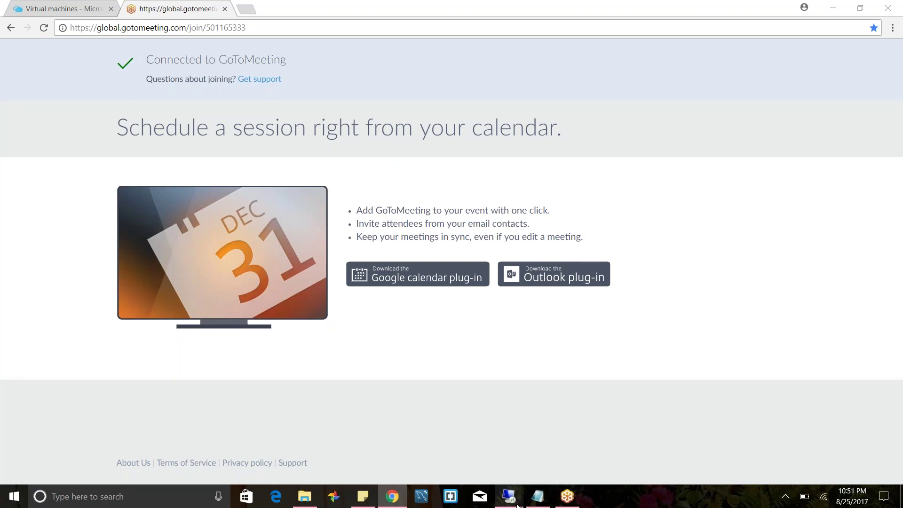
- Switch to the SCCM remote session and look through Sites, Cloud Services, Client Settings and Distribution Points in the Administration workspace
mouse_move(517, 505)
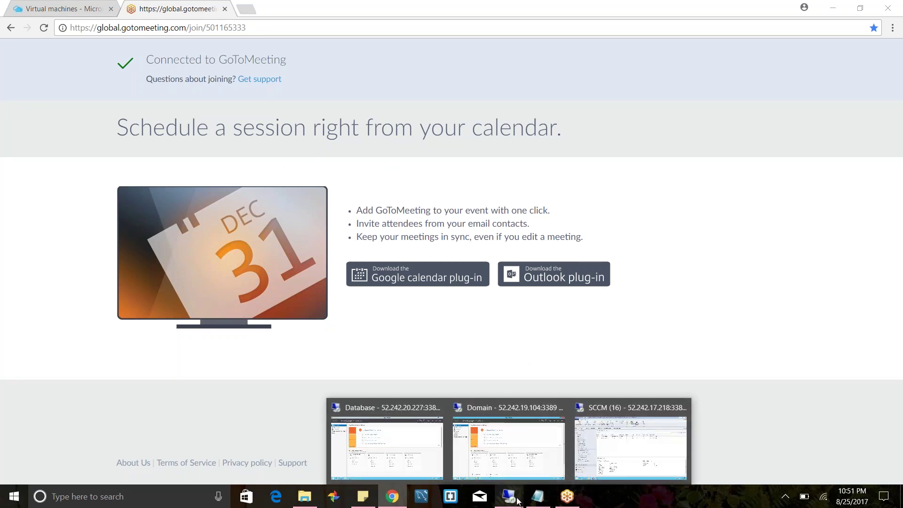
click(630, 446)
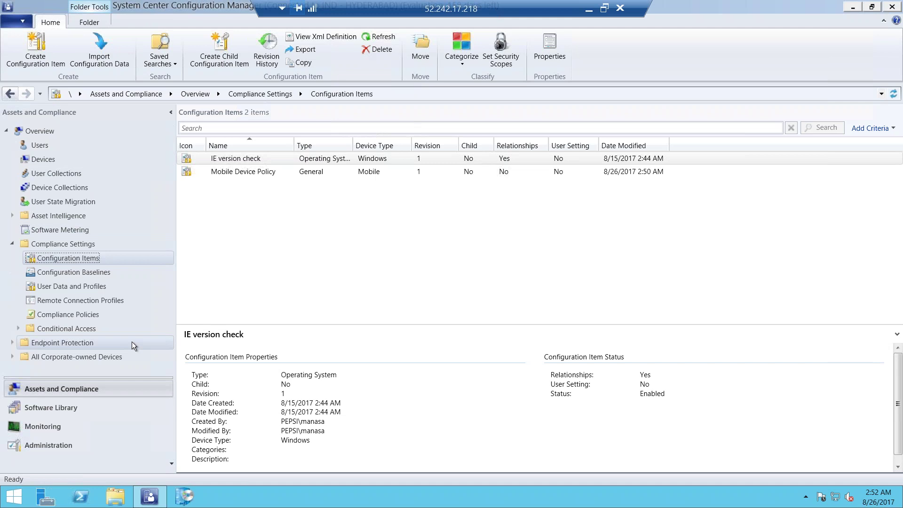
click(64, 445)
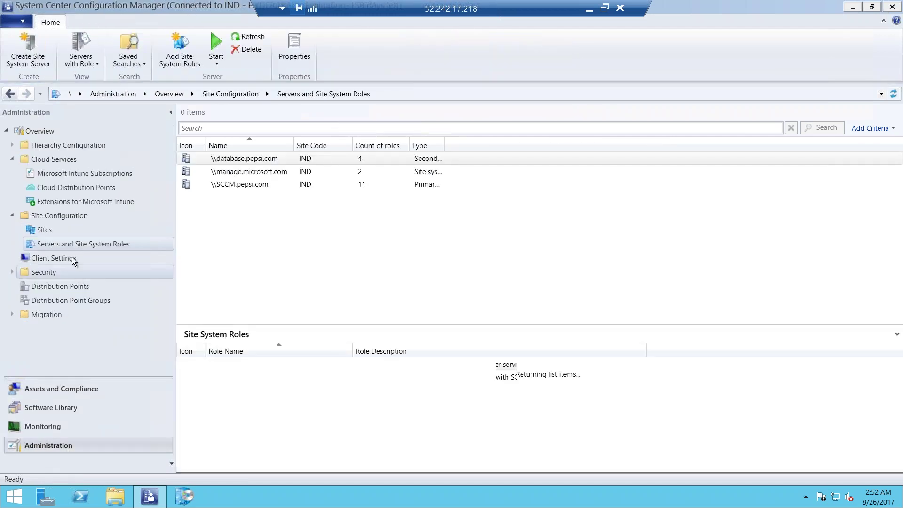
click(63, 230)
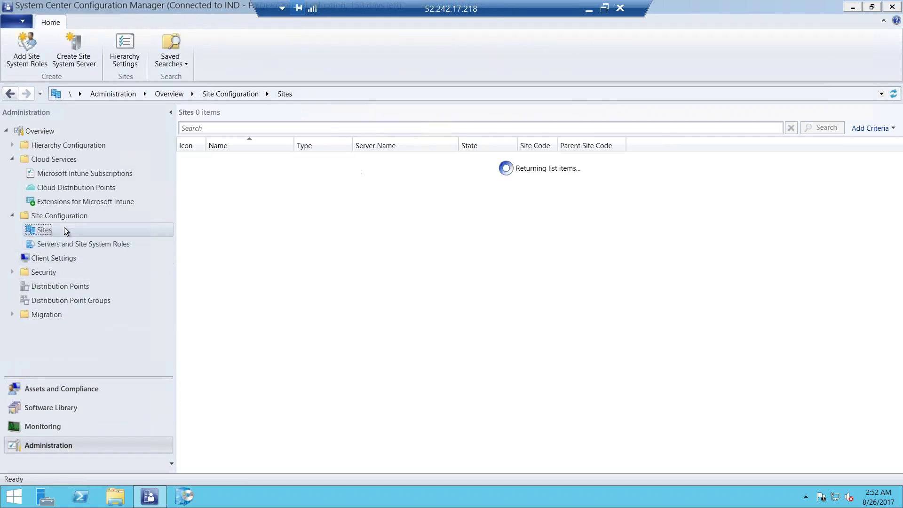
click(74, 192)
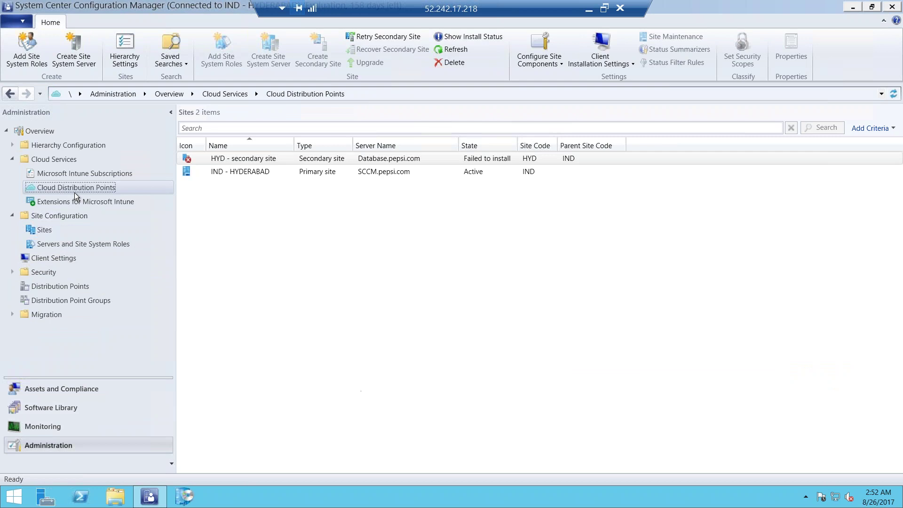
double_click(72, 160)
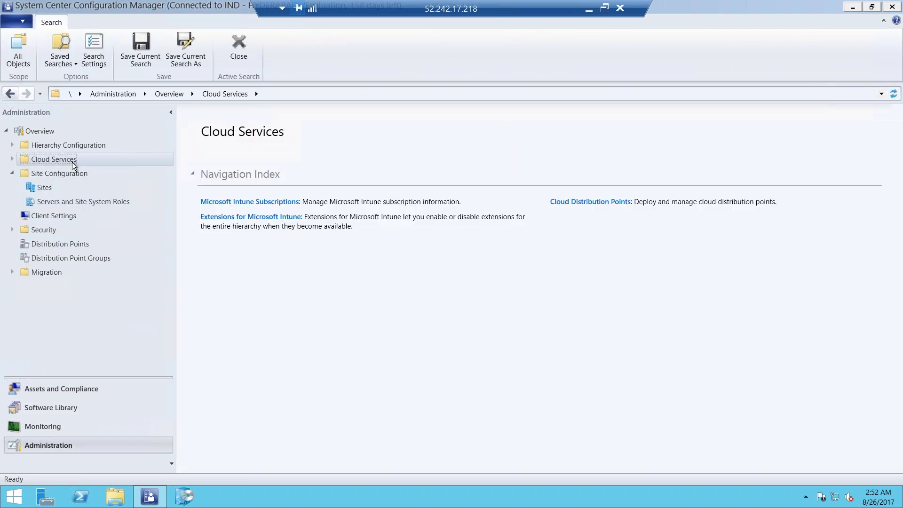
double_click(63, 173)
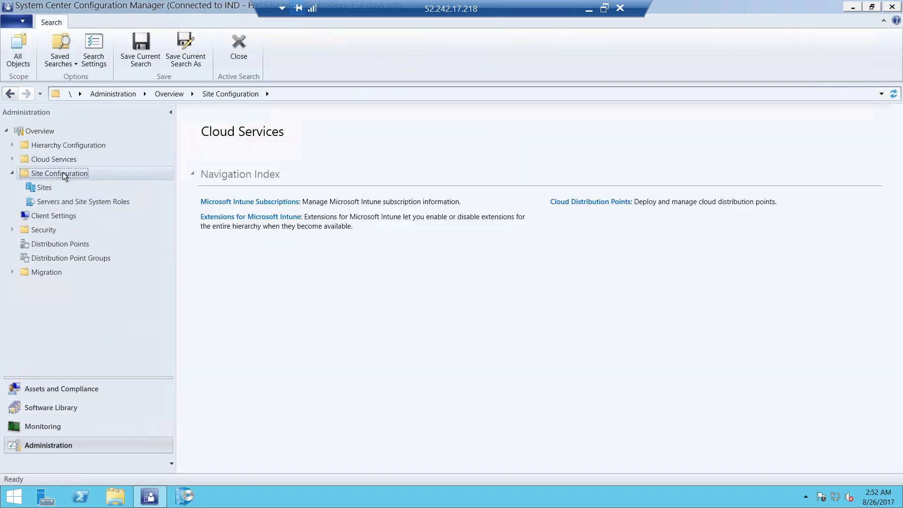
click(63, 183)
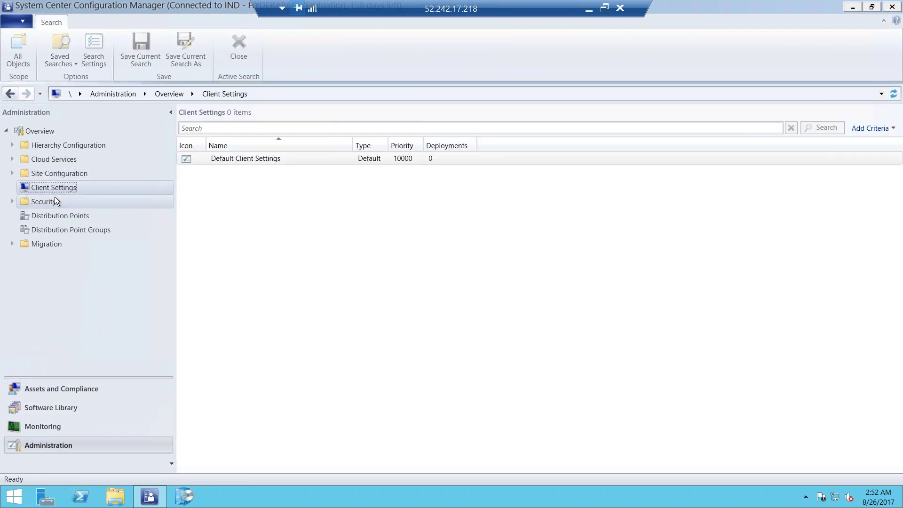
click(55, 197)
click(61, 215)
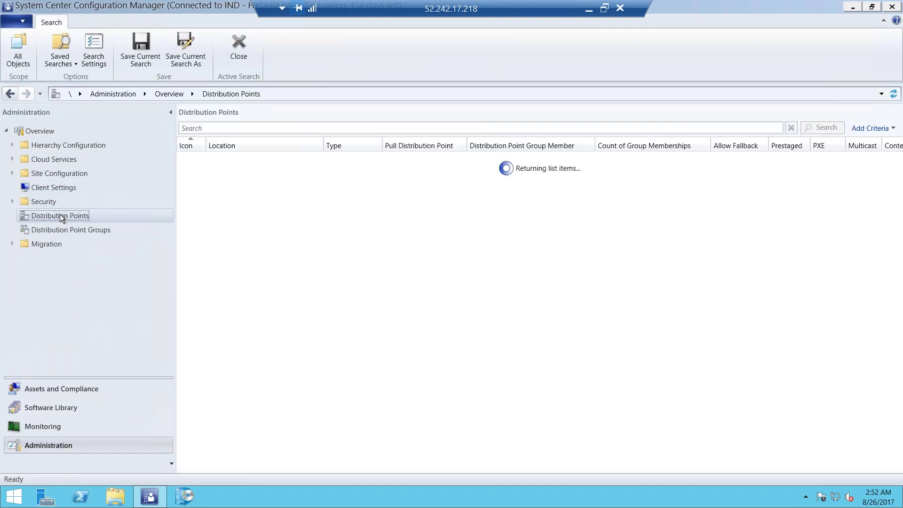
click(587, 9)
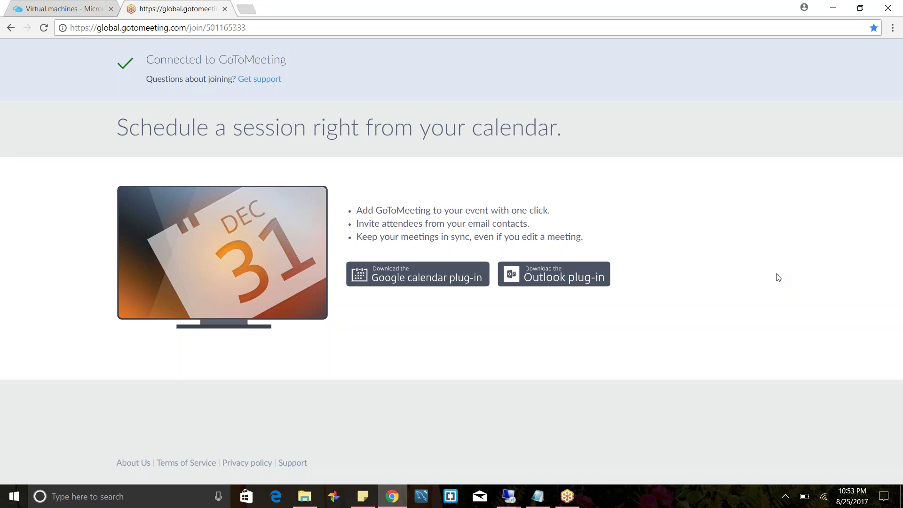
- Return to the SCCM remote session and examine the Cloud Services, Site Configuration, Client Settings and Security nodes of the Administration workspace
mouse_move(573, 498)
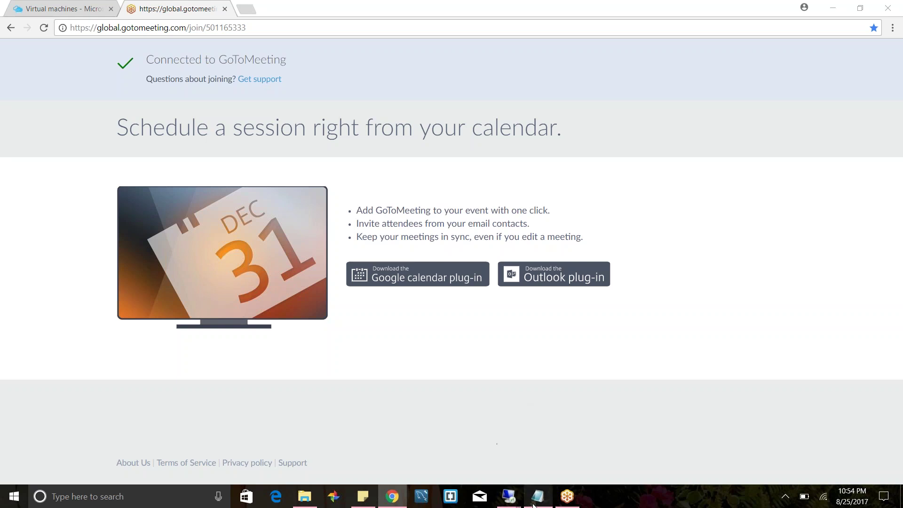
mouse_move(515, 500)
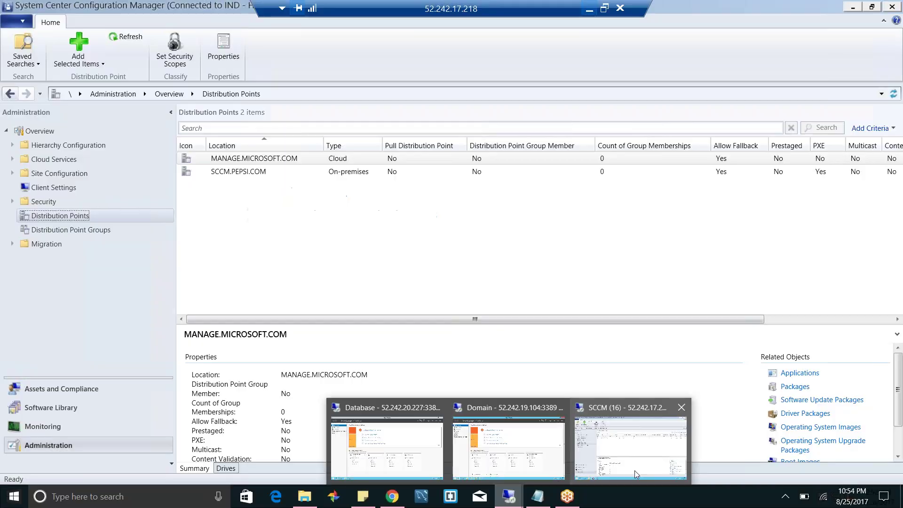
click(634, 470)
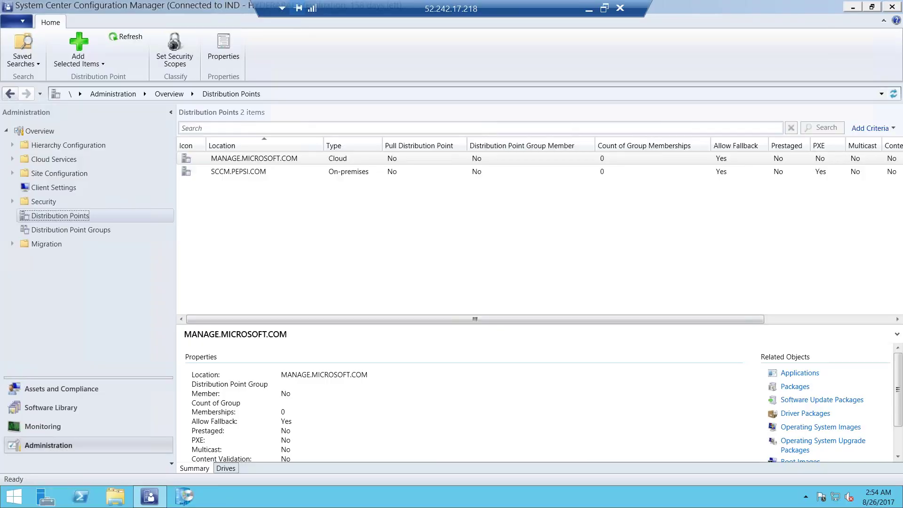
click(60, 162)
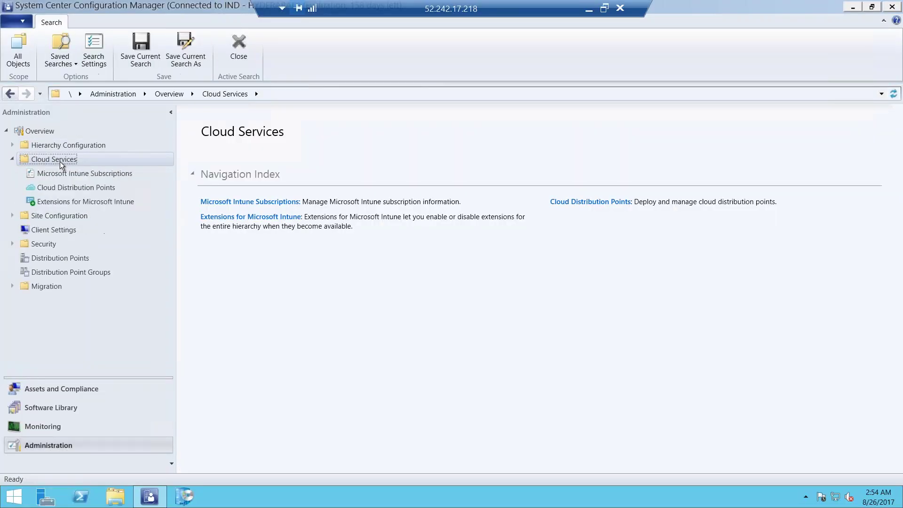
click(54, 214)
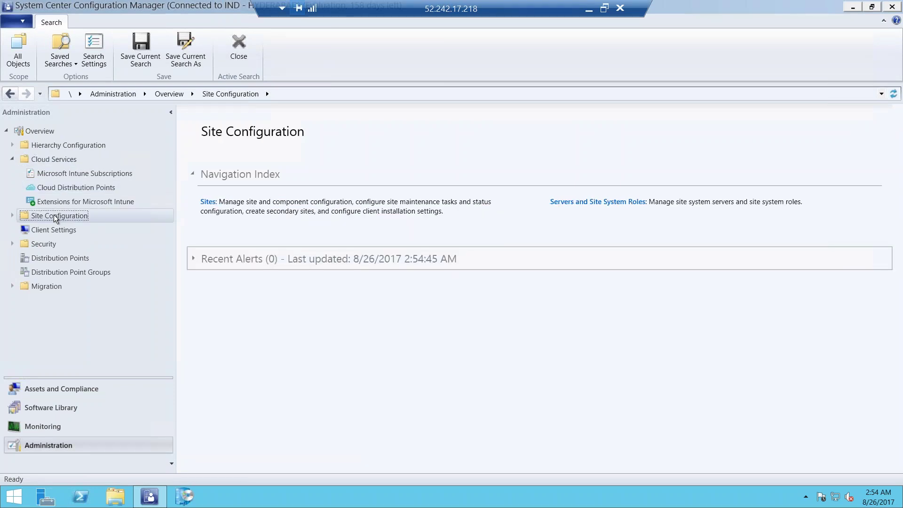
click(13, 216)
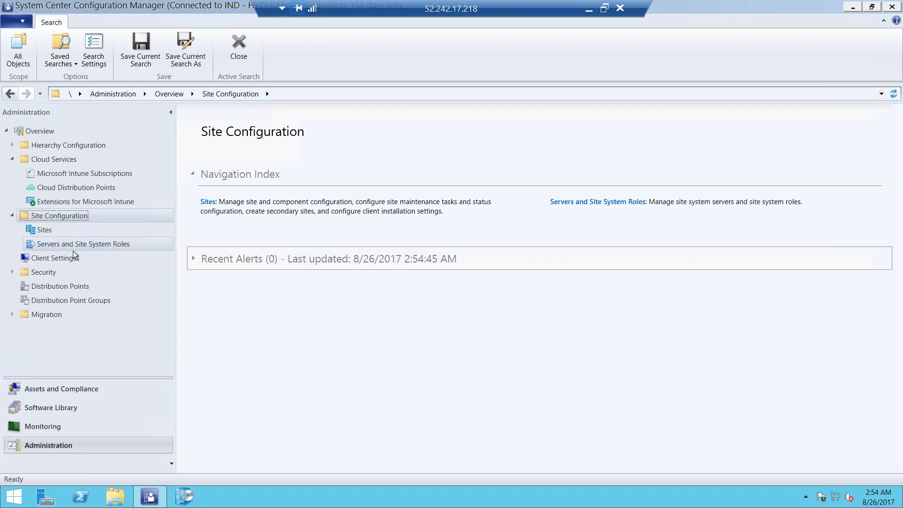
click(52, 256)
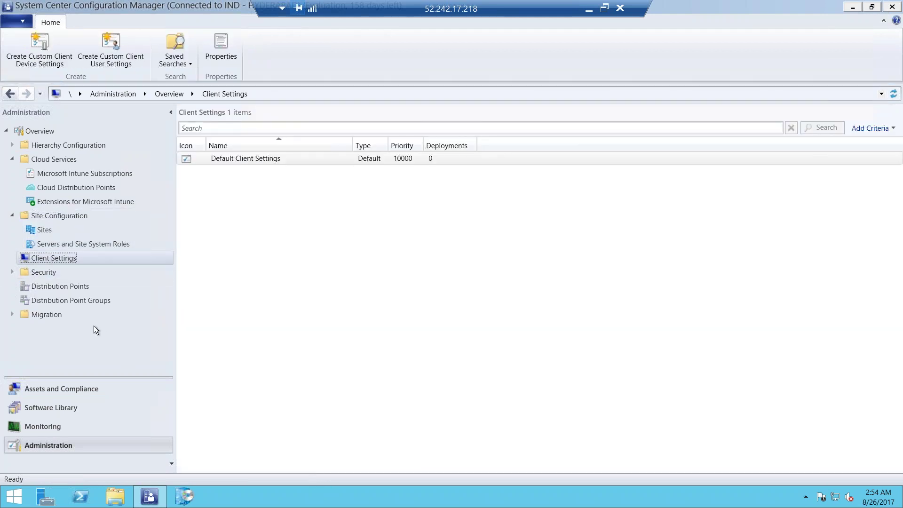
click(14, 270)
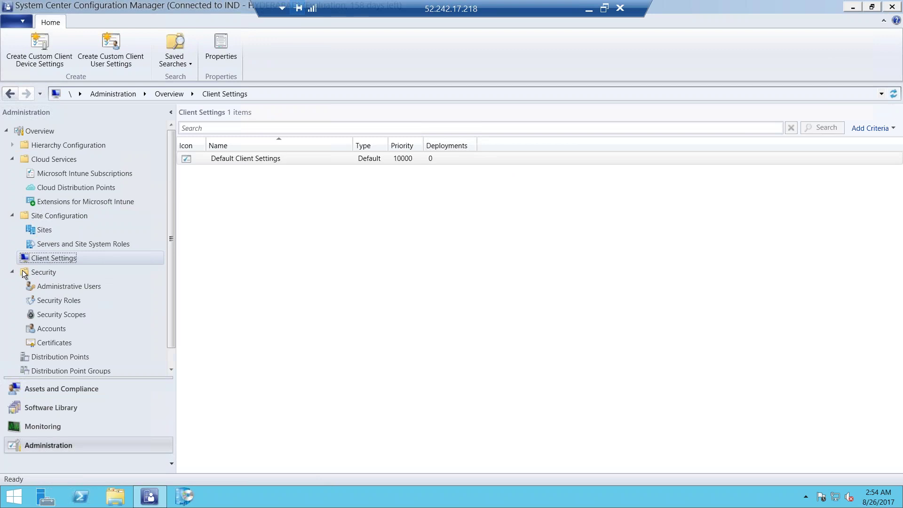
click(52, 274)
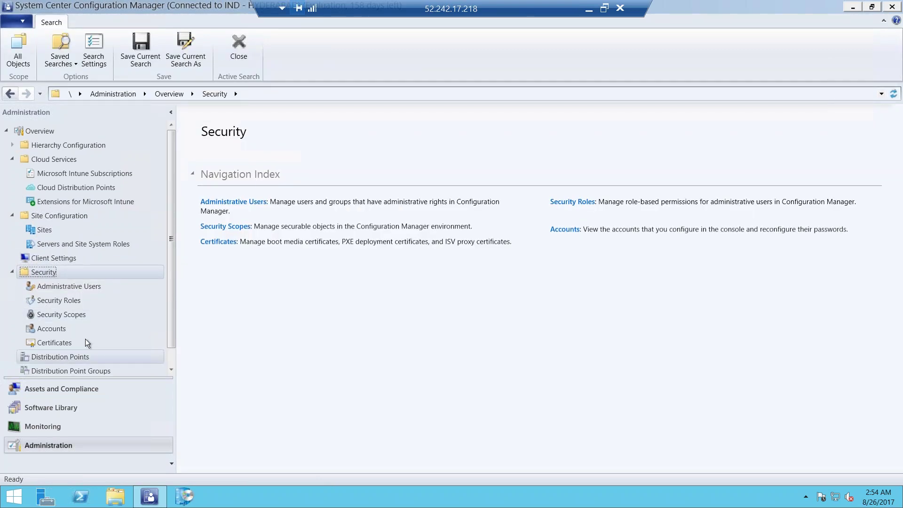
scroll(91, 331, down, 1)
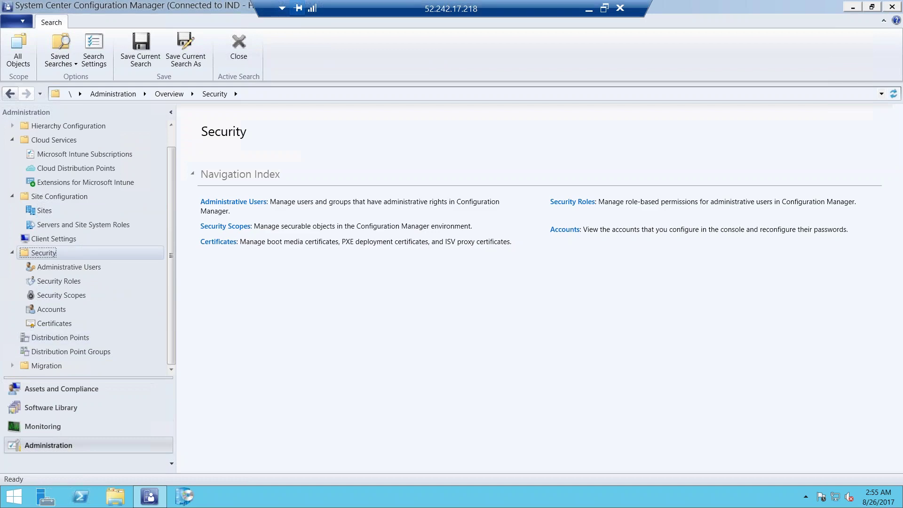
- Switch to Chrome, search Google for 70-243 in a new tab and open Microsoft's Exam 70-243 page
click(591, 11)
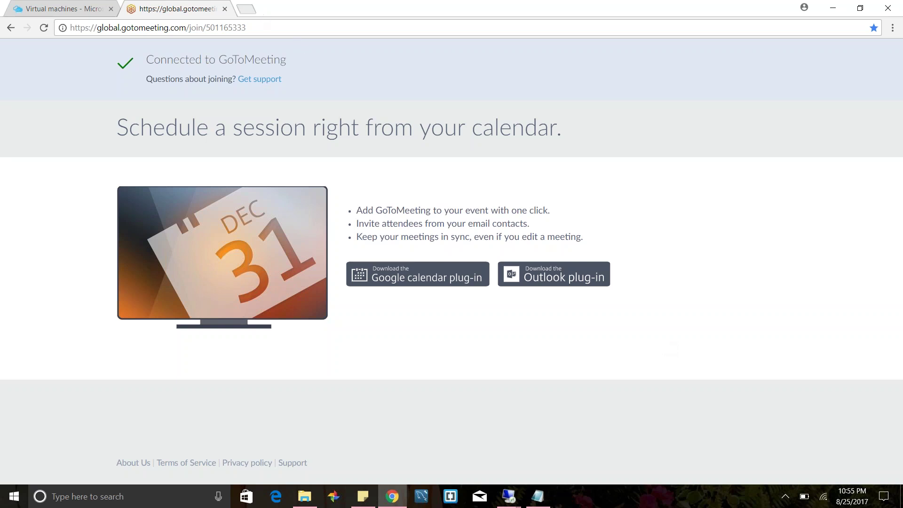
click(246, 9)
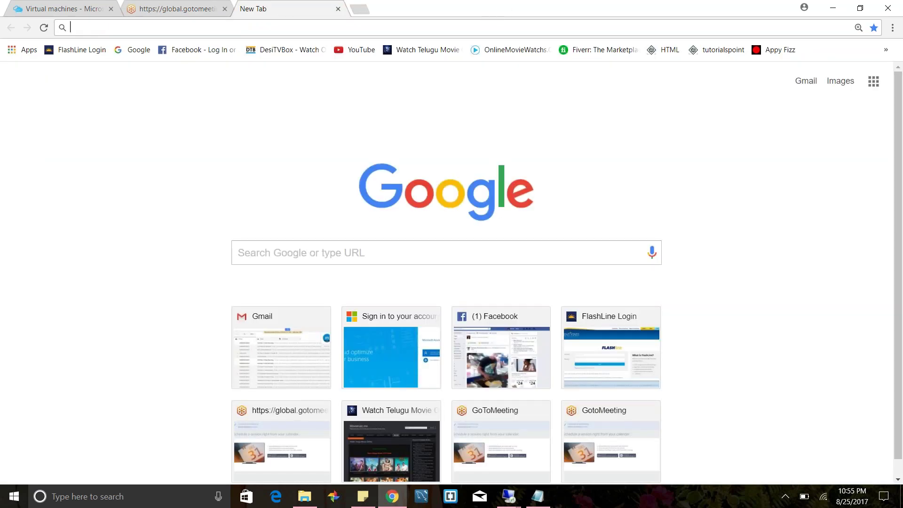
text(70-2)
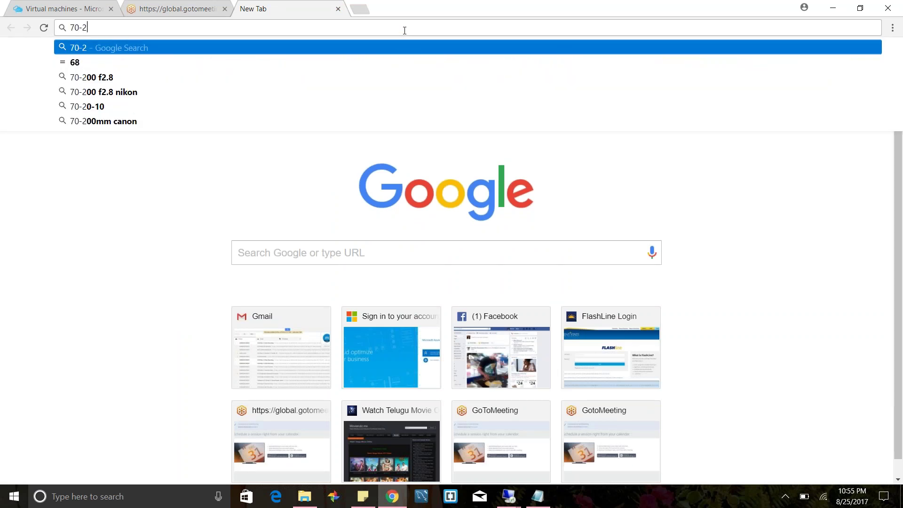
text(43)
key(Return)
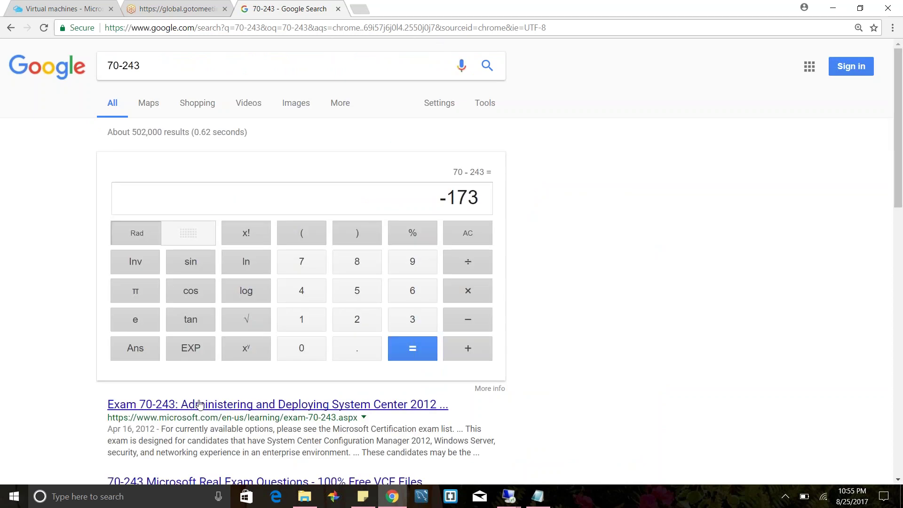
click(194, 406)
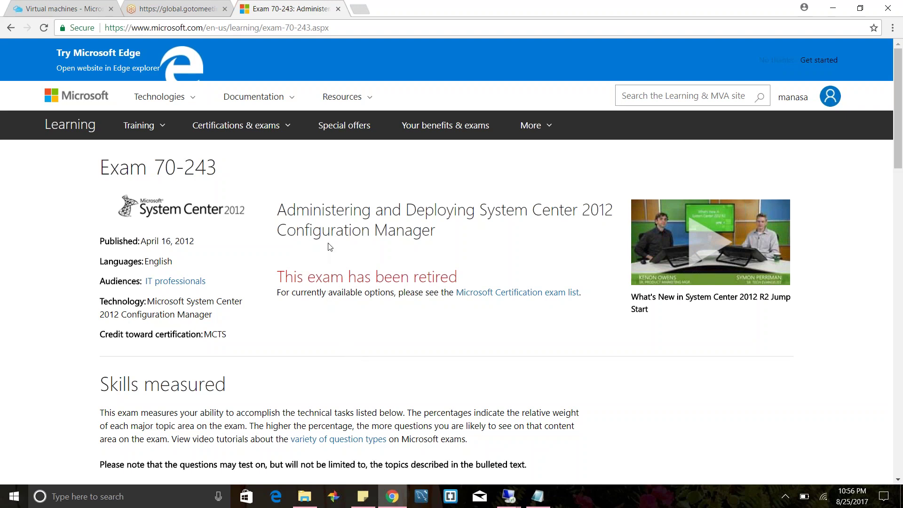
- Examine the exam's title, availability notice and skills measured, expanding the topic on designing and planning System Center Configuration Manager infrastructure
drag(336, 226, 389, 226)
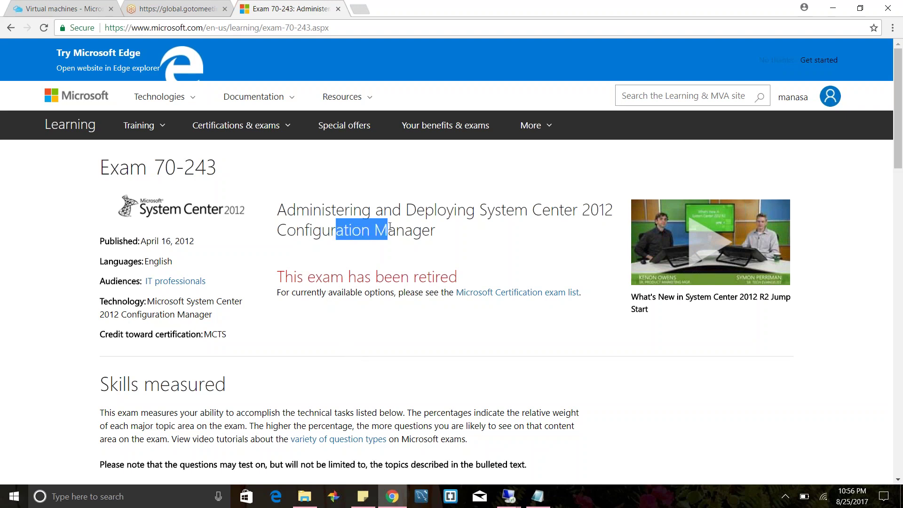
click(391, 223)
drag(307, 292, 403, 293)
click(405, 293)
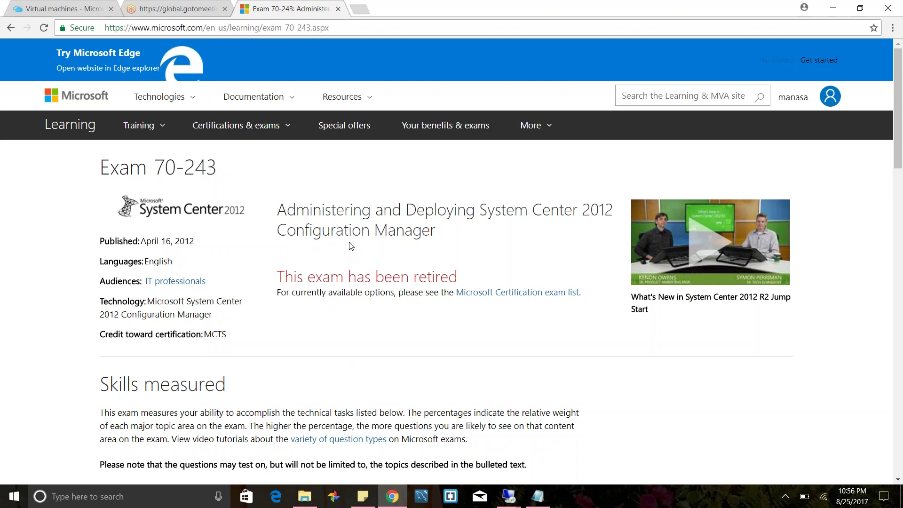
scroll(350, 246, down, 3)
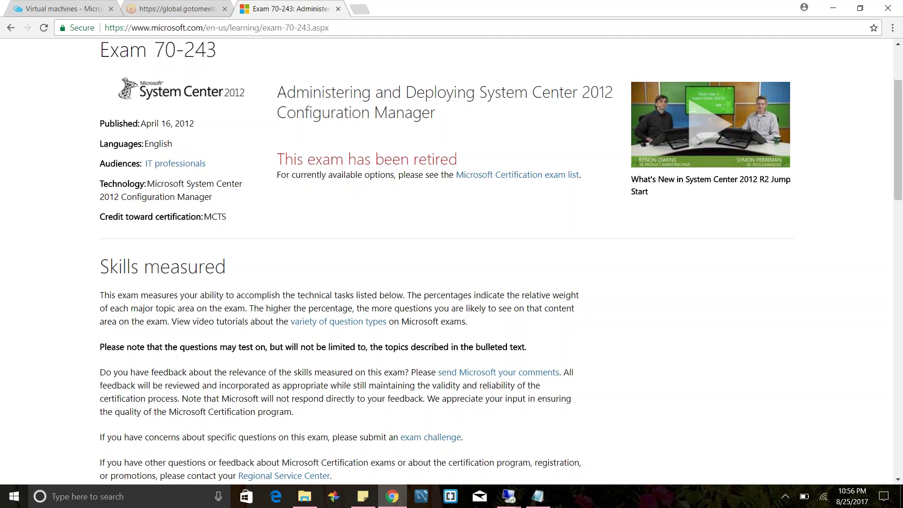
scroll(287, 338, down, 1)
scroll(288, 338, down, 2)
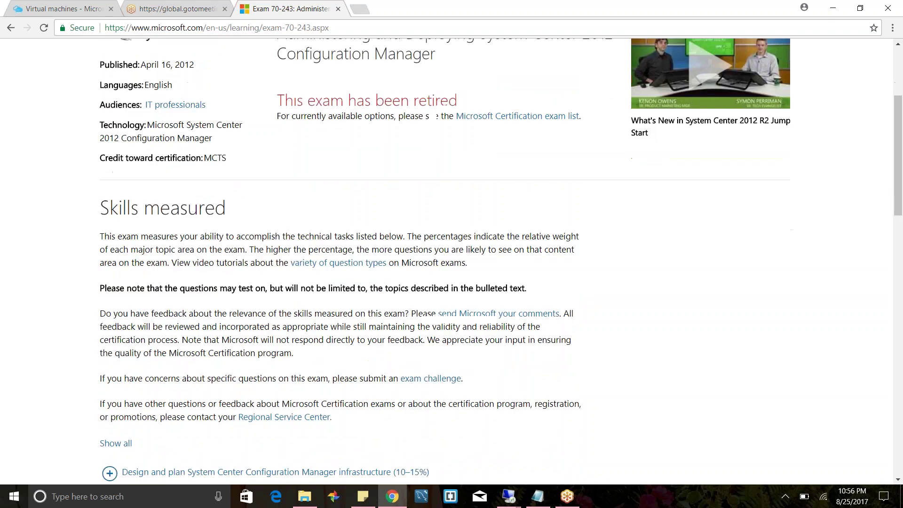
scroll(123, 295, down, 5)
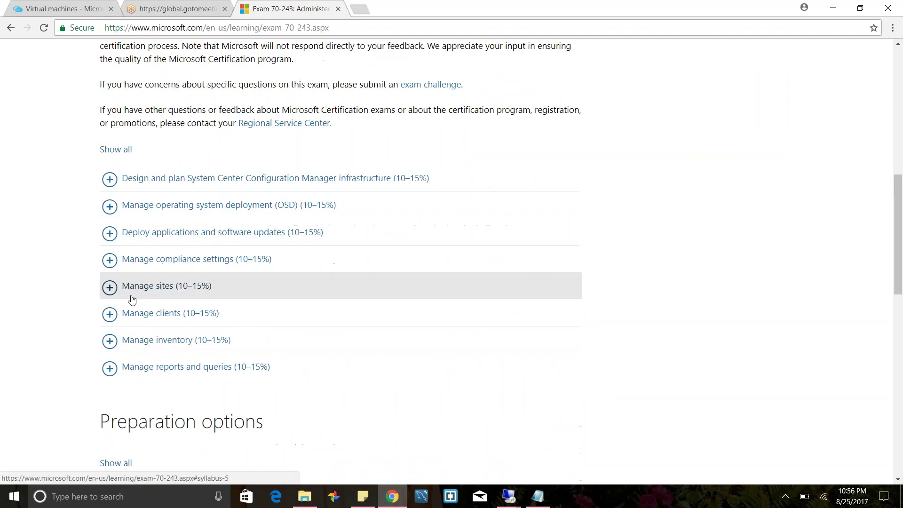
scroll(133, 300, down, 1)
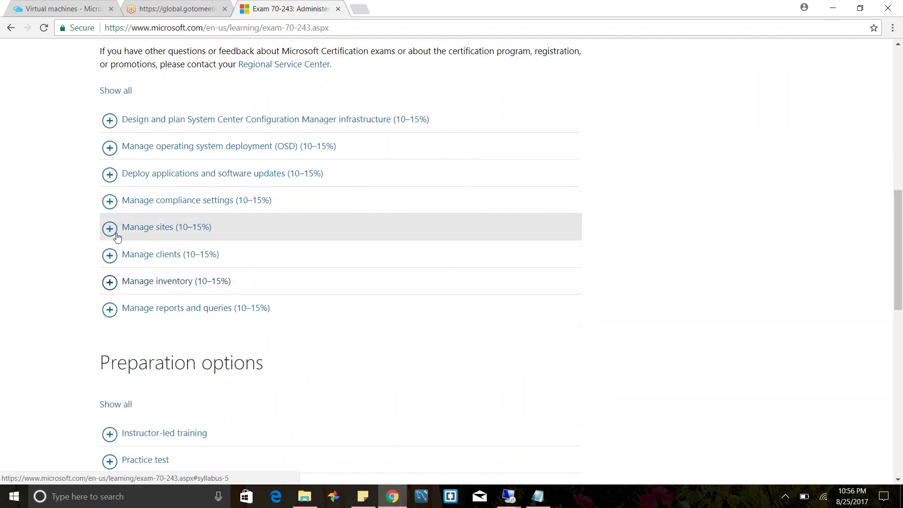
click(109, 121)
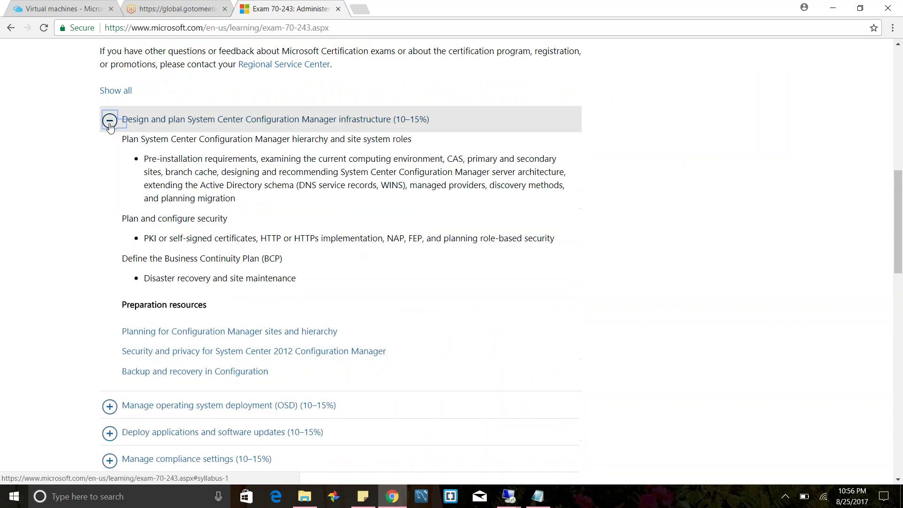